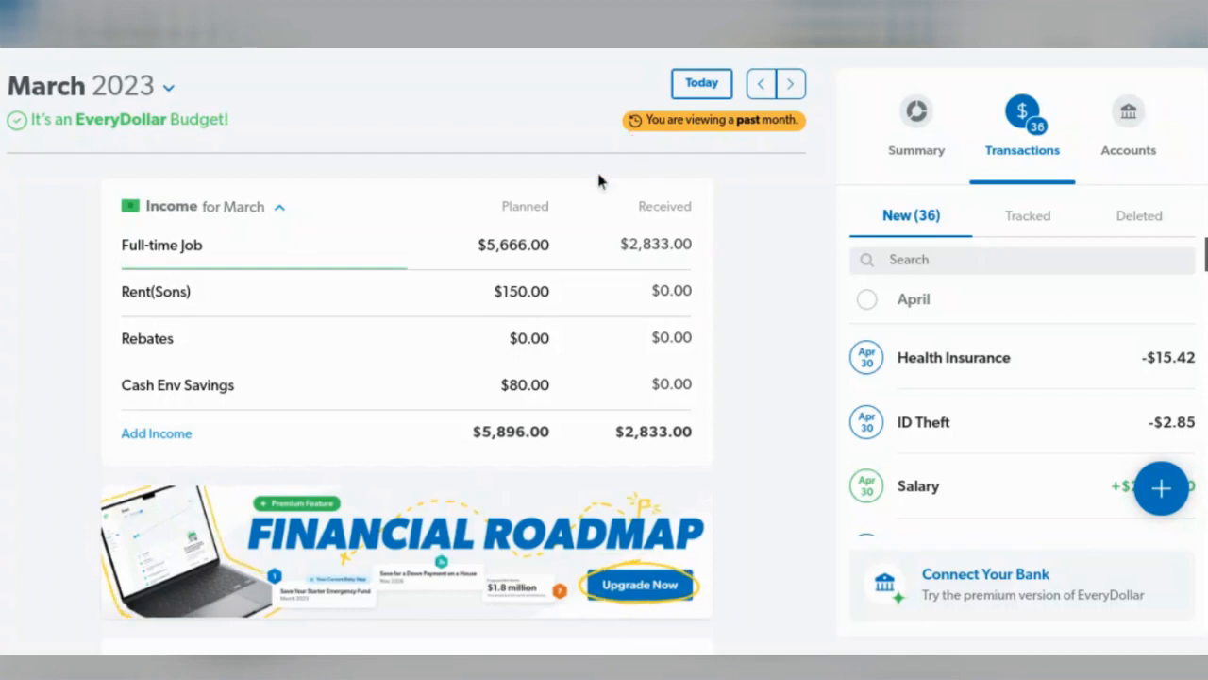
# Create the April 2023 budget as a copy of March's budget, and return to the March 2023 budget.
pyautogui.click(785, 85)
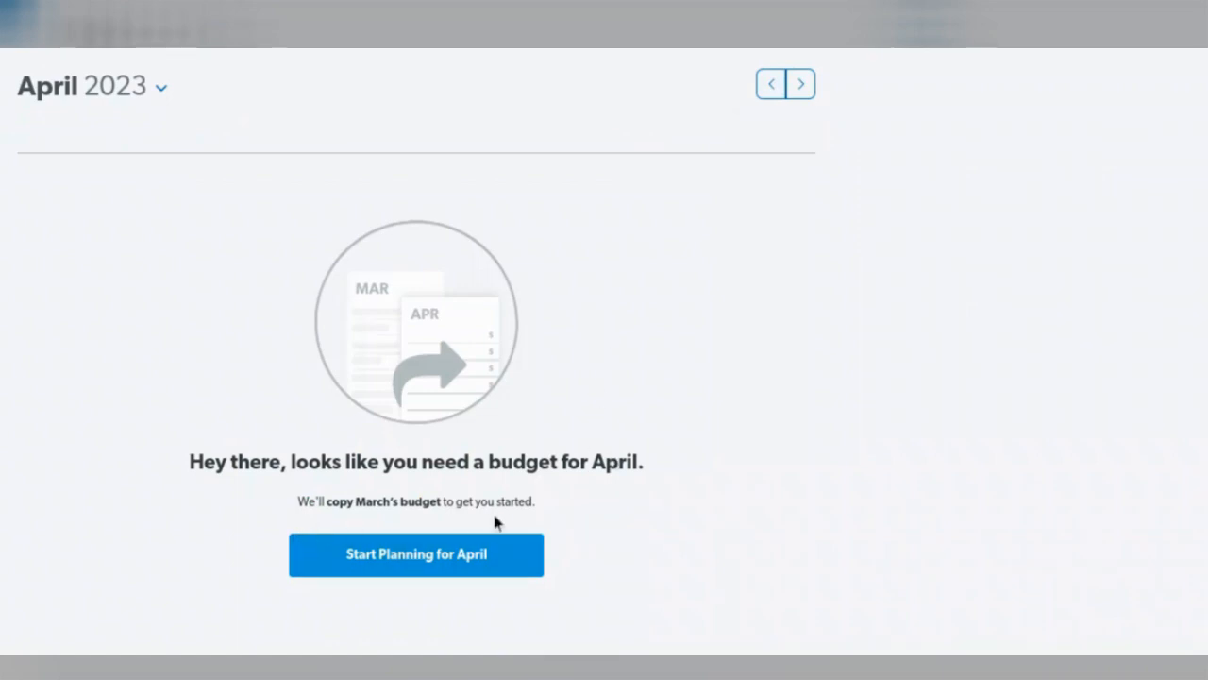
pyautogui.click(446, 559)
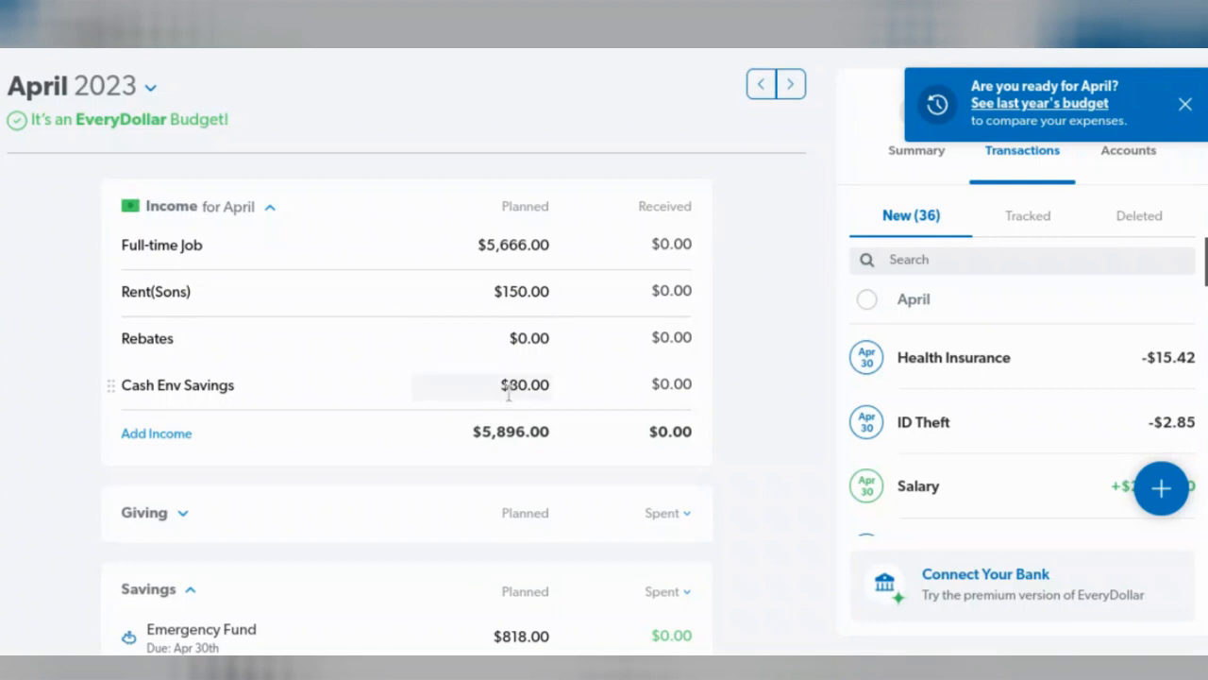
pyautogui.click(760, 84)
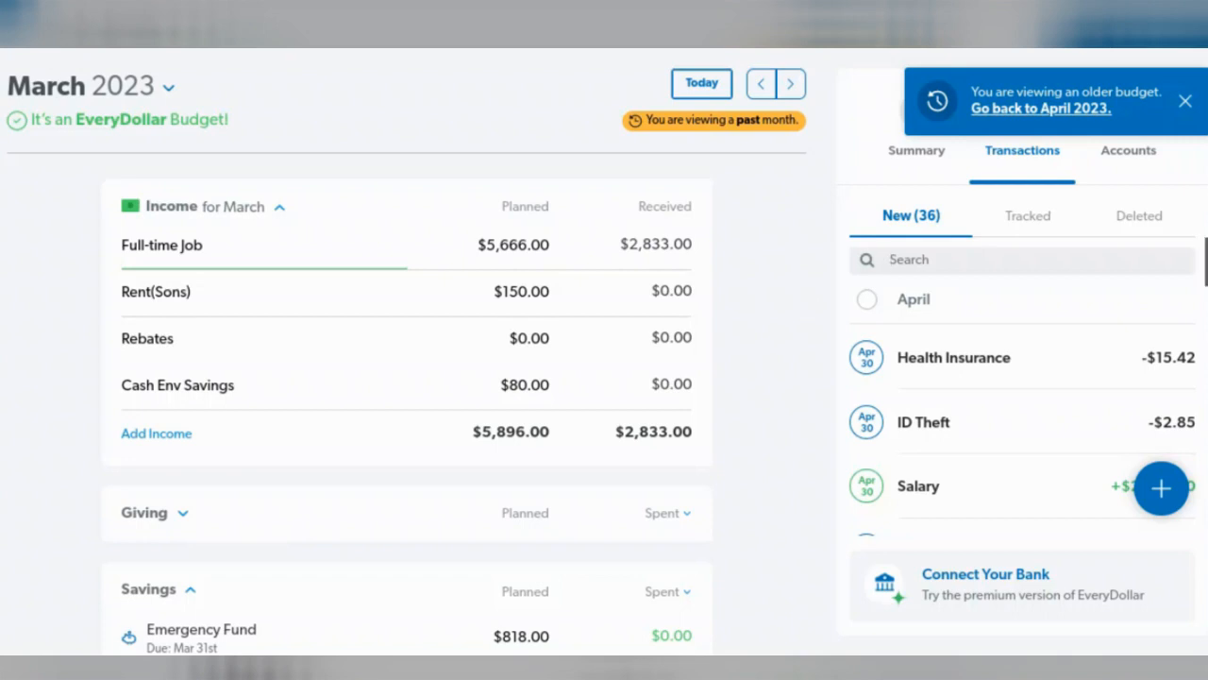
# Assign the March 4 Cash Env Savings transaction to the Cash Env Savings income item and the $150.00 March Rent deposit to Rent(Sons).
pyautogui.moveTo(974, 380)
pyautogui.scroll(-2, 1014, 375)
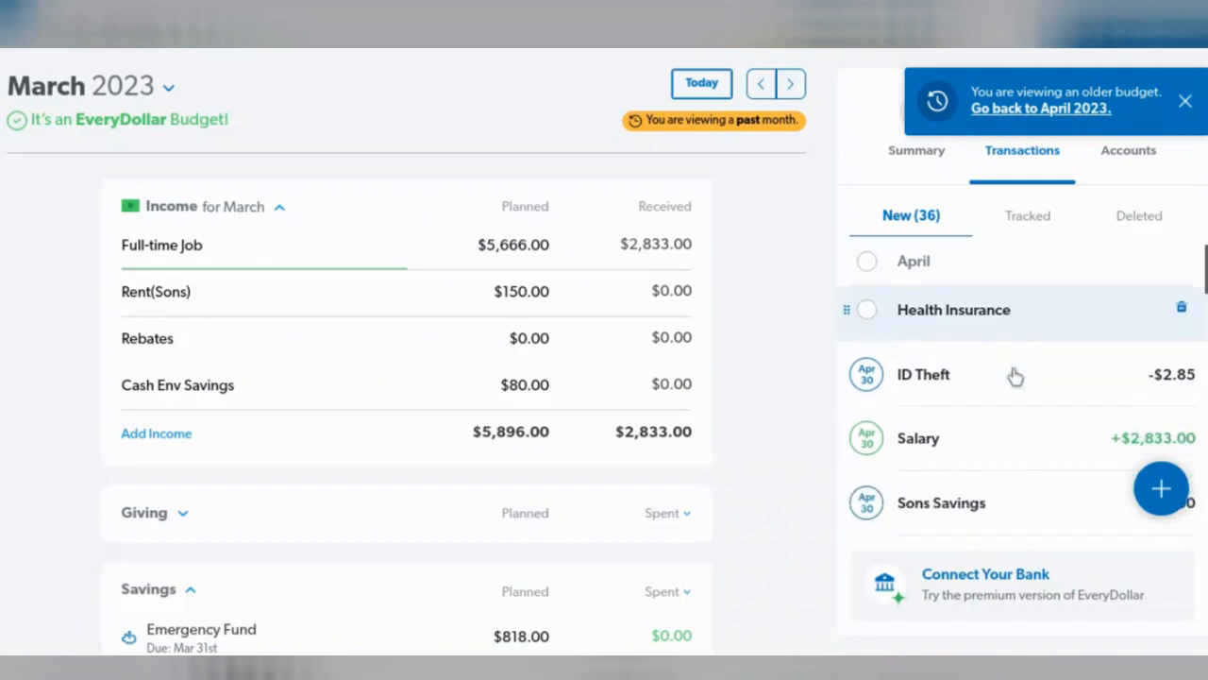
pyautogui.scroll(-6, 1015, 376)
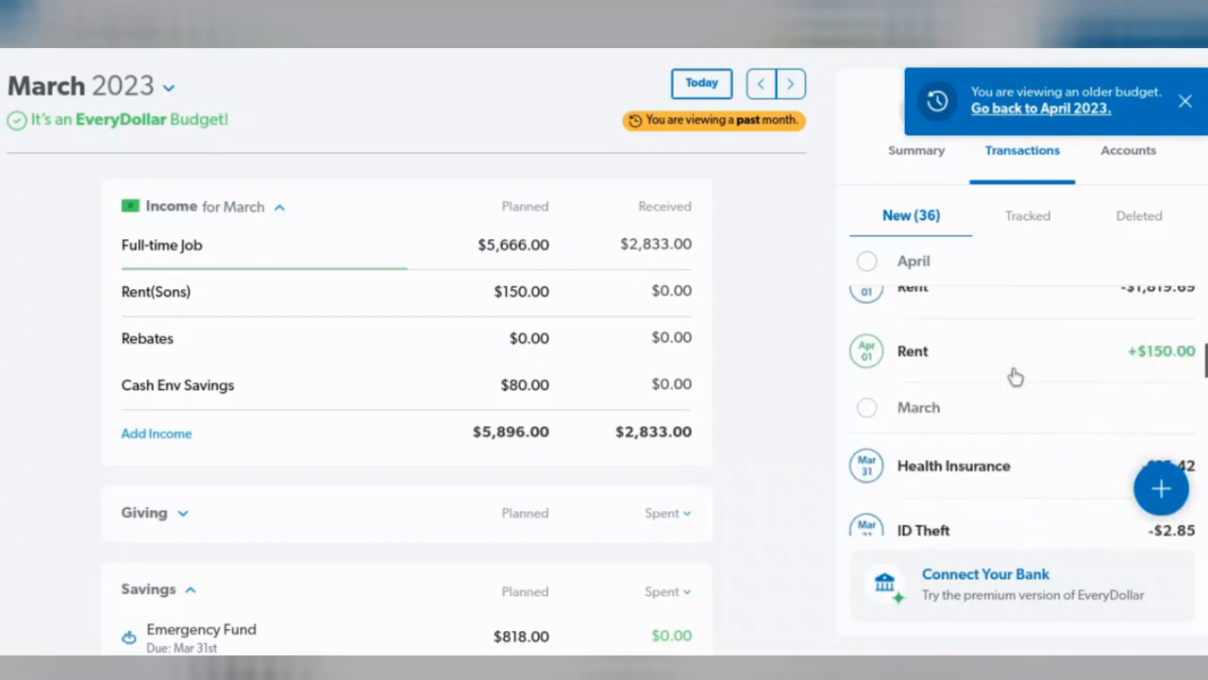
pyautogui.scroll(-8, 1015, 375)
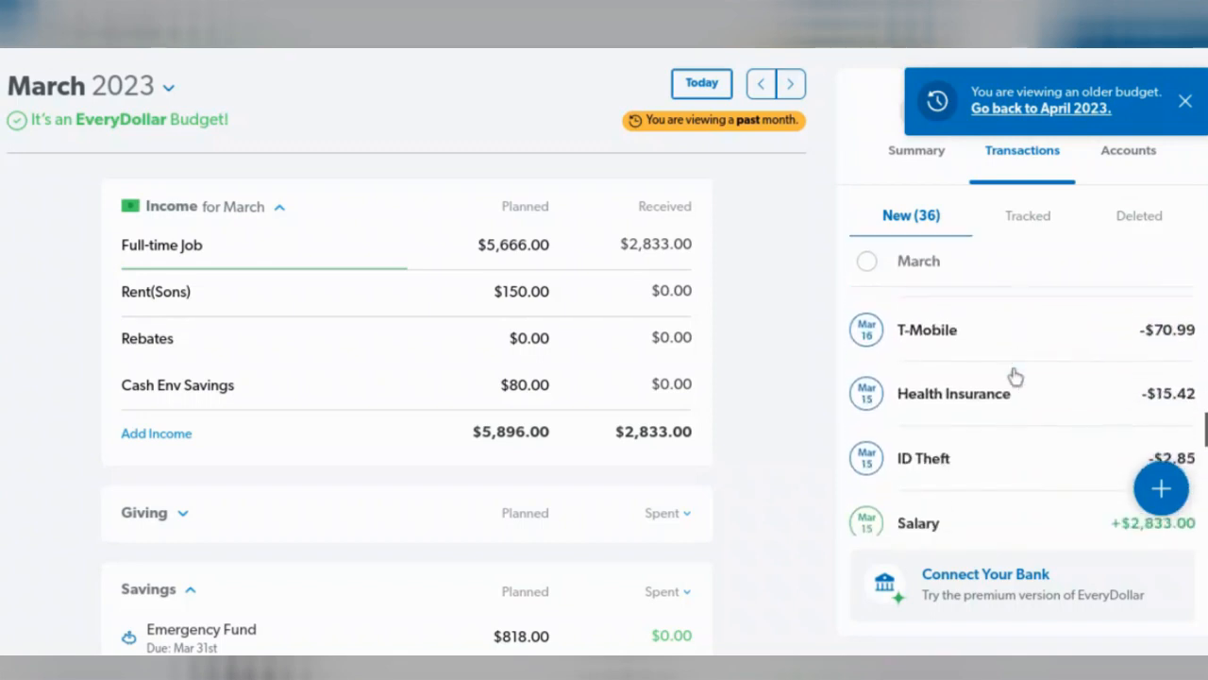
pyautogui.scroll(-3, 1015, 375)
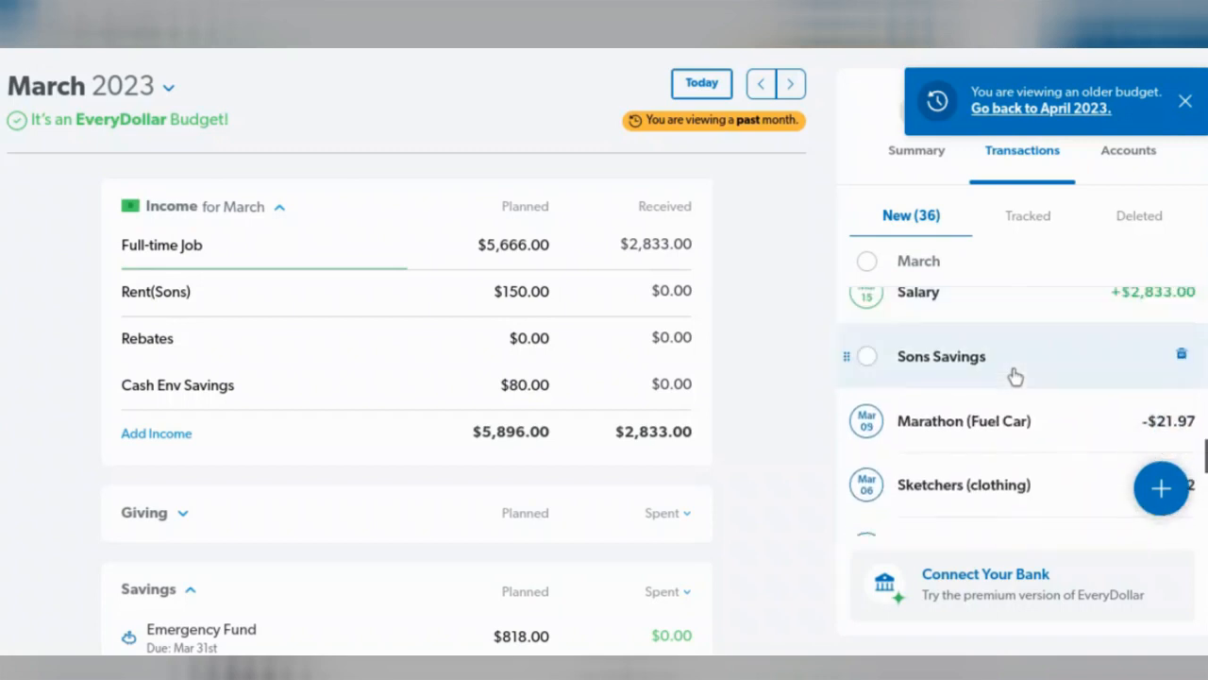
pyautogui.scroll(-5, 1015, 376)
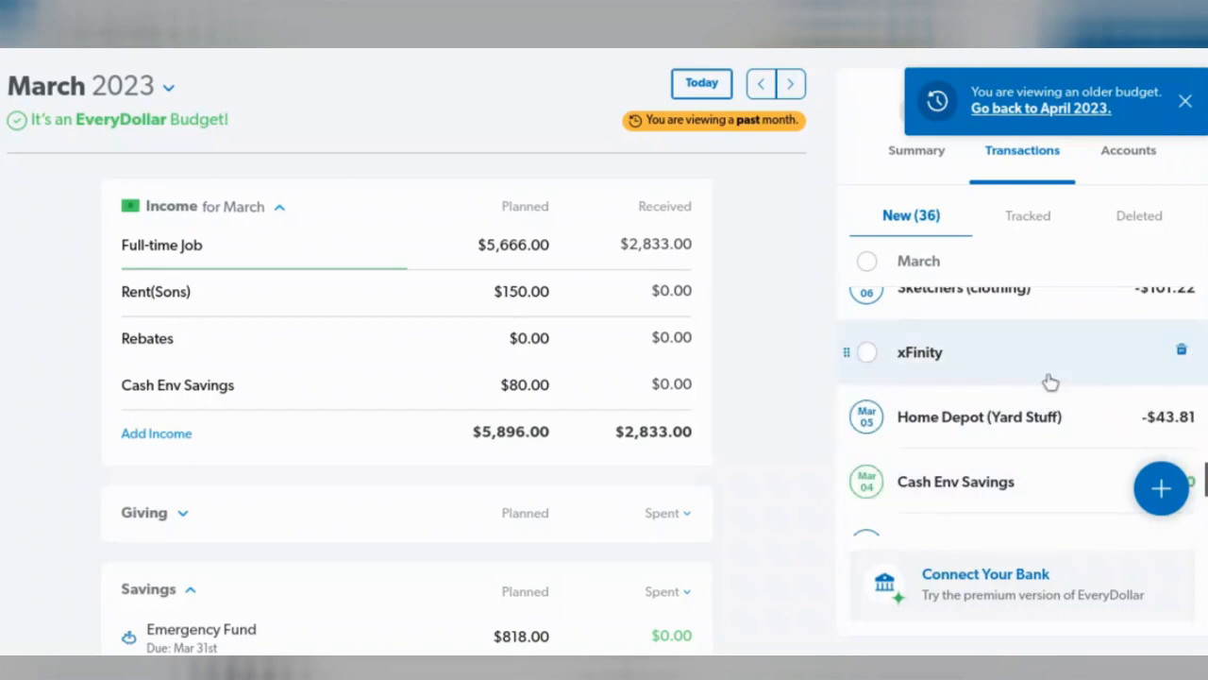
pyautogui.scroll(-2, 1050, 383)
pyautogui.scroll(-3, 1050, 381)
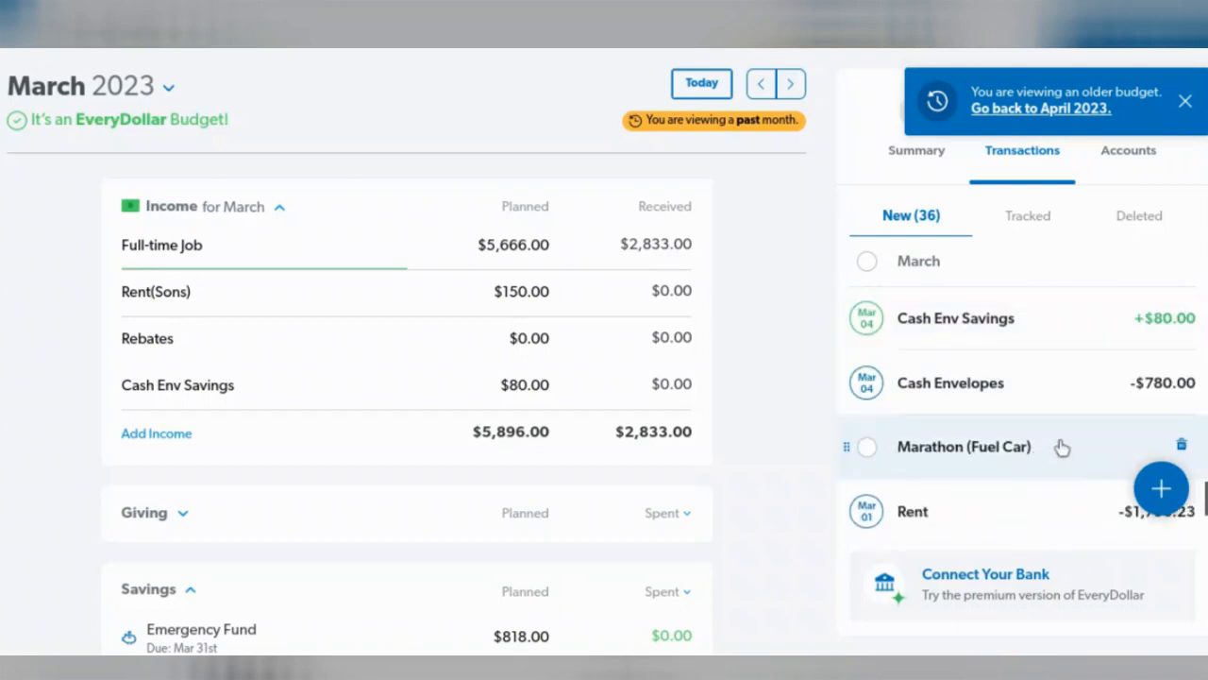
pyautogui.moveTo(1055, 330); pyautogui.dragTo(595, 377)
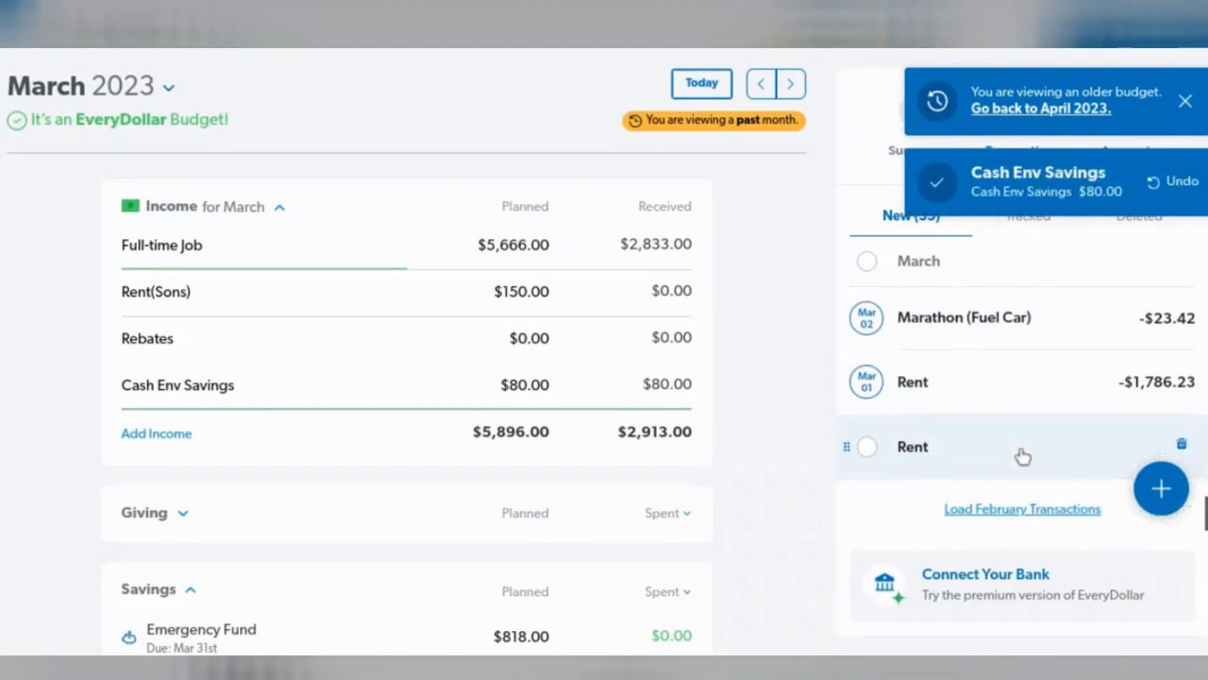
pyautogui.moveTo(1004, 459); pyautogui.dragTo(574, 318)
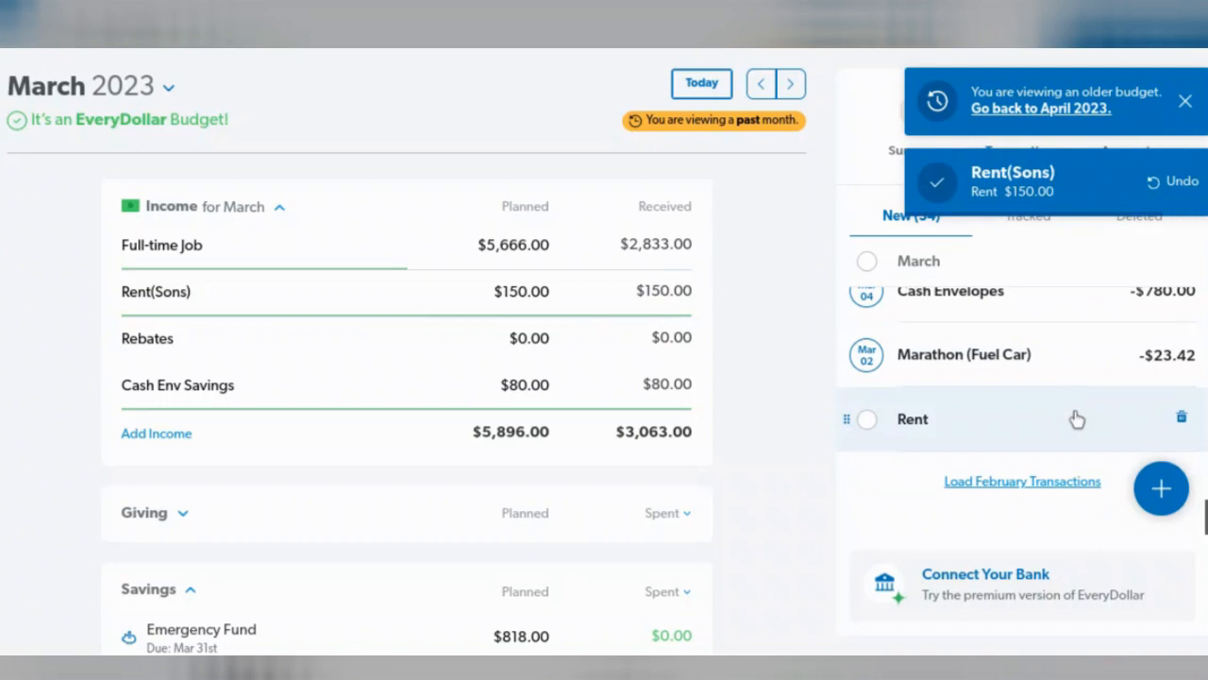
# Assign the March 15 Salary transaction to the Rent(Sons) income item.
pyautogui.scroll(3, 1077, 420)
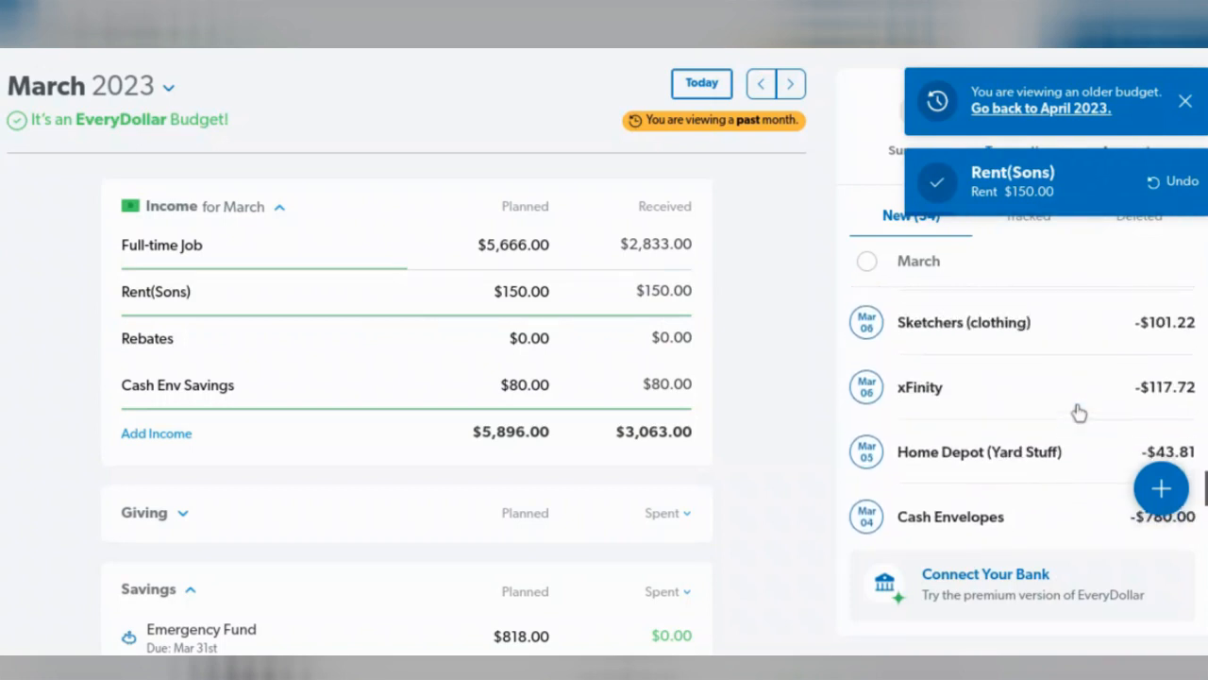
pyautogui.scroll(3, 1079, 413)
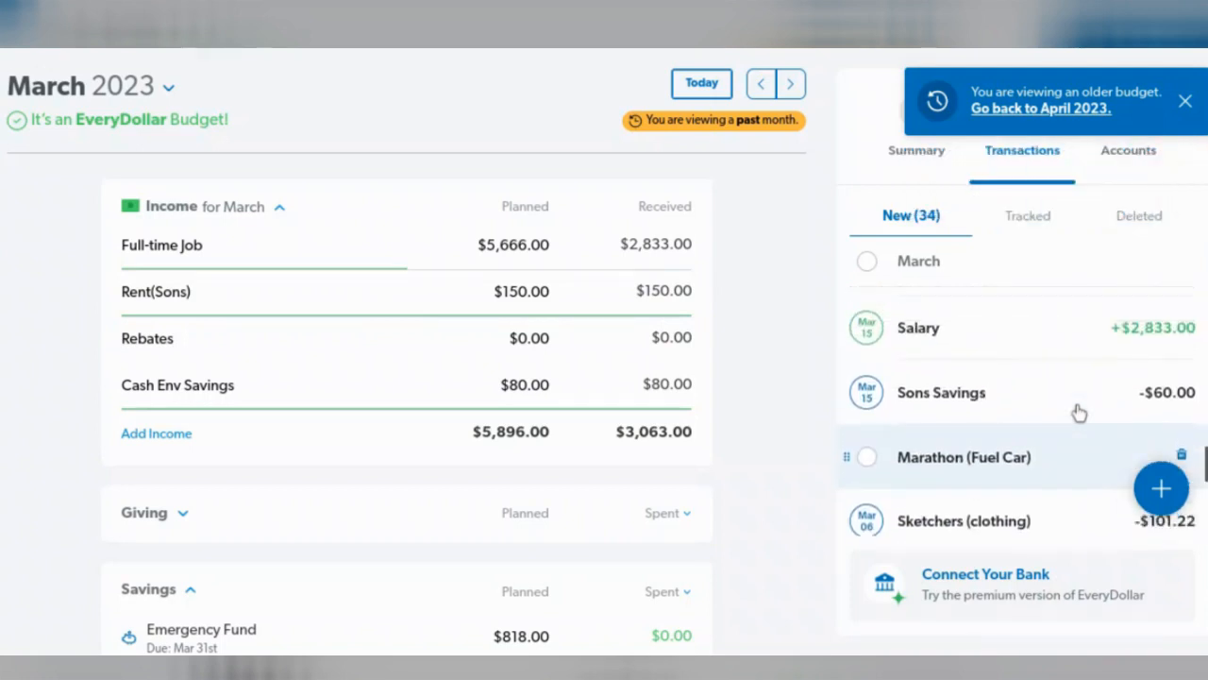
pyautogui.moveTo(1016, 357); pyautogui.dragTo(652, 278)
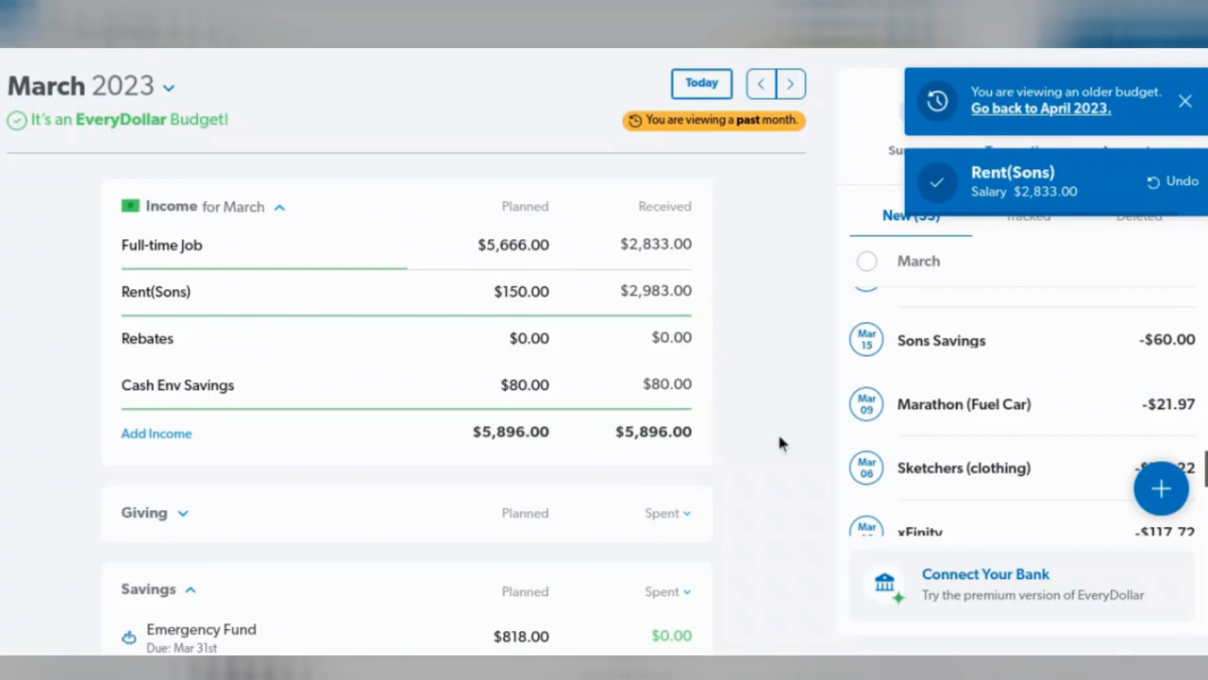
# Reassign the March 15 Salary transaction from Rent(Sons) to Full-time Job, track it as income, and dismiss the older-budget notice.
pyautogui.click(410, 288)
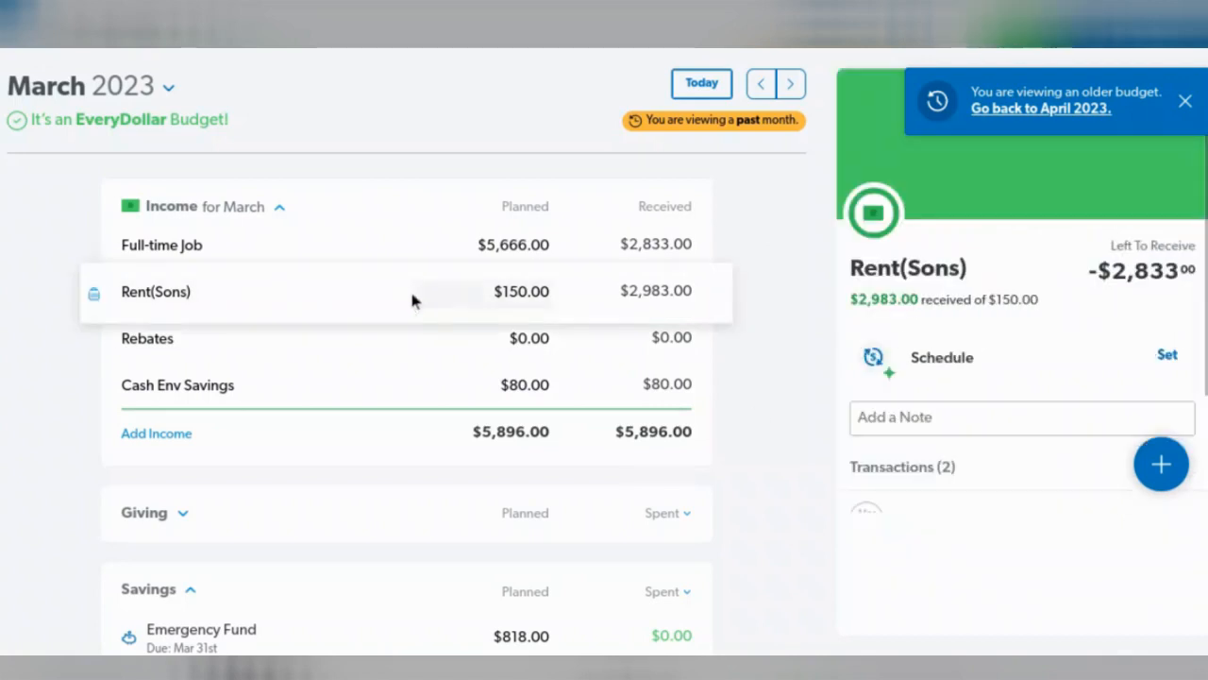
pyautogui.scroll(-2, 979, 302)
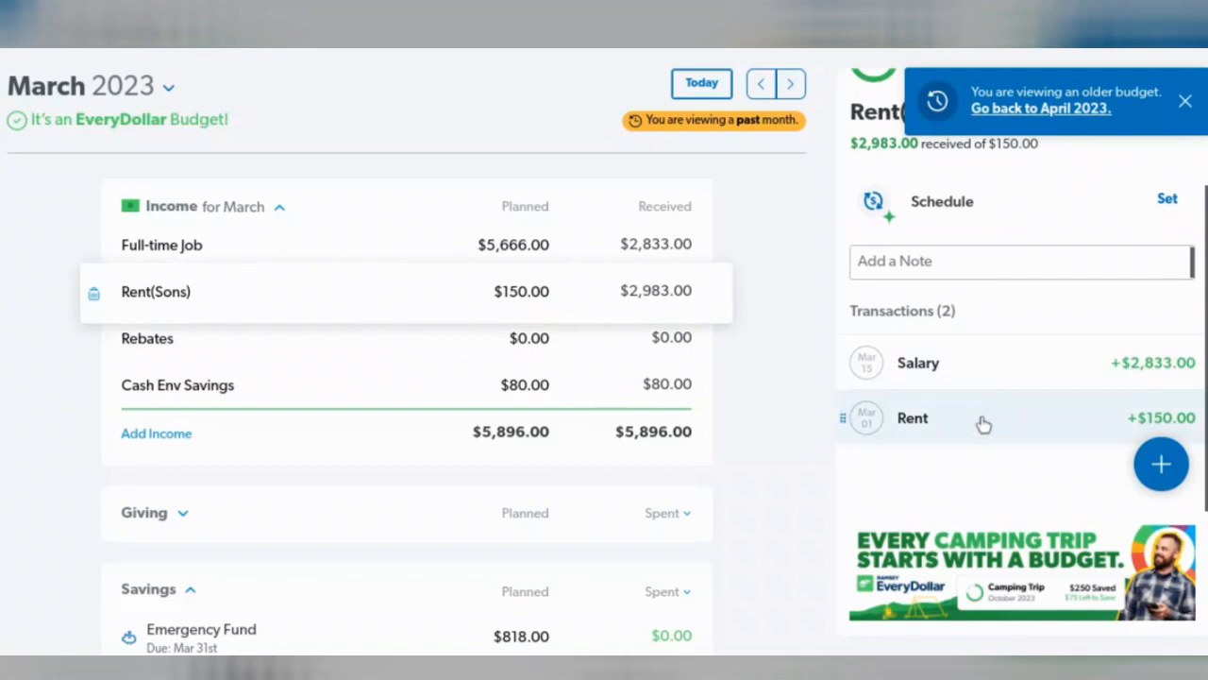
pyautogui.click(981, 375)
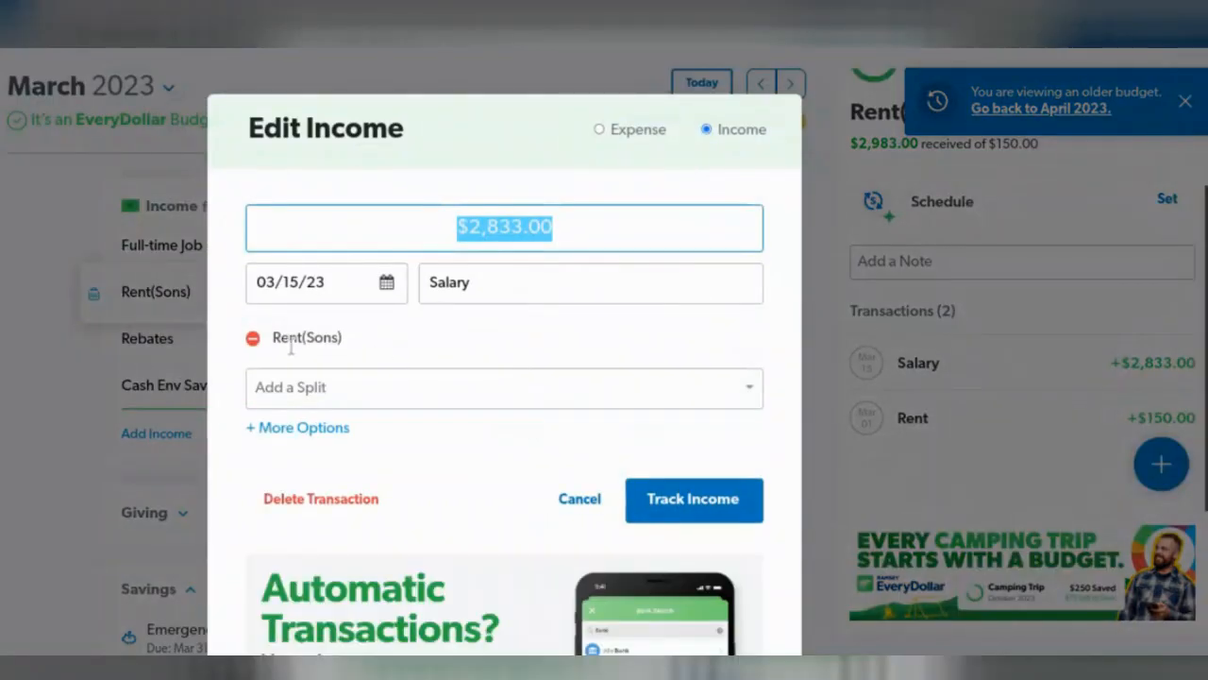
pyautogui.click(253, 338)
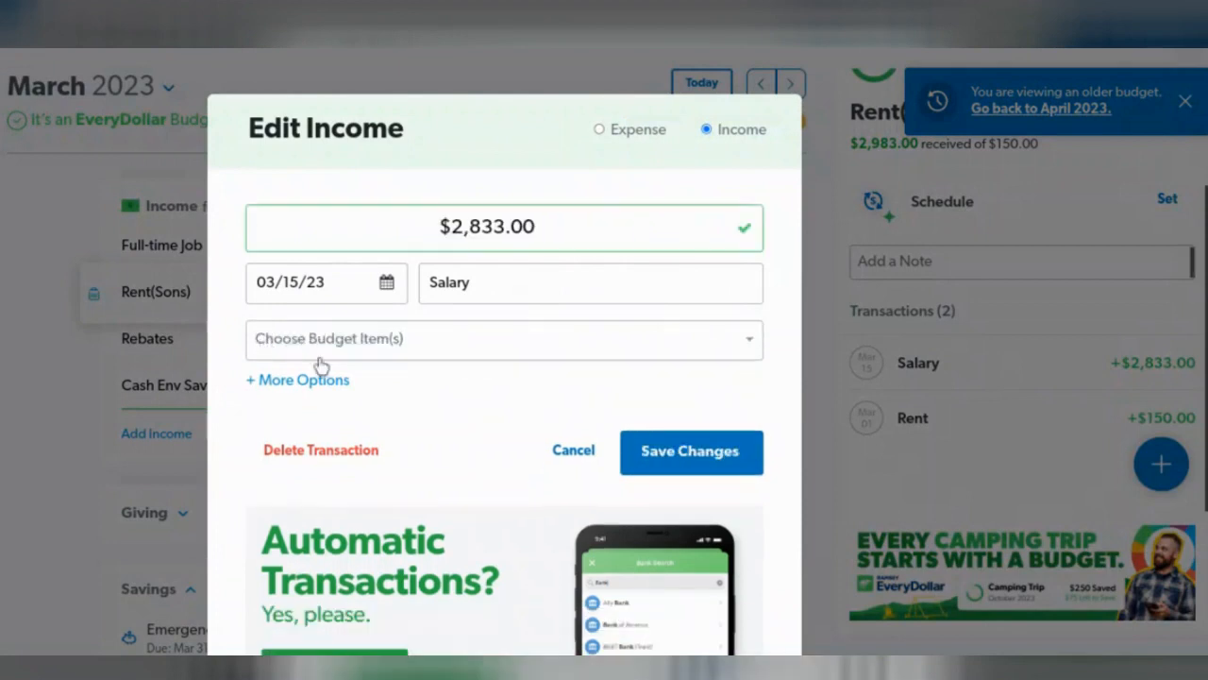
pyautogui.click(747, 342)
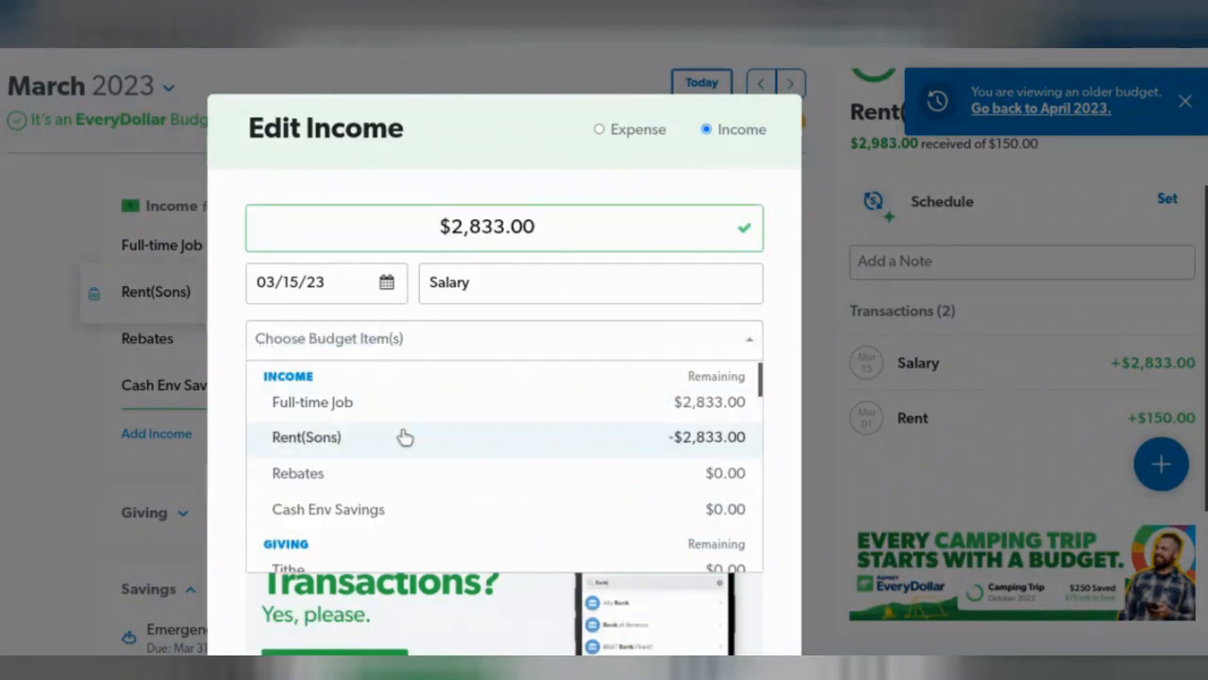
pyautogui.click(372, 402)
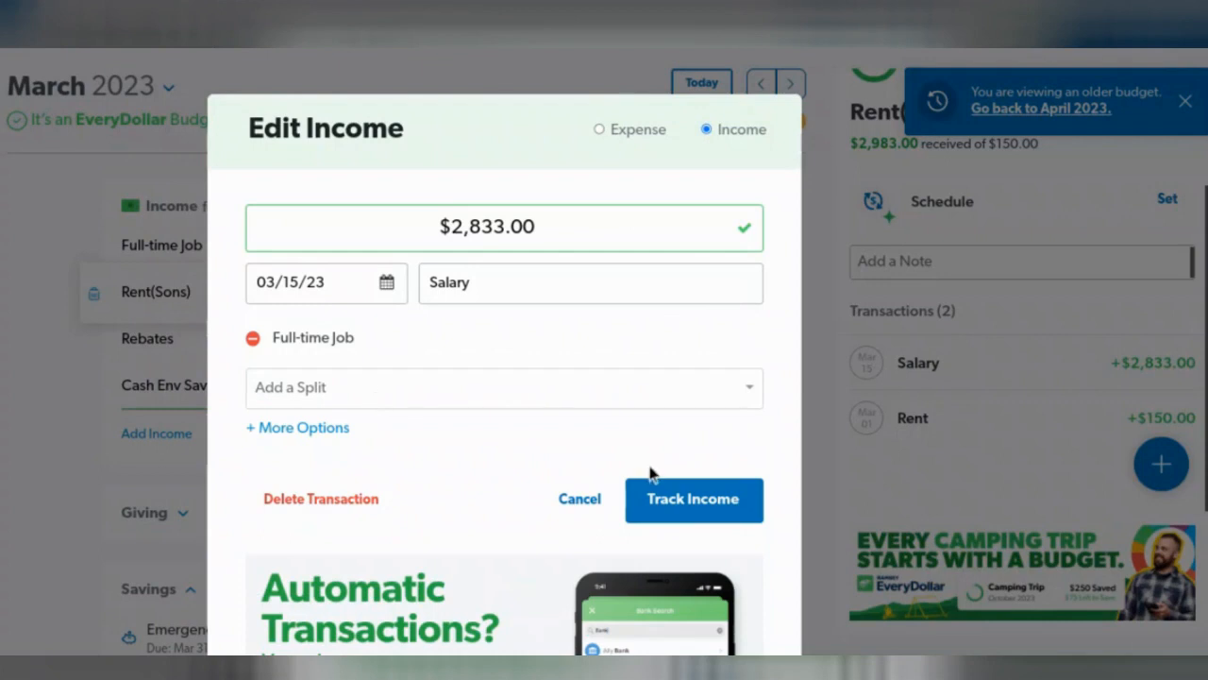
pyautogui.click(692, 506)
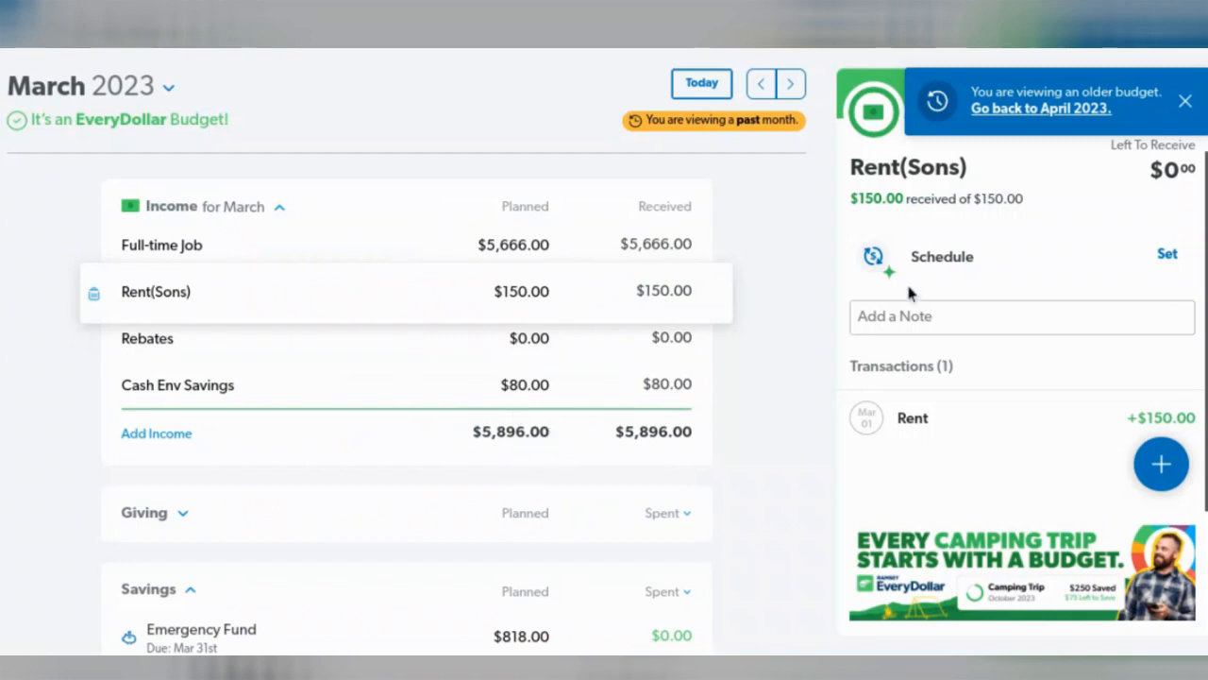
pyautogui.click(1184, 101)
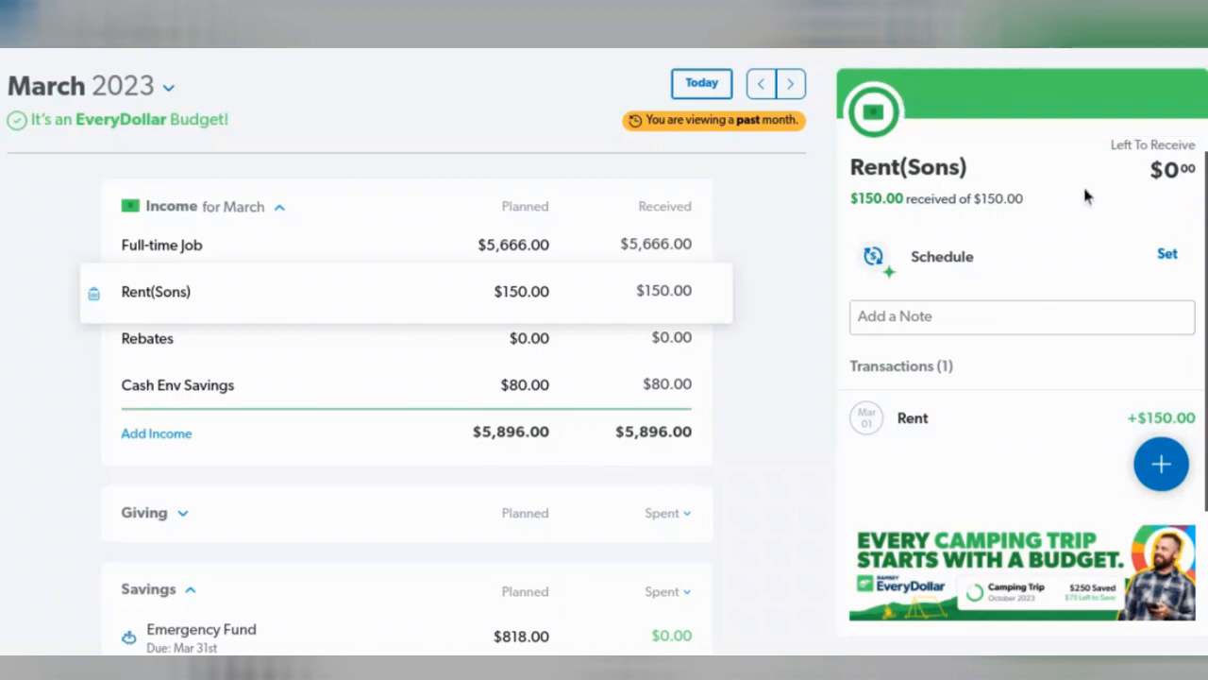
# Open the March budget summary and examine the Housing and Savings segments of the planned spending chart.
pyautogui.scroll(-1, 701, 378)
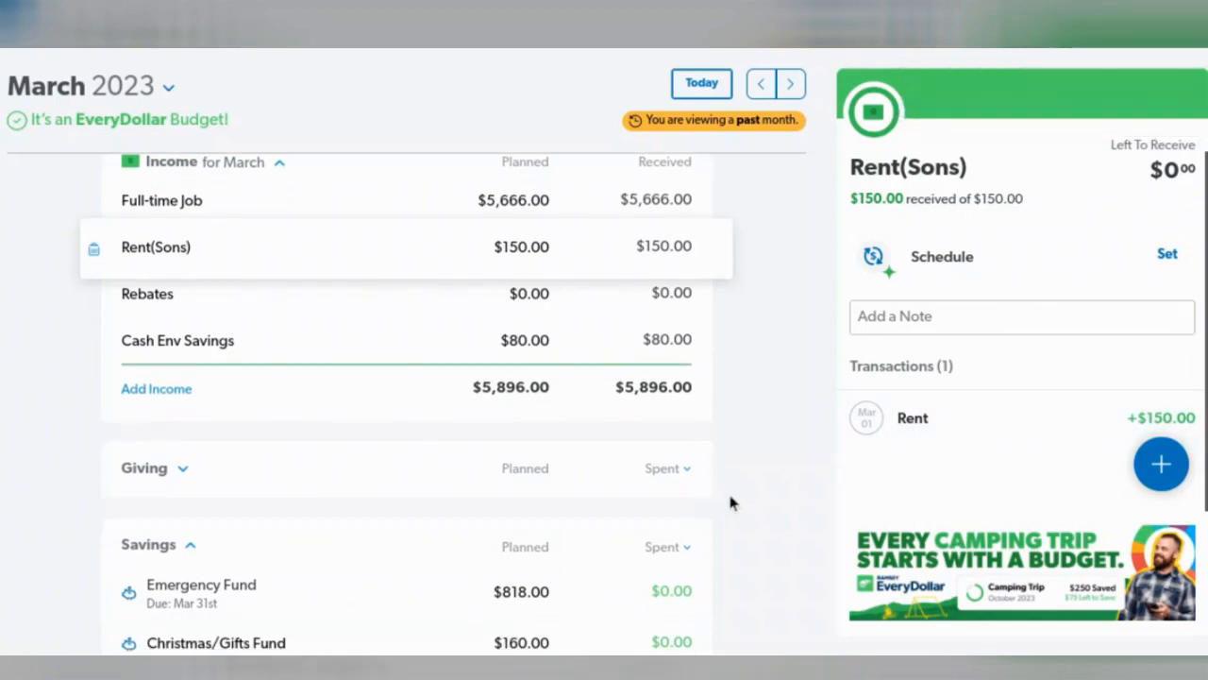
pyautogui.click(745, 517)
pyautogui.scroll(-5, 787, 472)
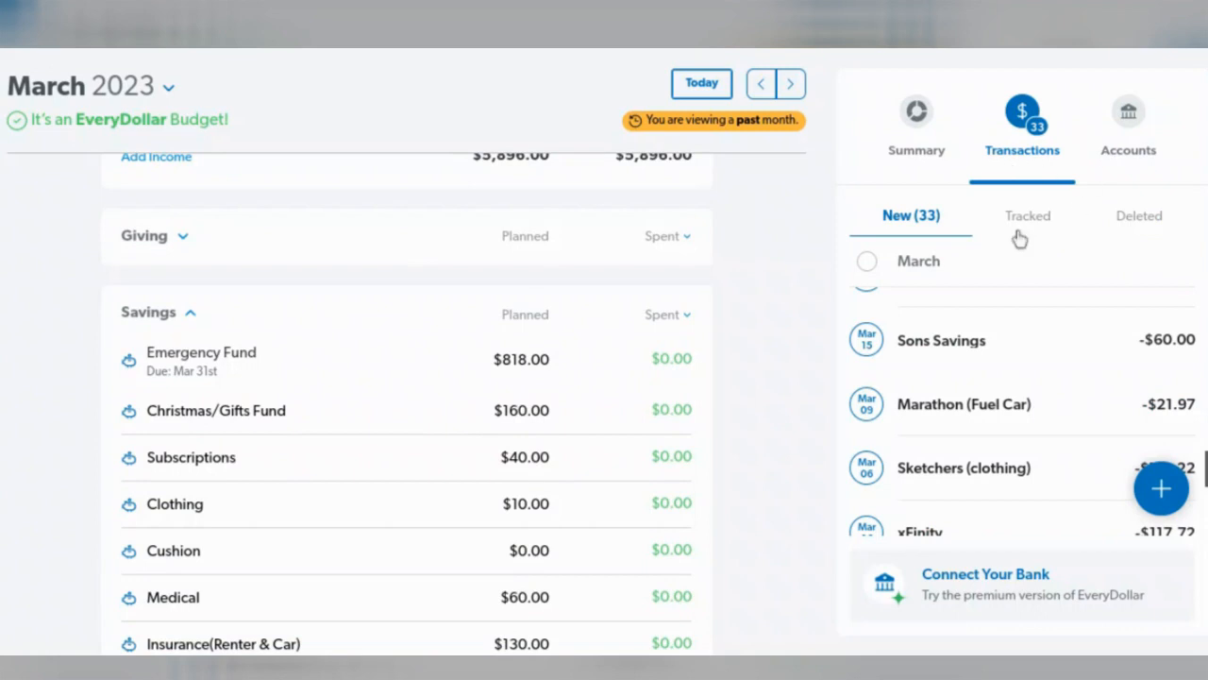
pyautogui.click(920, 113)
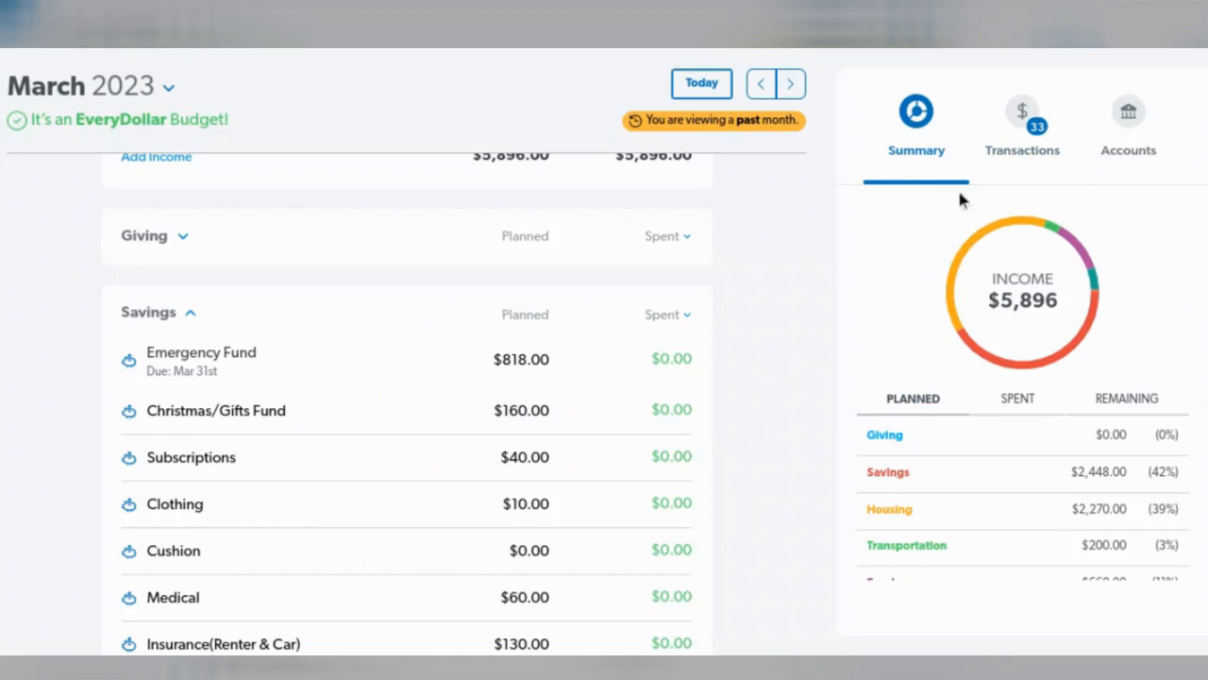
pyautogui.moveTo(932, 257)
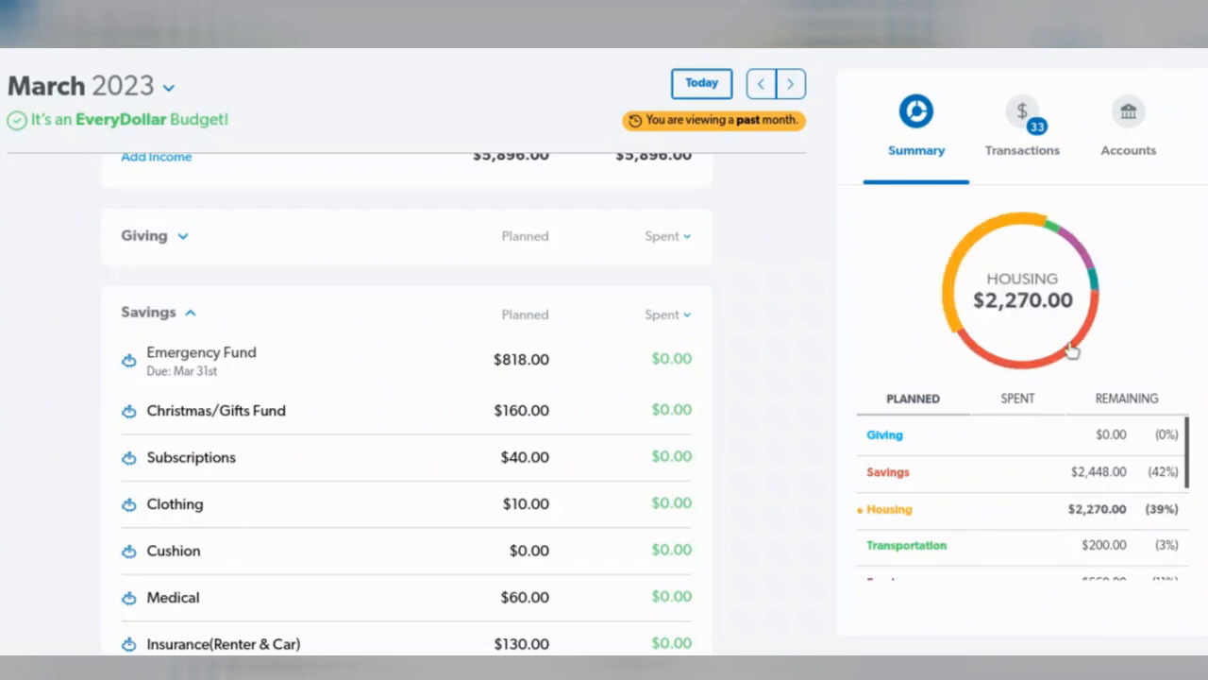
pyautogui.moveTo(1067, 366)
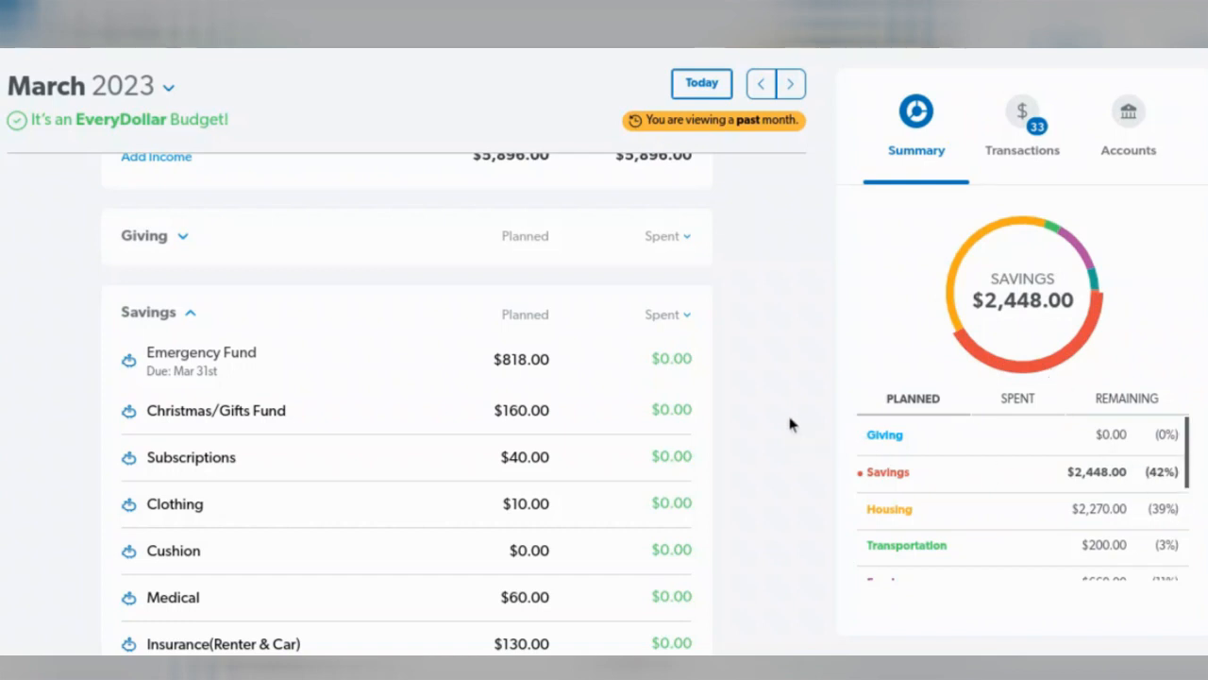
# Assign the March 6 Sketchers (clothing) transaction to the Clothing fund and the March 5 Home Depot (Yard Stuff) transaction to Household(Savings).
pyautogui.click(1023, 119)
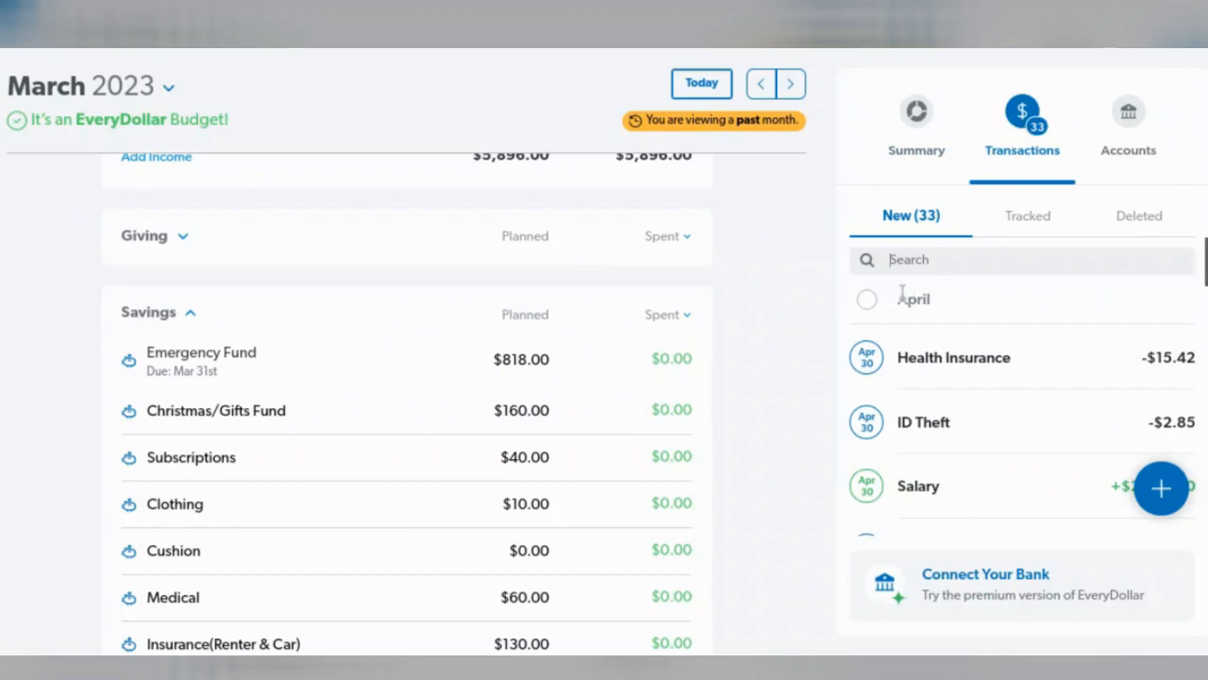
pyautogui.scroll(-10, 957, 439)
pyautogui.scroll(-6, 957, 433)
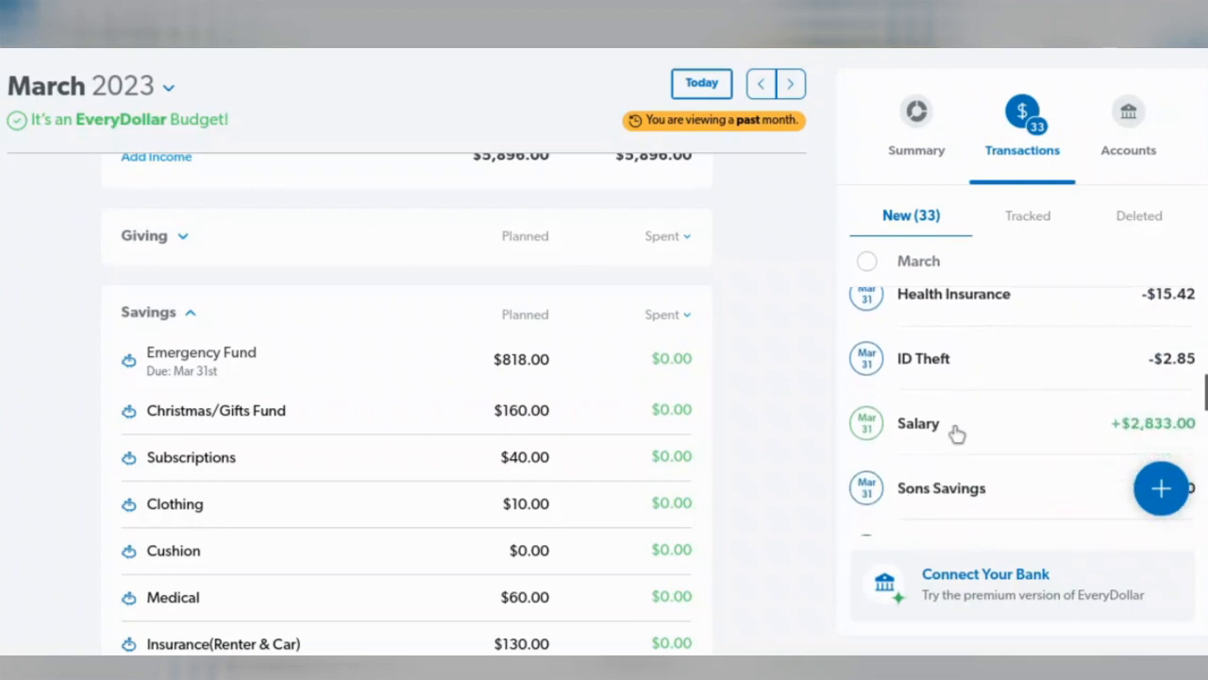
pyautogui.scroll(-5, 956, 433)
pyautogui.scroll(2, 953, 431)
pyautogui.scroll(-3, 688, 418)
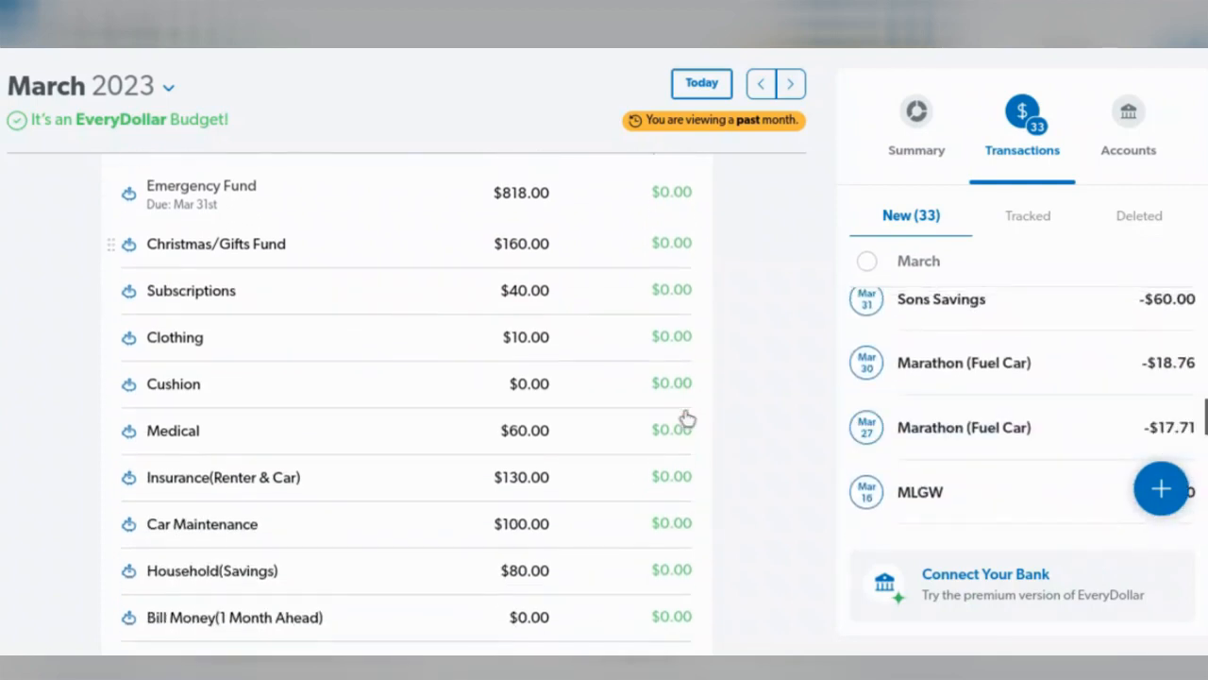
pyautogui.scroll(-1, 688, 418)
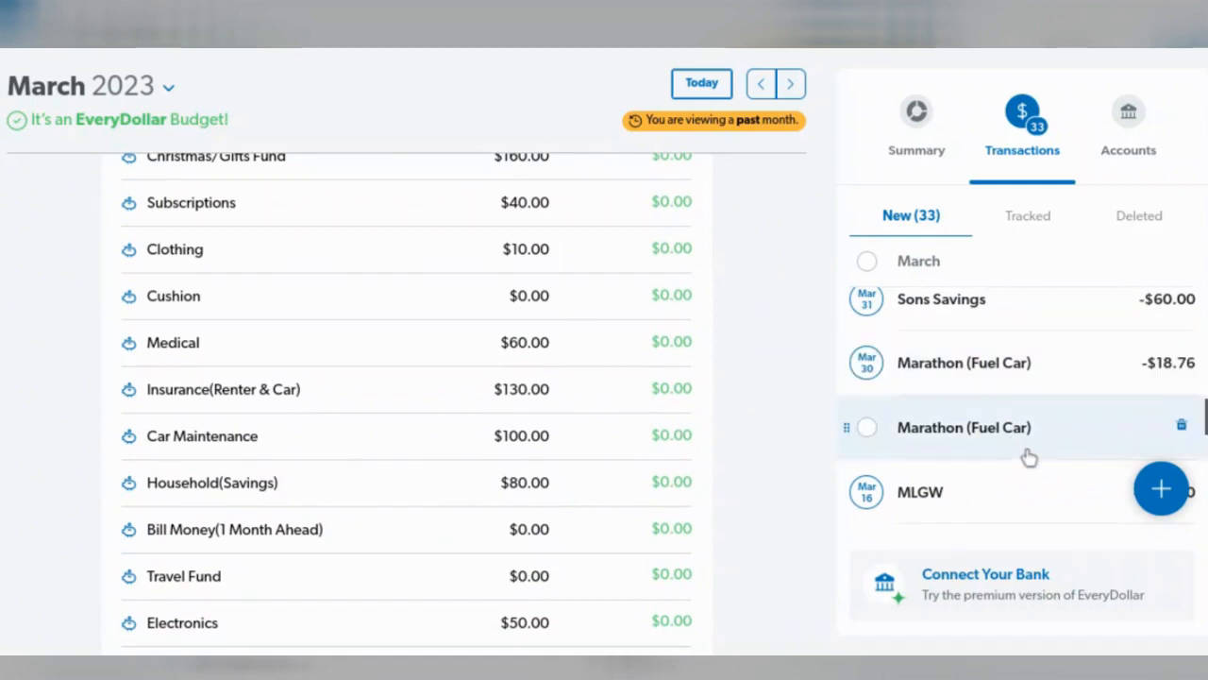
pyautogui.scroll(-2, 1024, 443)
pyautogui.scroll(-4, 1023, 437)
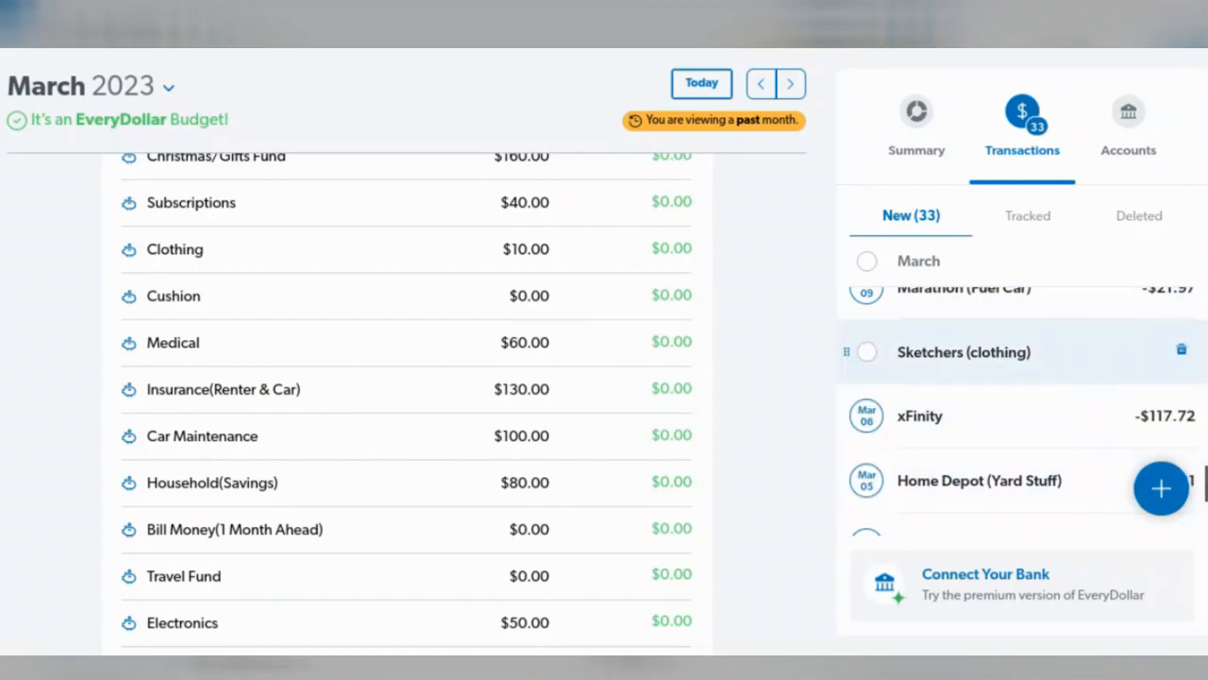
pyautogui.moveTo(1070, 363)
pyautogui.mouseDown()
pyautogui.moveTo(811, 294)
pyautogui.moveTo(608, 261)
pyautogui.mouseUp()
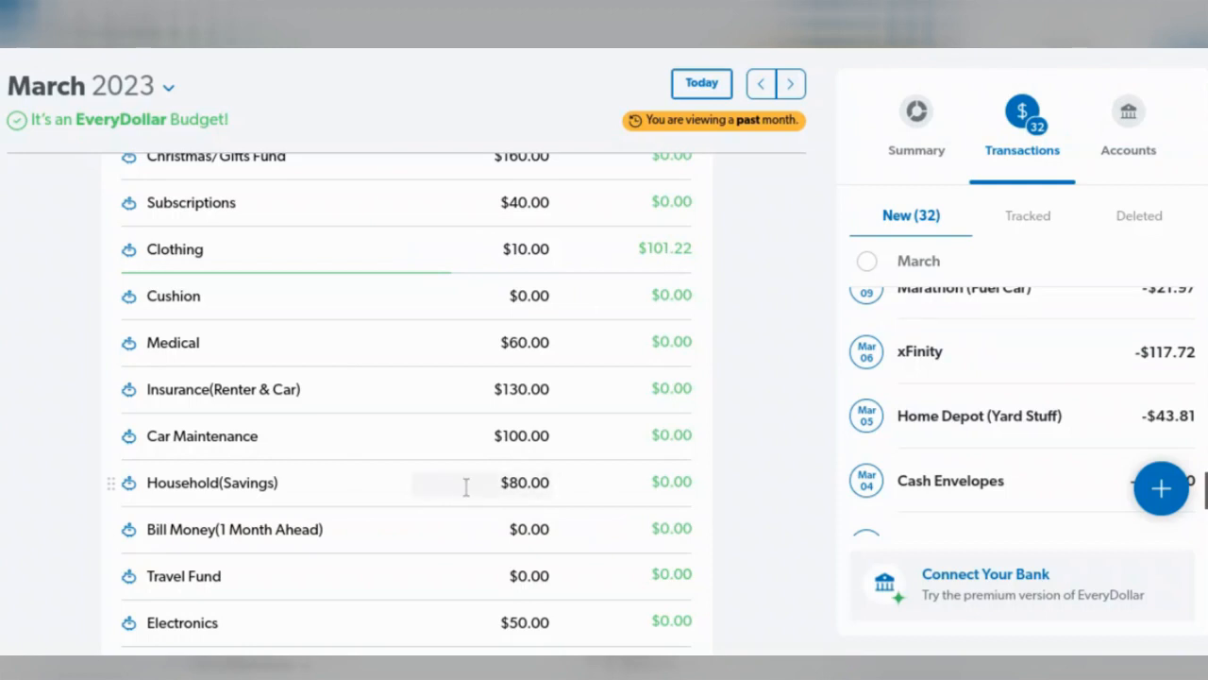
pyautogui.moveTo(998, 425); pyautogui.dragTo(517, 480)
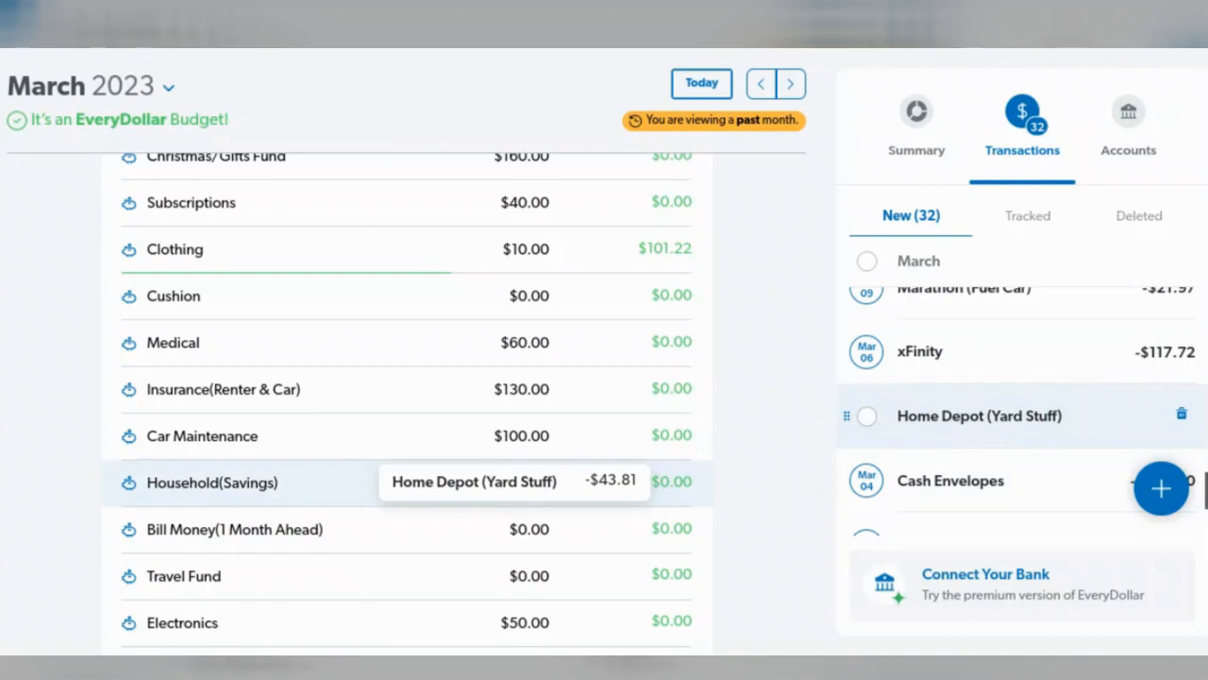
pyautogui.moveTo(518, 479); pyautogui.dragTo(517, 482)
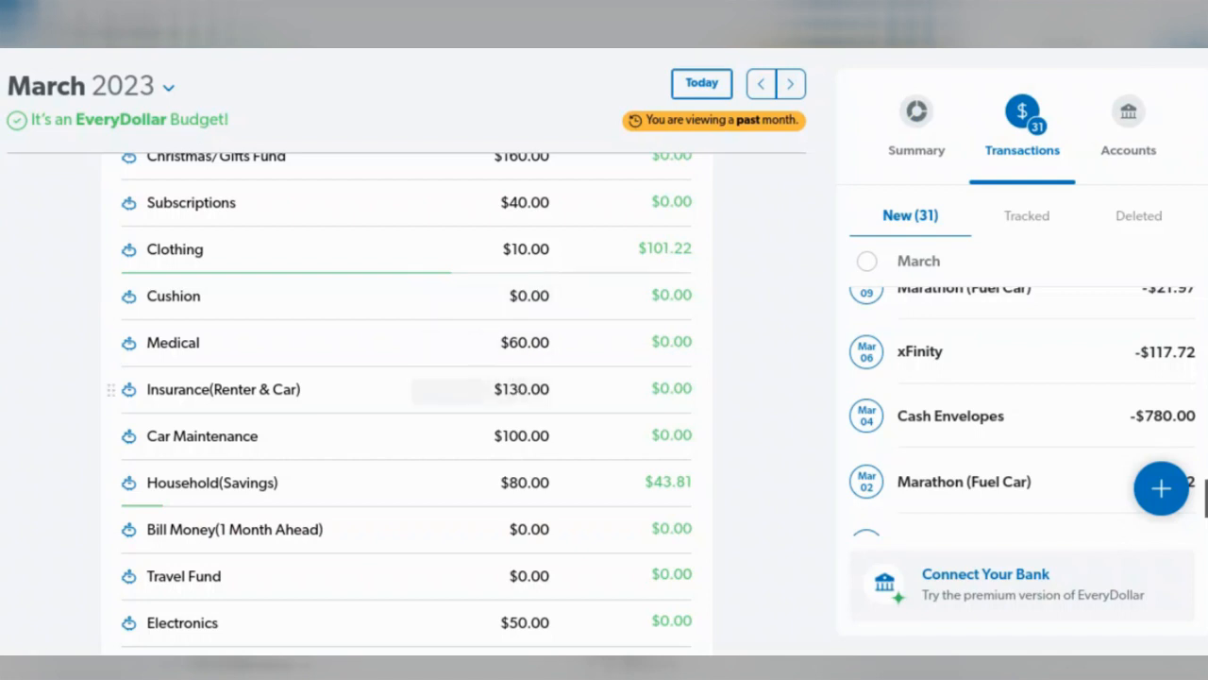
# Review the details of the Clothing and Household(Savings) funds in the Savings group, and close the details.
pyautogui.scroll(3, 485, 391)
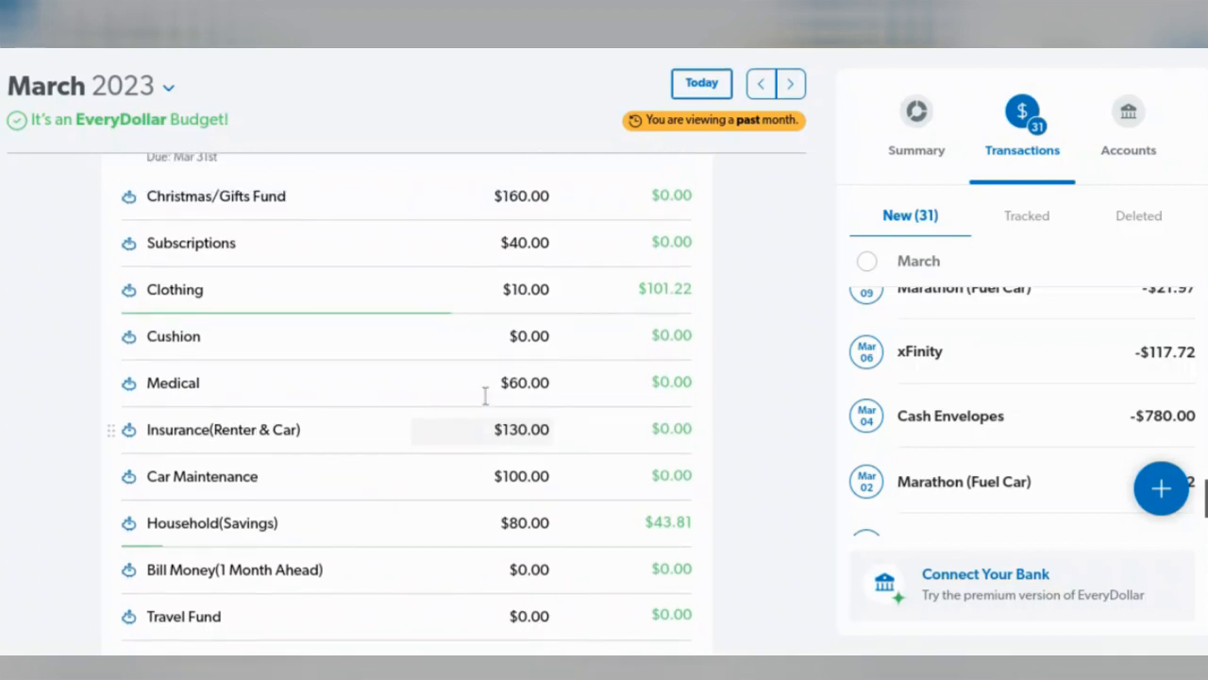
pyautogui.scroll(1, 486, 395)
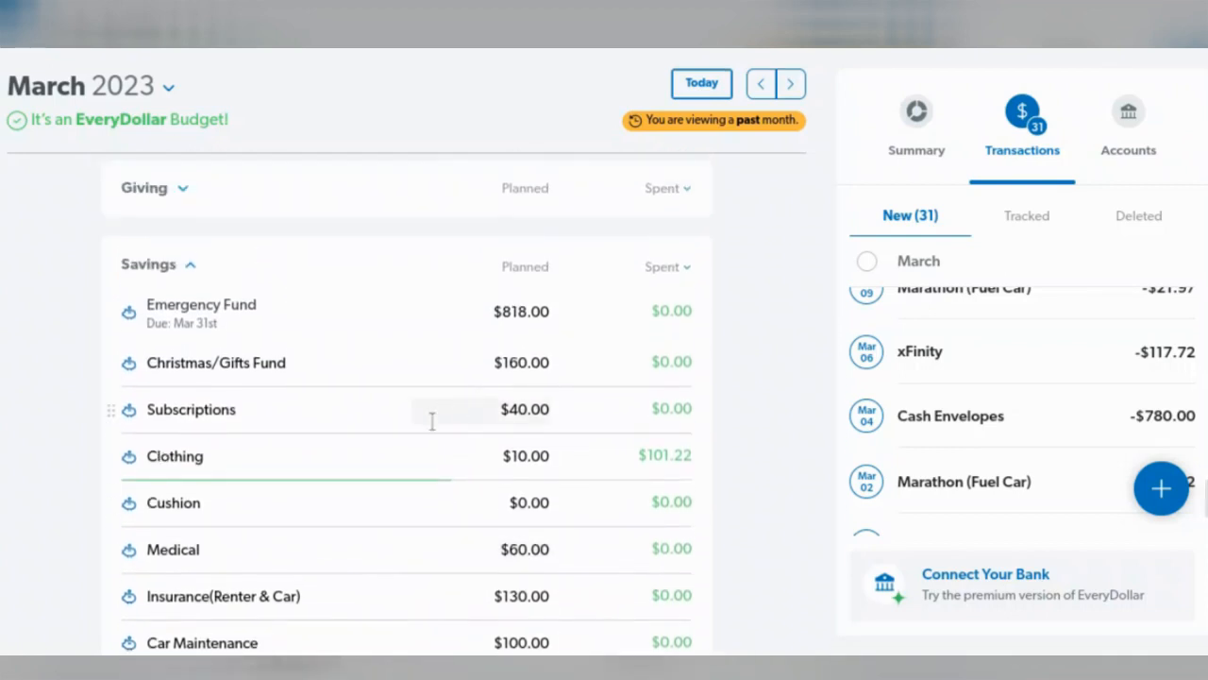
pyautogui.scroll(-2, 435, 424)
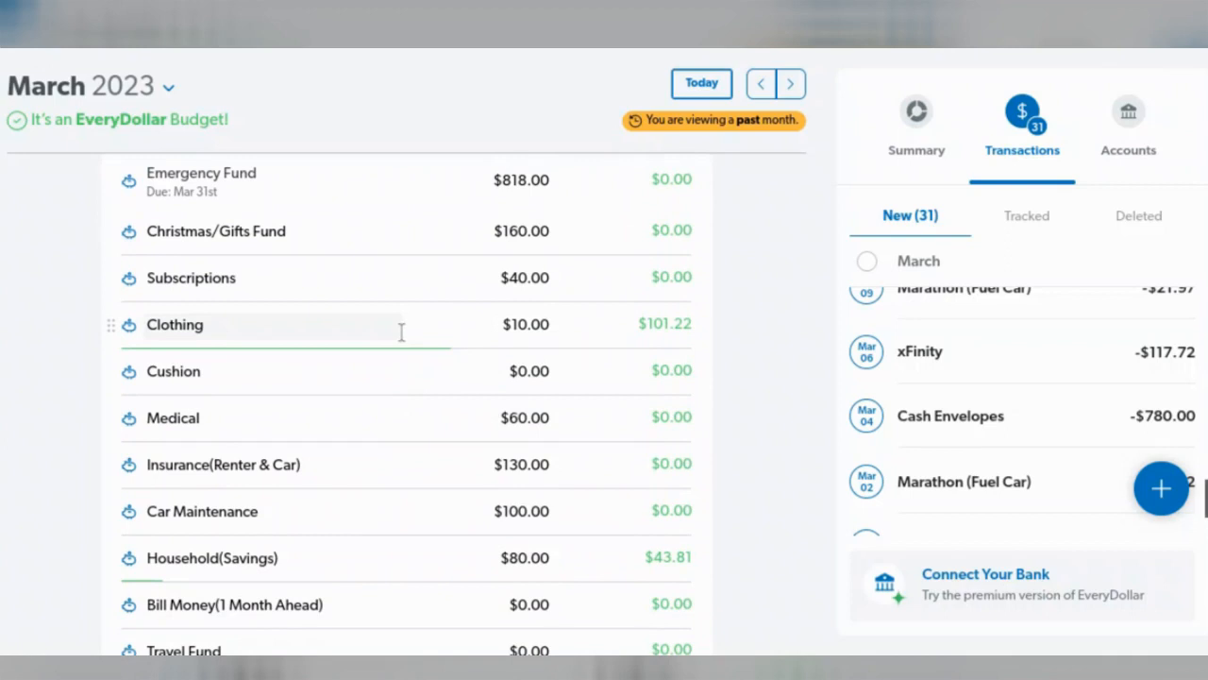
pyautogui.click(401, 329)
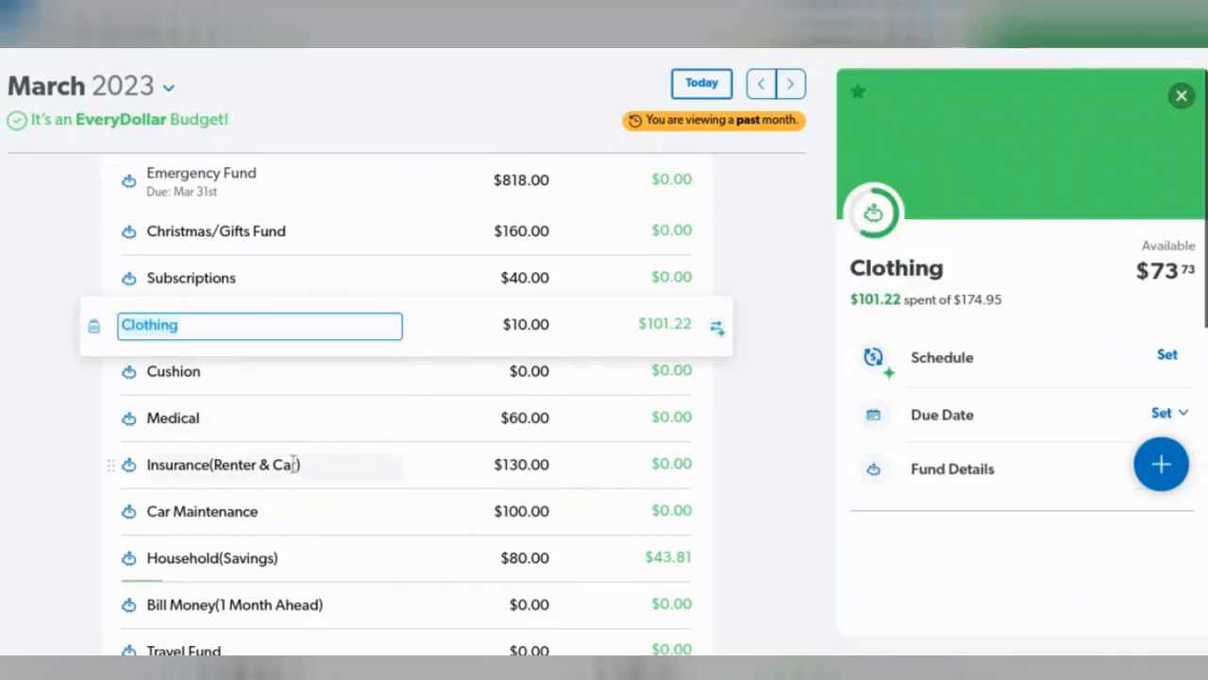
pyautogui.scroll(-2, 293, 462)
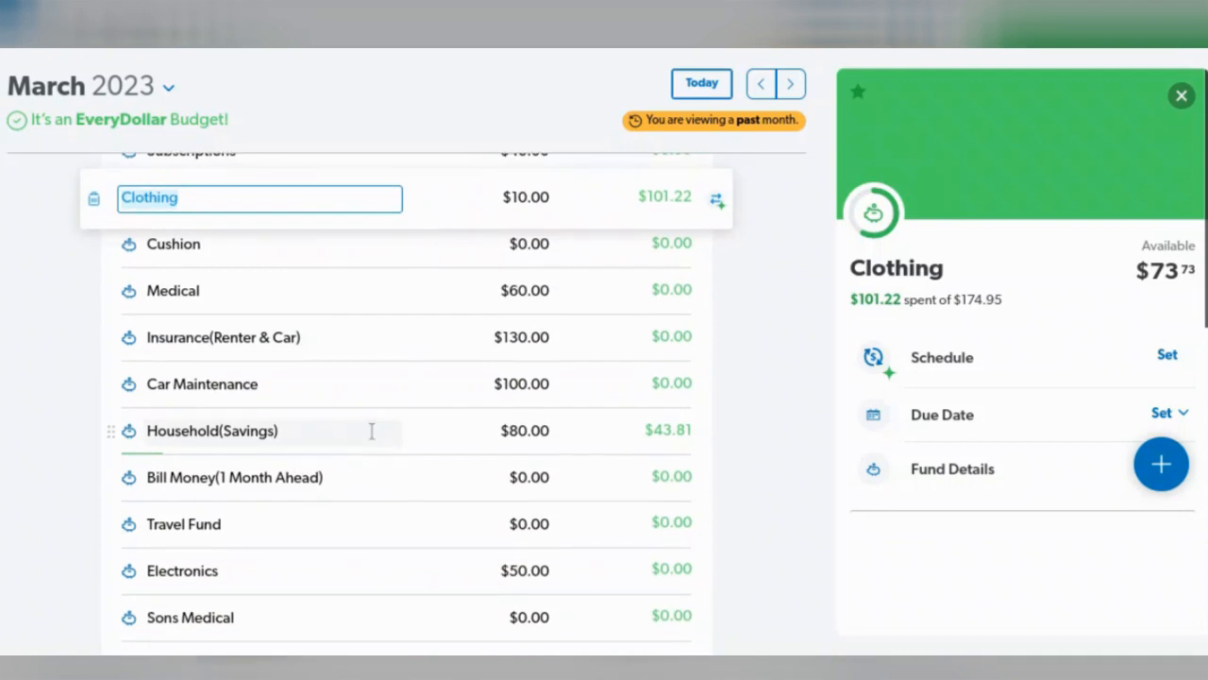
pyautogui.click(374, 431)
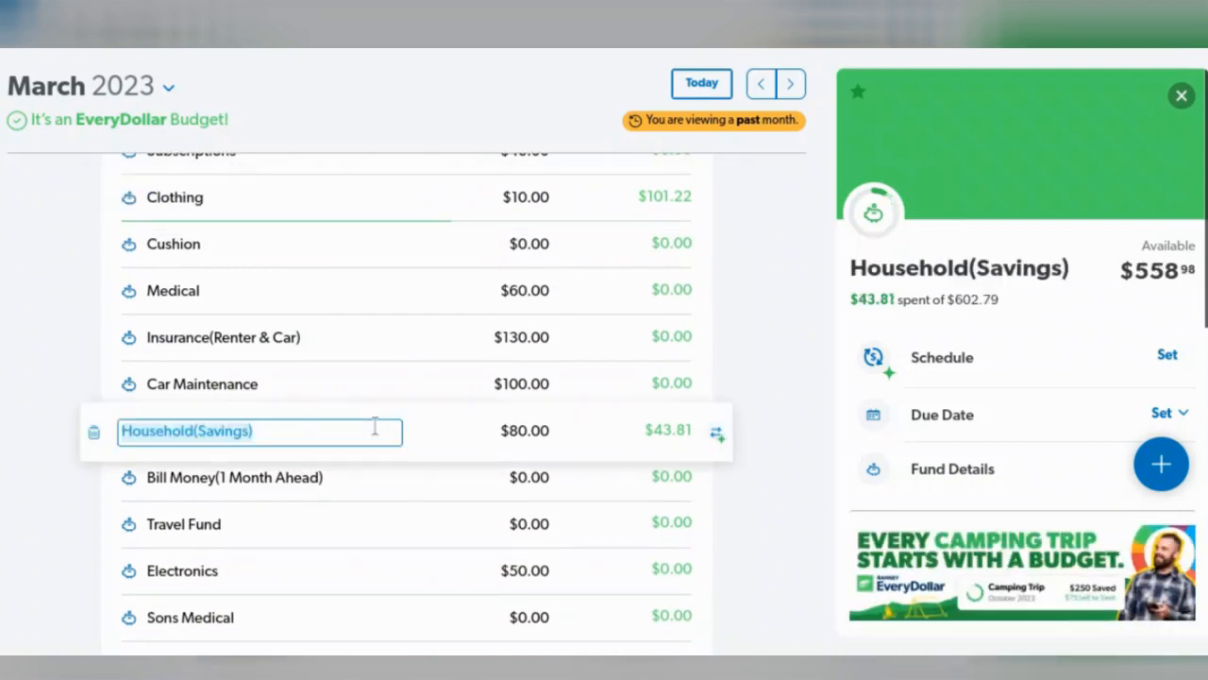
pyautogui.click(1181, 96)
# Assign the Rent transaction to the Rent item in the Housing group.
pyautogui.scroll(-3, 784, 436)
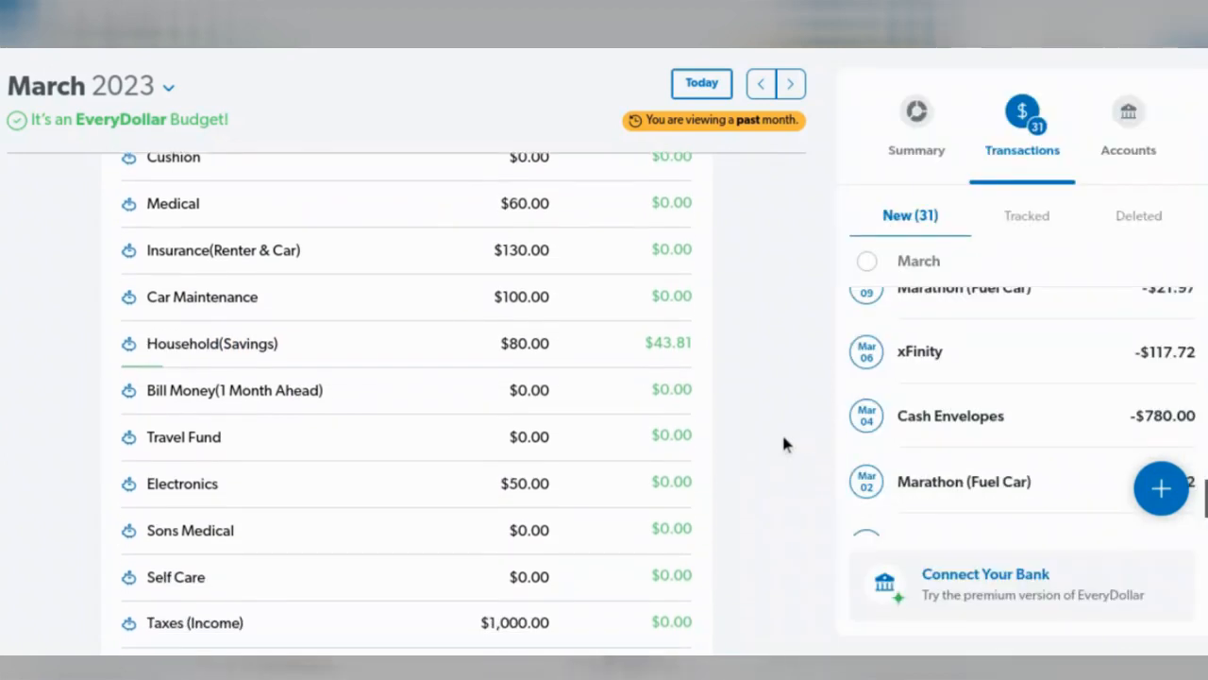
pyautogui.scroll(-4, 784, 438)
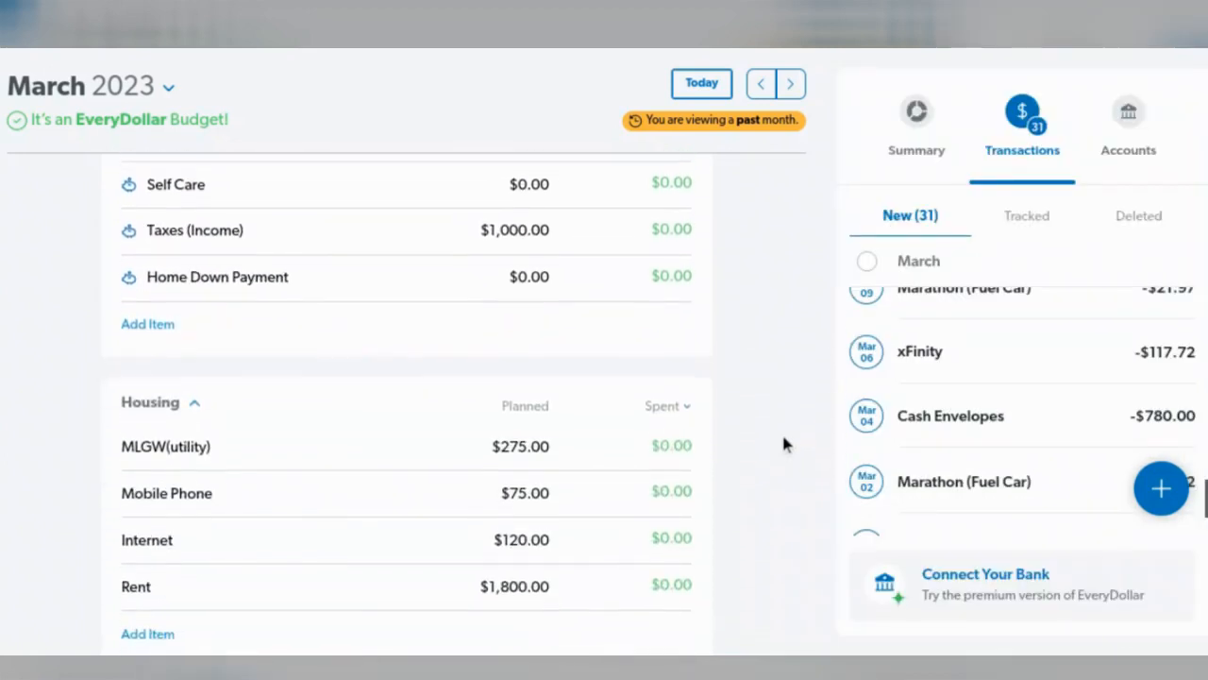
pyautogui.scroll(-2, 1053, 348)
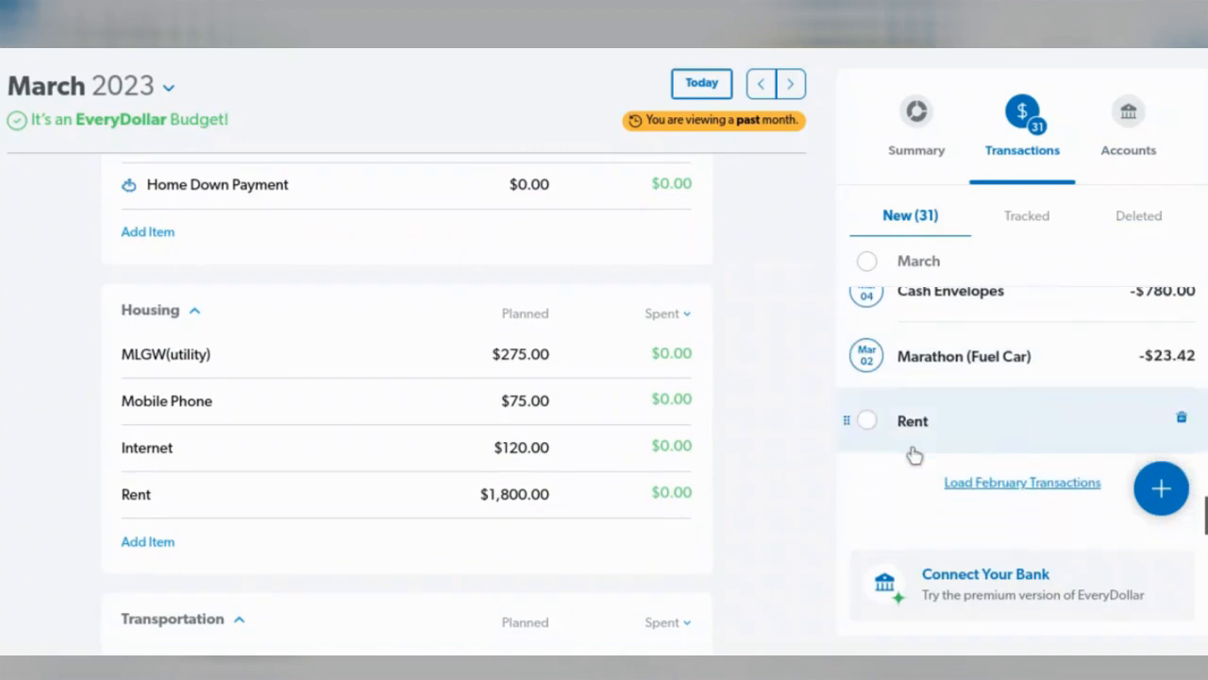
pyautogui.moveTo(1004, 421); pyautogui.dragTo(504, 480)
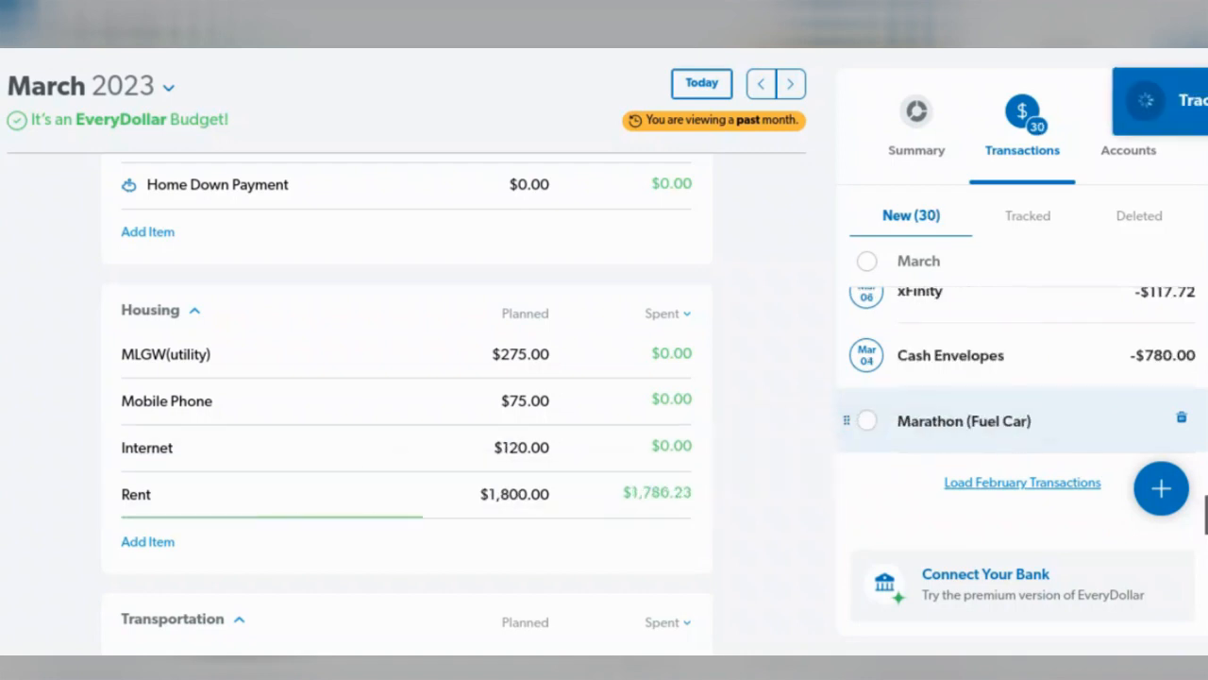
# Set the Rent item's planned amount to $1,786.23 and close its details.
pyautogui.click(533, 505)
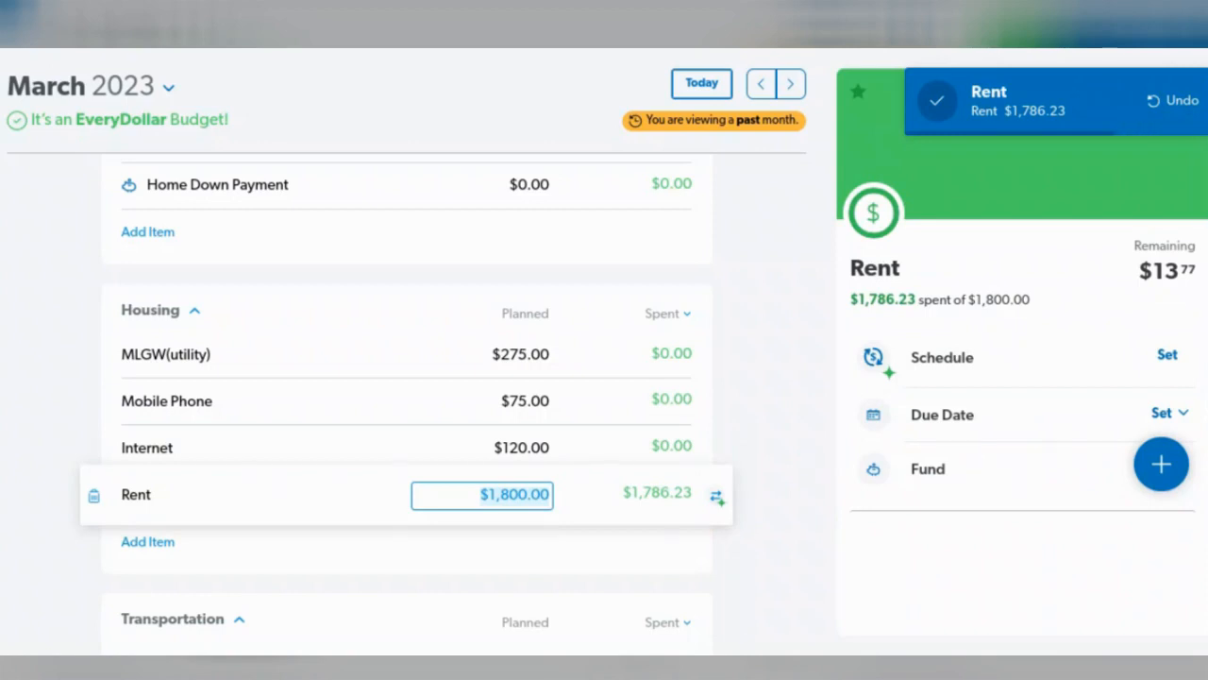
pyautogui.write('178')
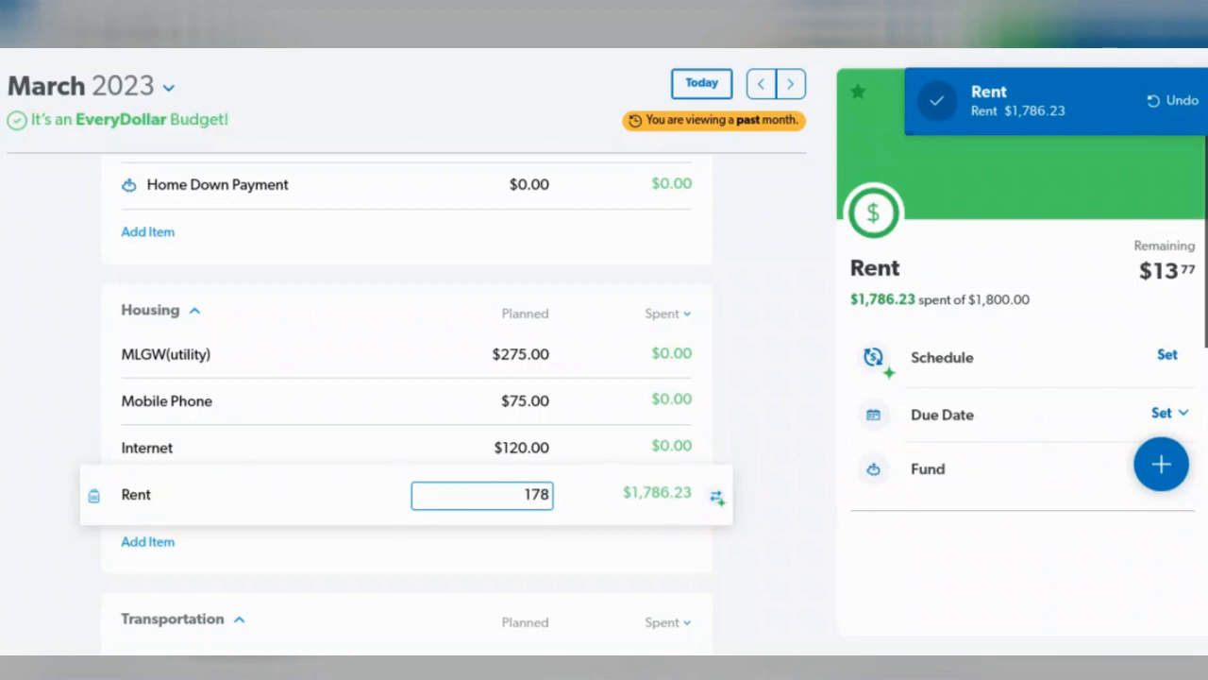
pyautogui.write('6.23')
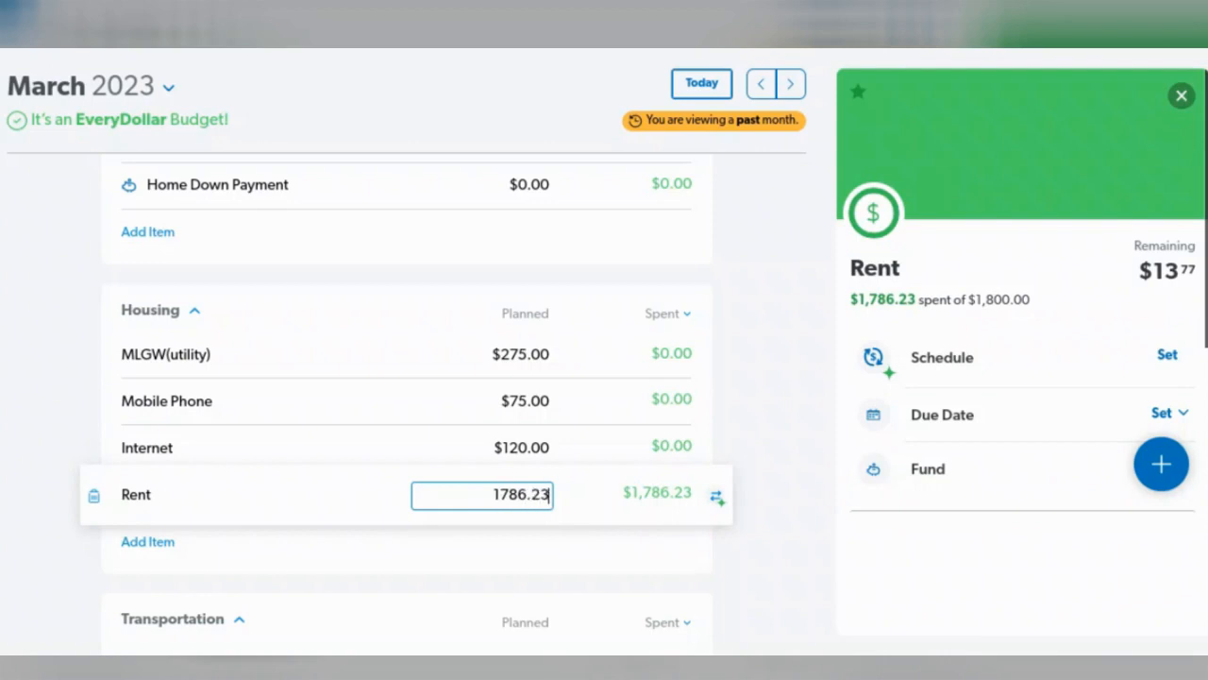
pyautogui.press('Tab')
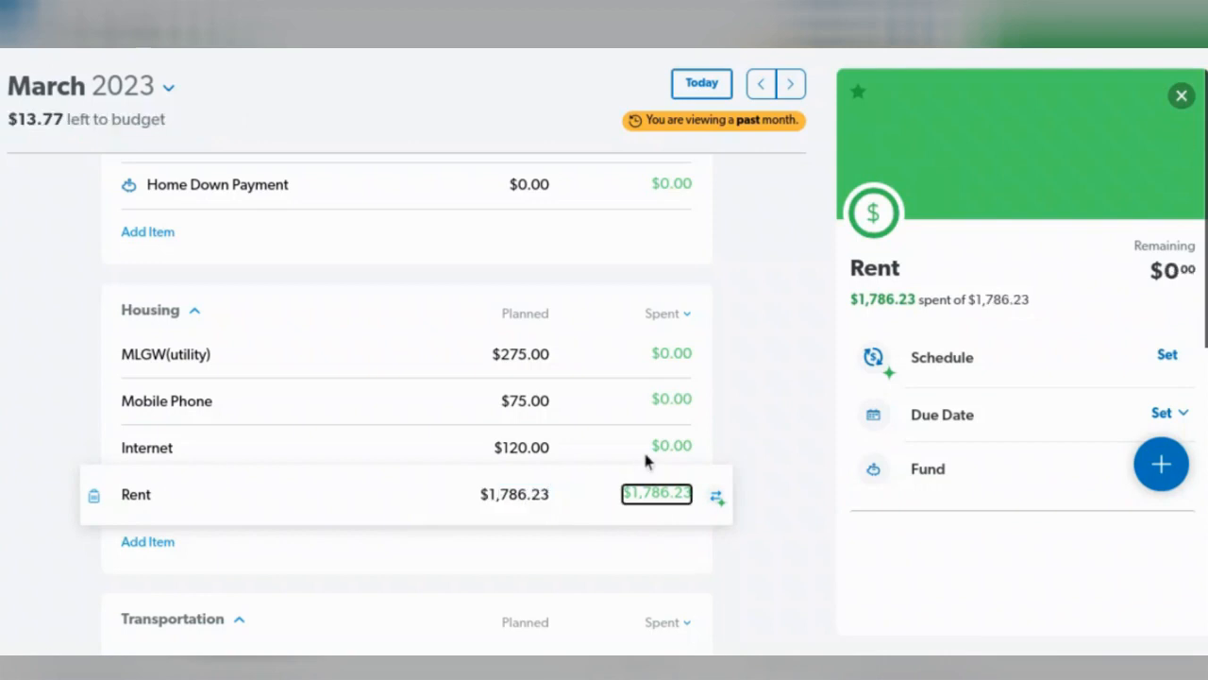
pyautogui.click(1182, 96)
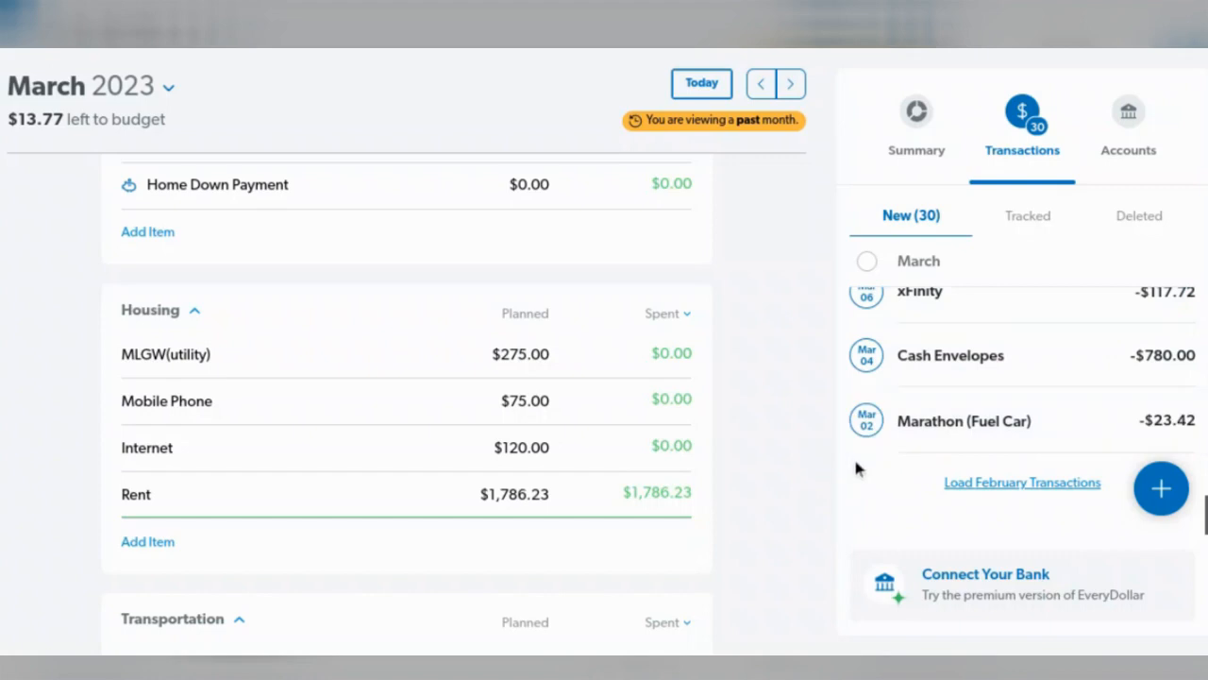
# Assign the March 6 xFinity transaction to the Internet item and set that item's planned amount to $117.72.
pyautogui.scroll(1, 1040, 406)
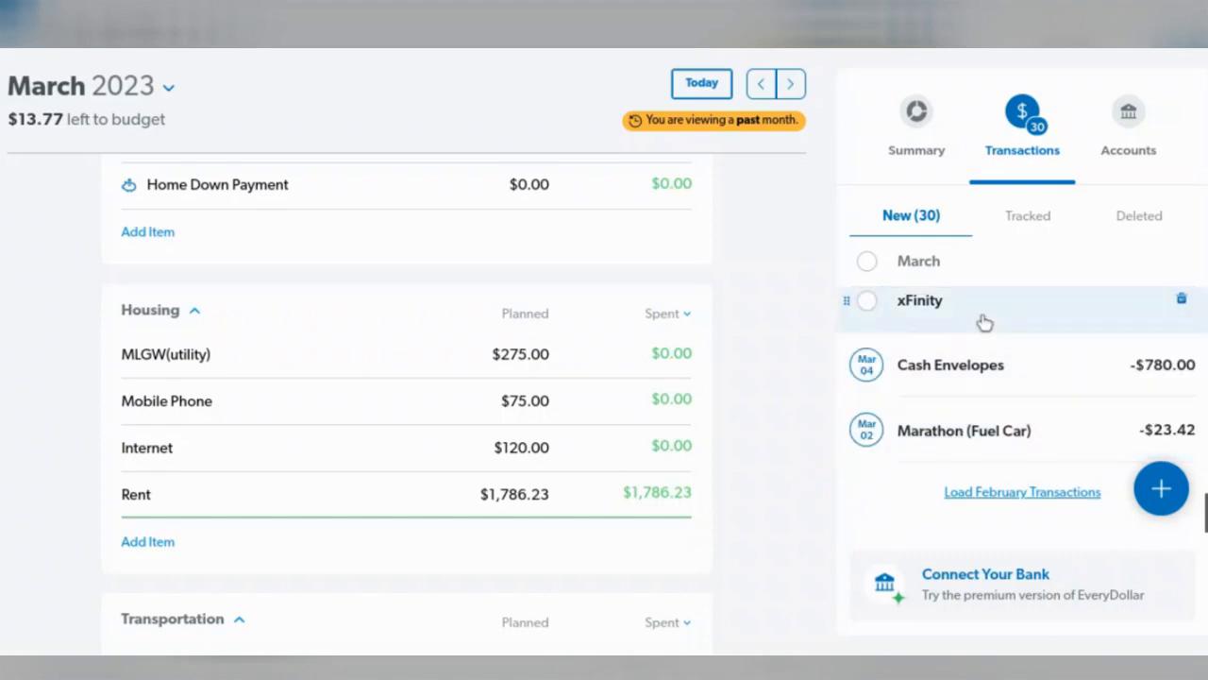
pyautogui.moveTo(985, 323); pyautogui.dragTo(520, 461)
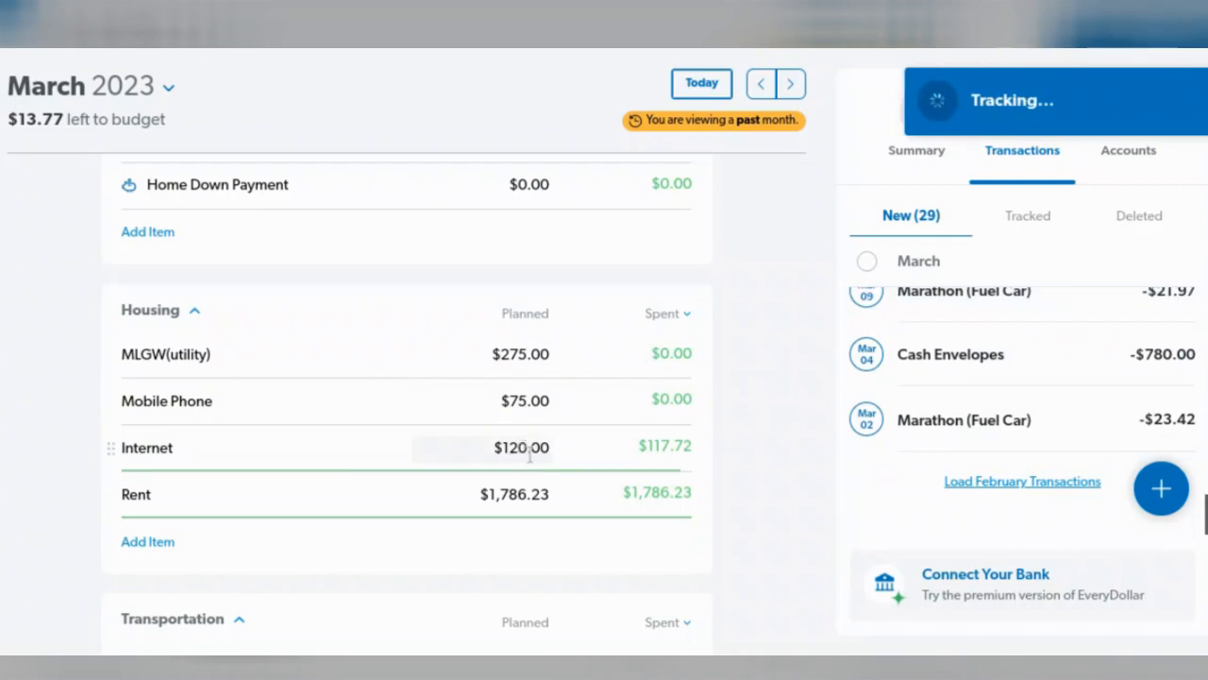
pyautogui.click(532, 455)
pyautogui.write('117.72')
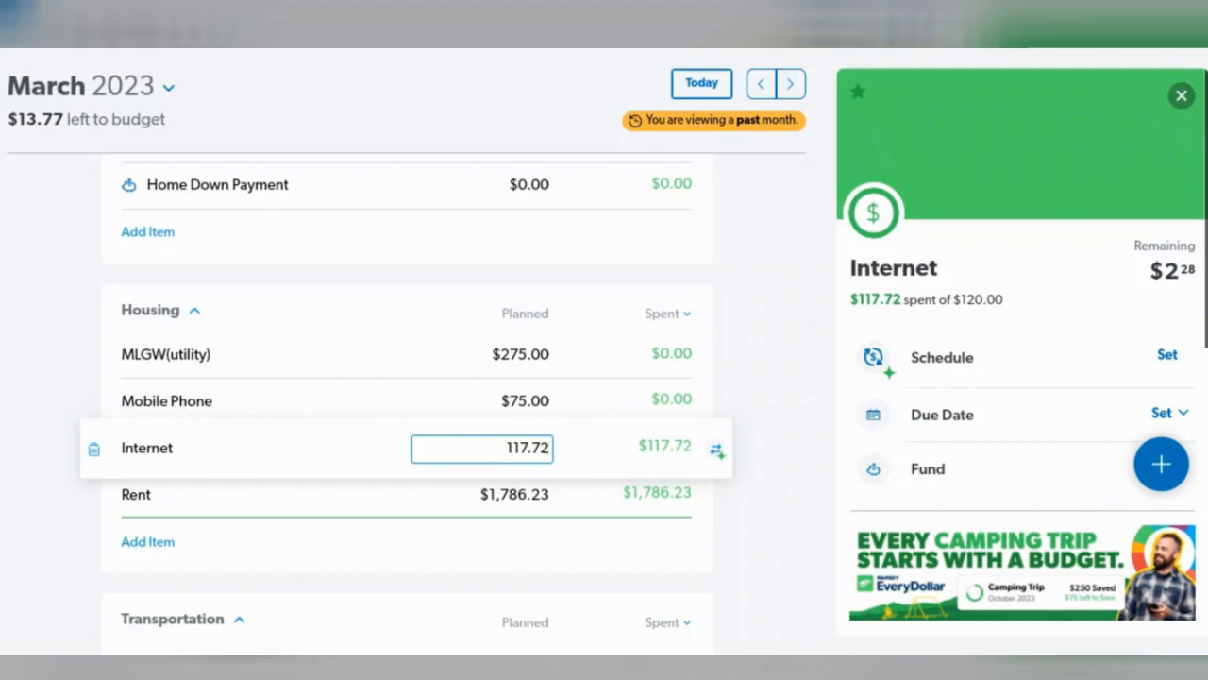
pyautogui.press('Tab')
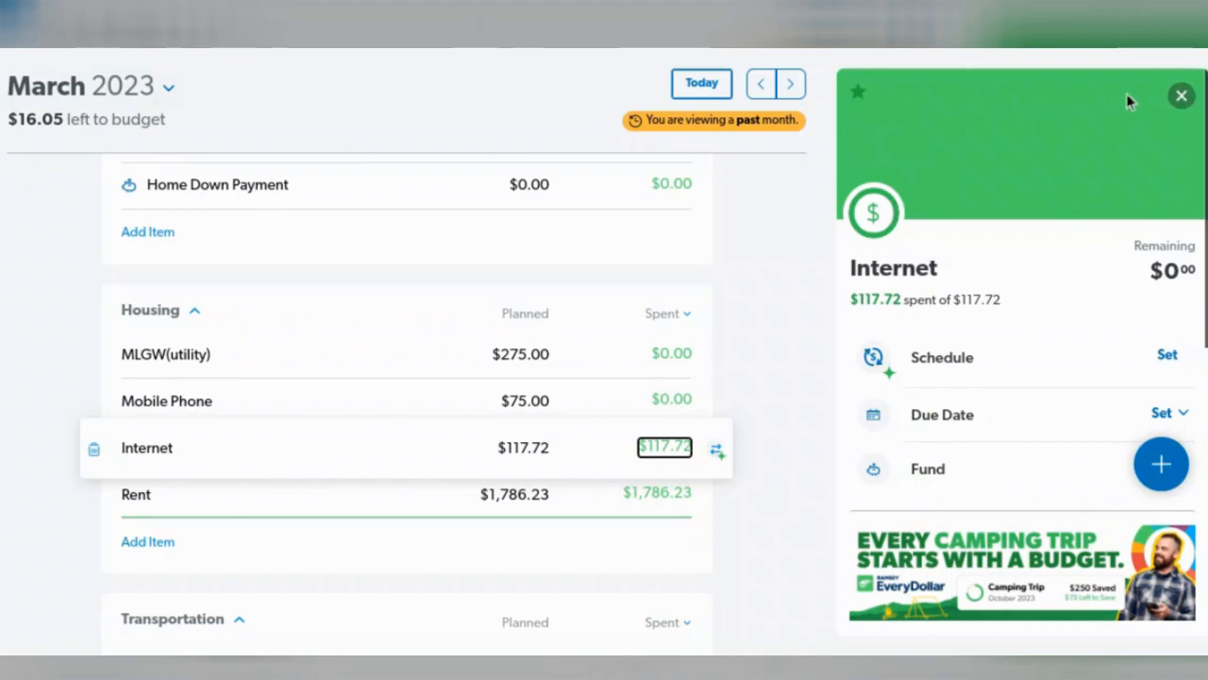
pyautogui.click(1180, 96)
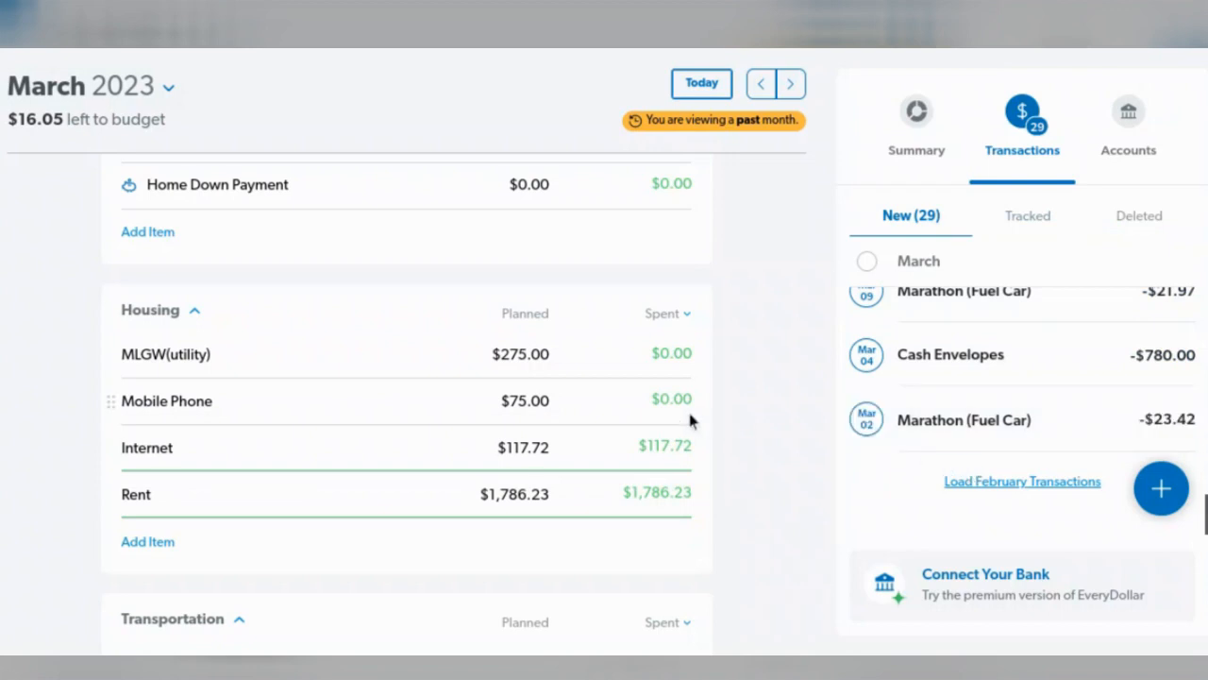
# Assign the T-Mobile transaction to the Mobile Phone item and set that item's planned amount to $70.99.
pyautogui.scroll(-1, 690, 419)
pyautogui.scroll(3, 1094, 403)
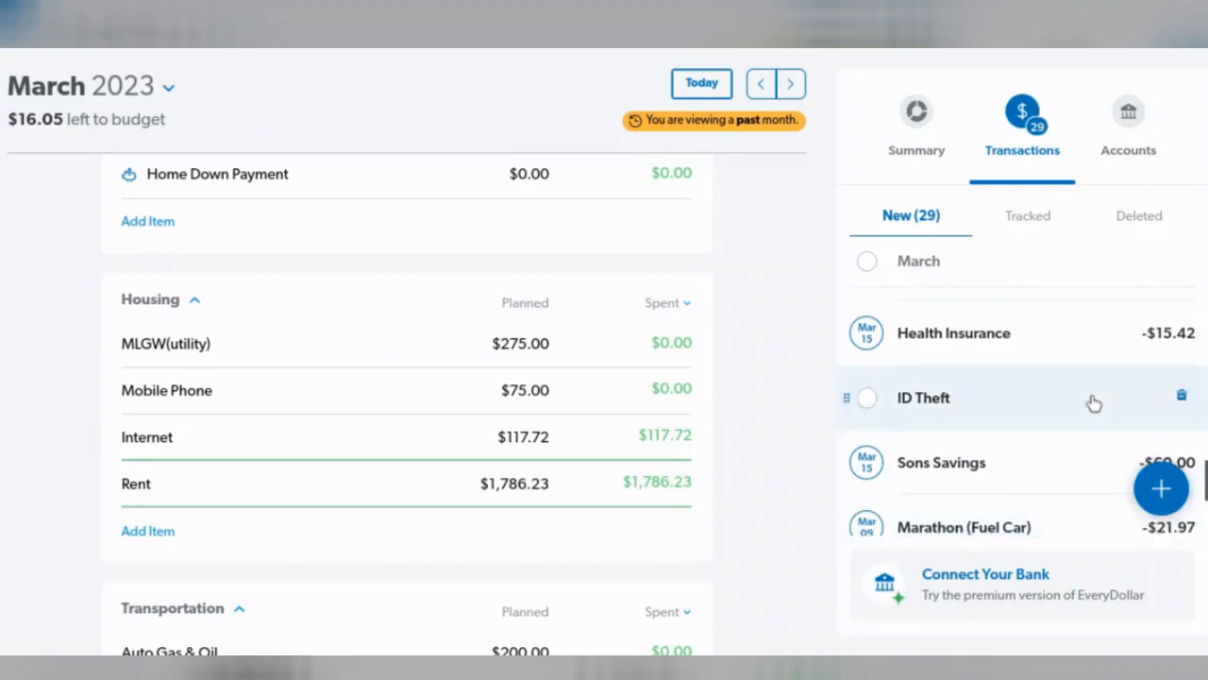
pyautogui.scroll(2, 1093, 404)
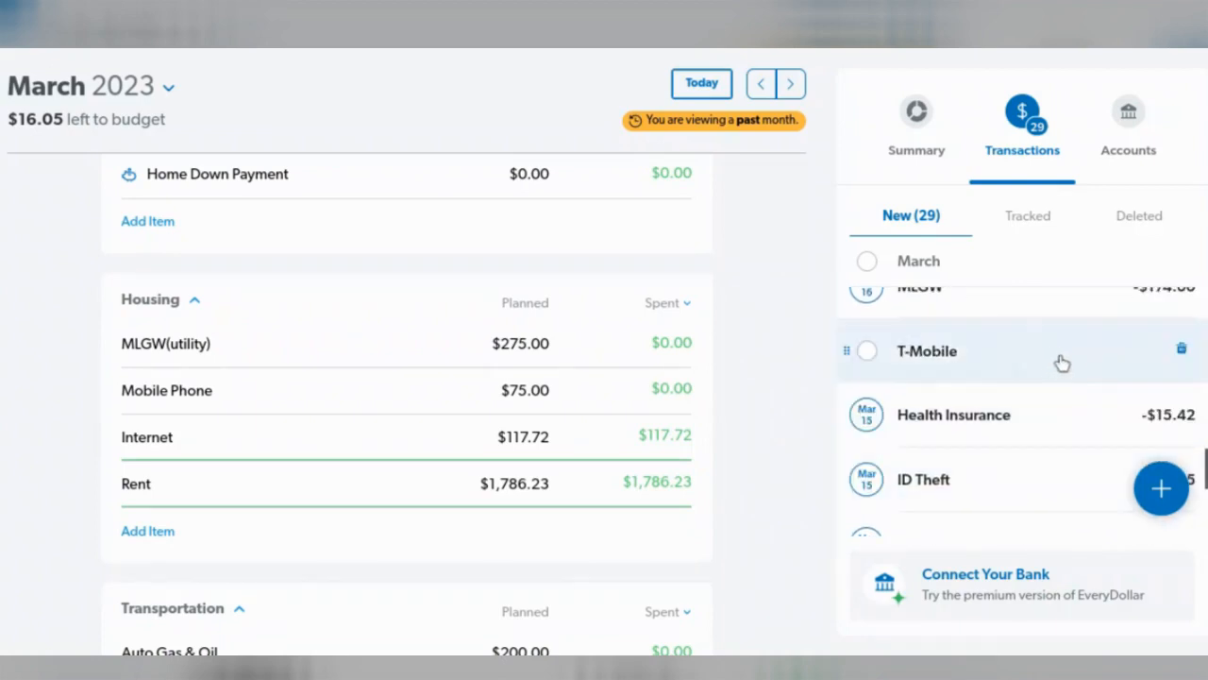
pyautogui.moveTo(1065, 368); pyautogui.dragTo(529, 389)
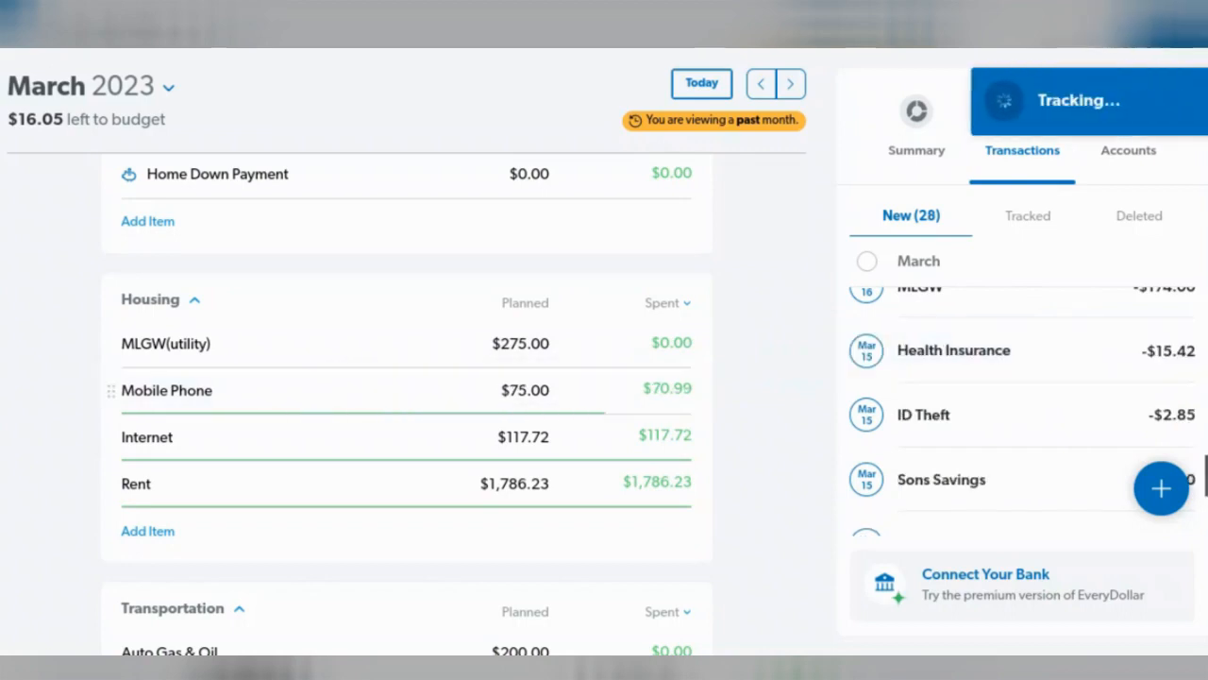
pyautogui.click(549, 392)
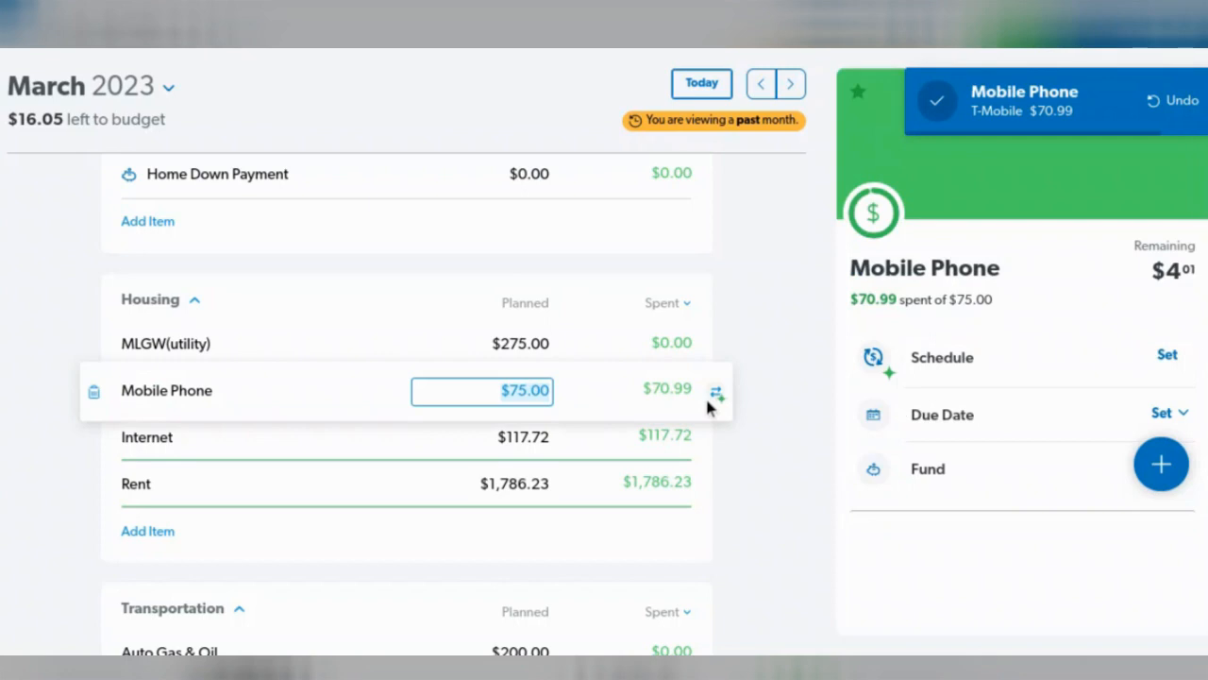
pyautogui.write('70.99')
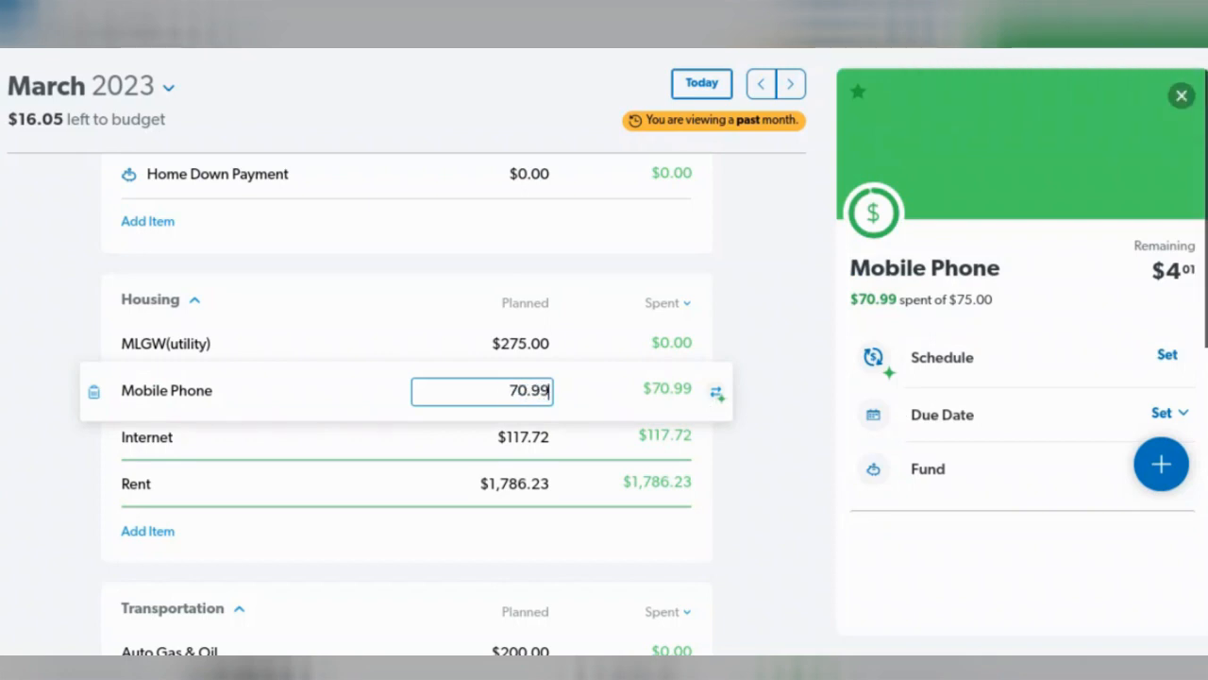
pyautogui.press('Tab')
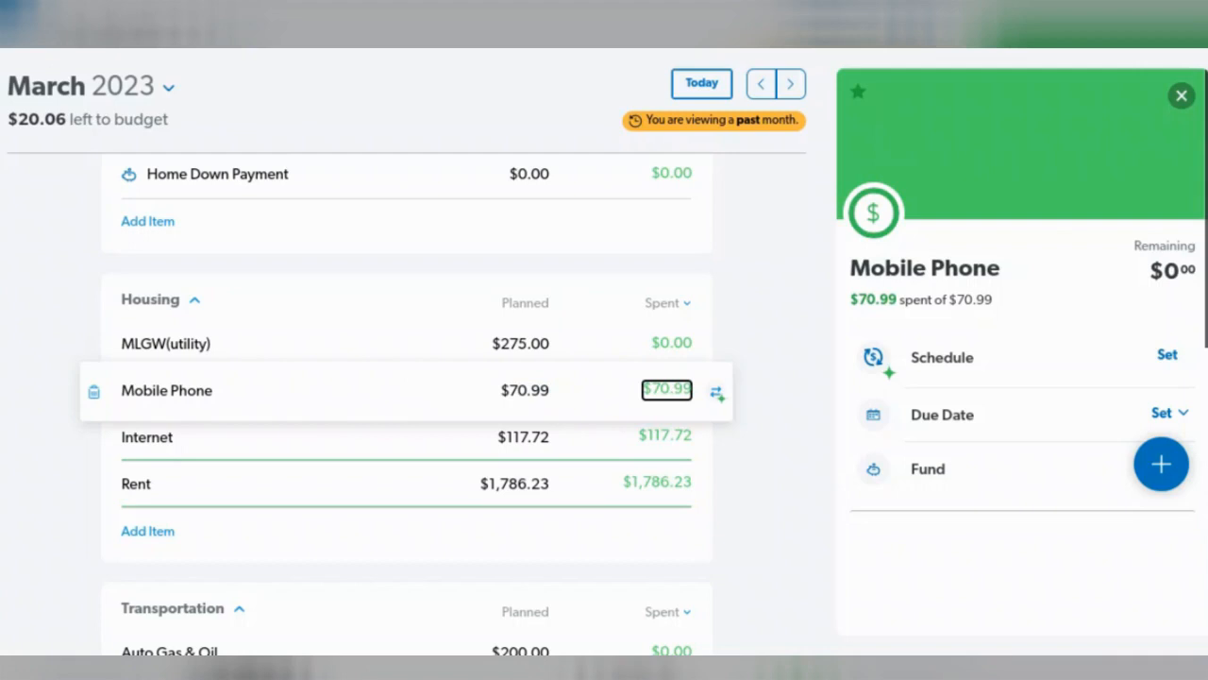
pyautogui.click(1181, 96)
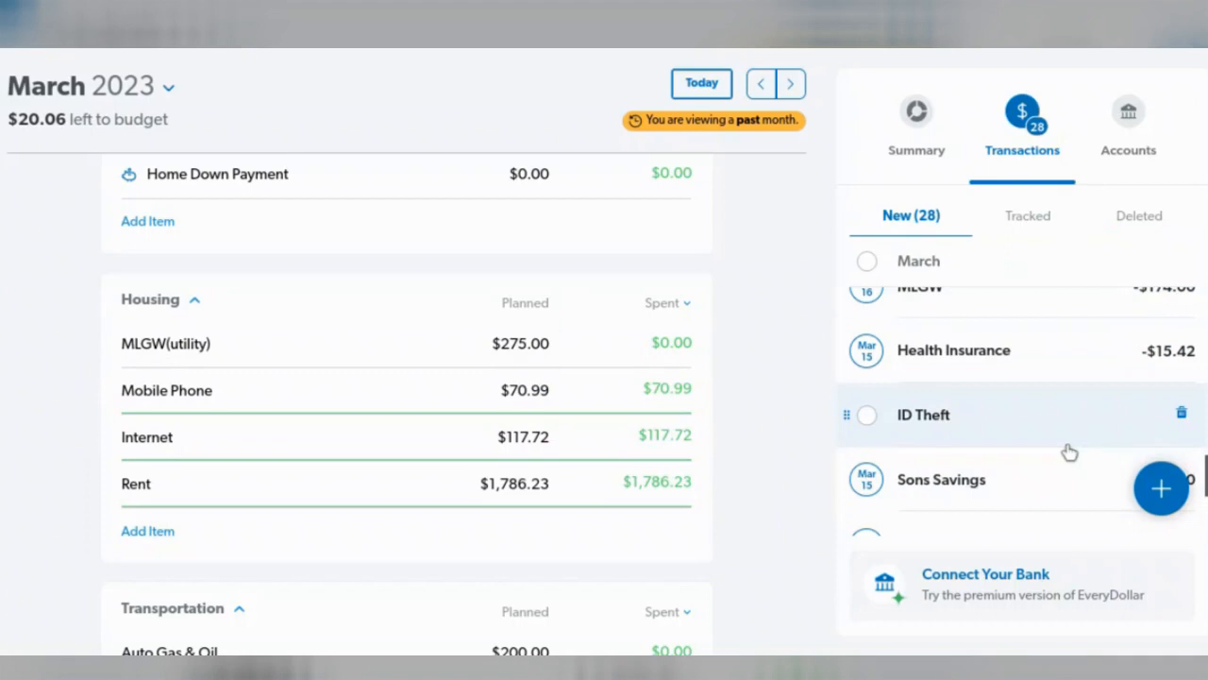
# Assign the March 16 MLGW transaction to the MLGW(utility) item and set that item's planned amount to $174.
pyautogui.scroll(1, 1069, 452)
pyautogui.scroll(3, 1069, 451)
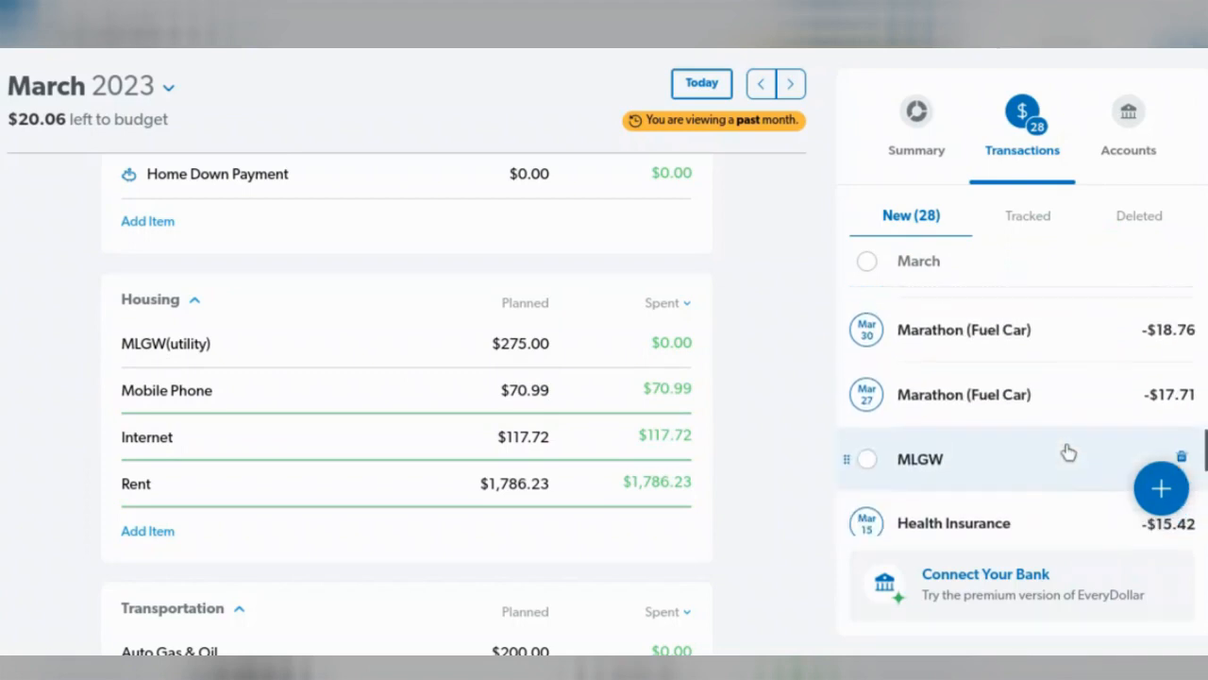
pyautogui.scroll(-1, 1068, 453)
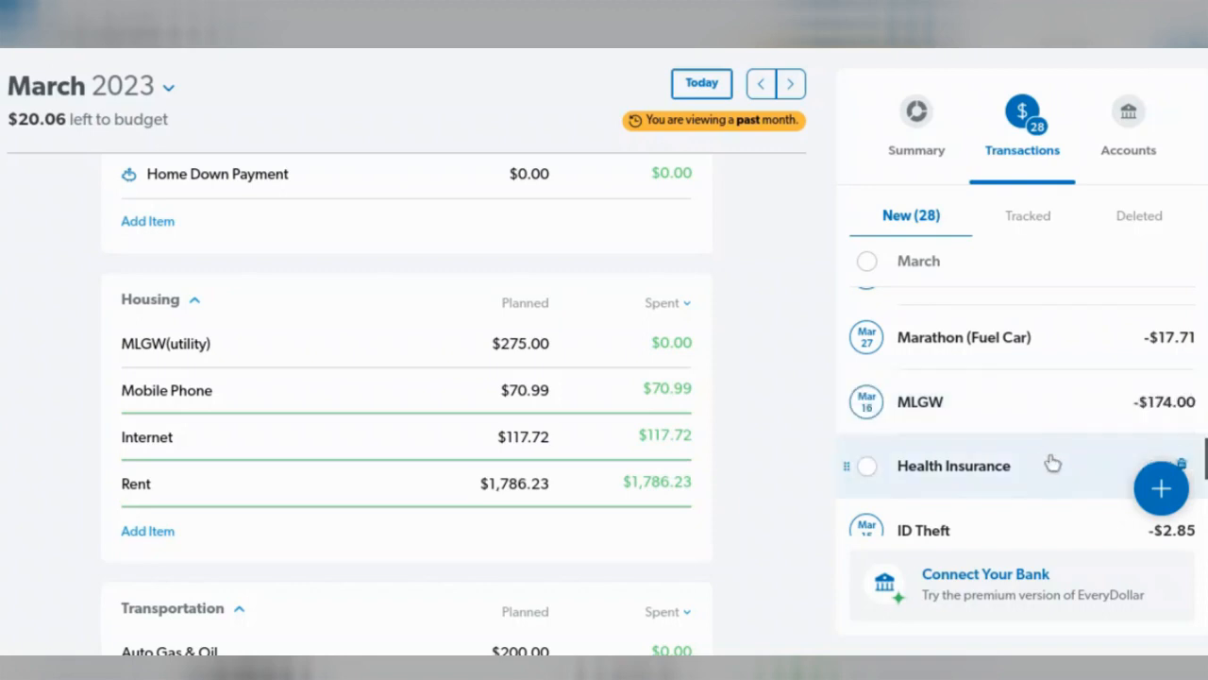
pyautogui.moveTo(1054, 424); pyautogui.dragTo(588, 356)
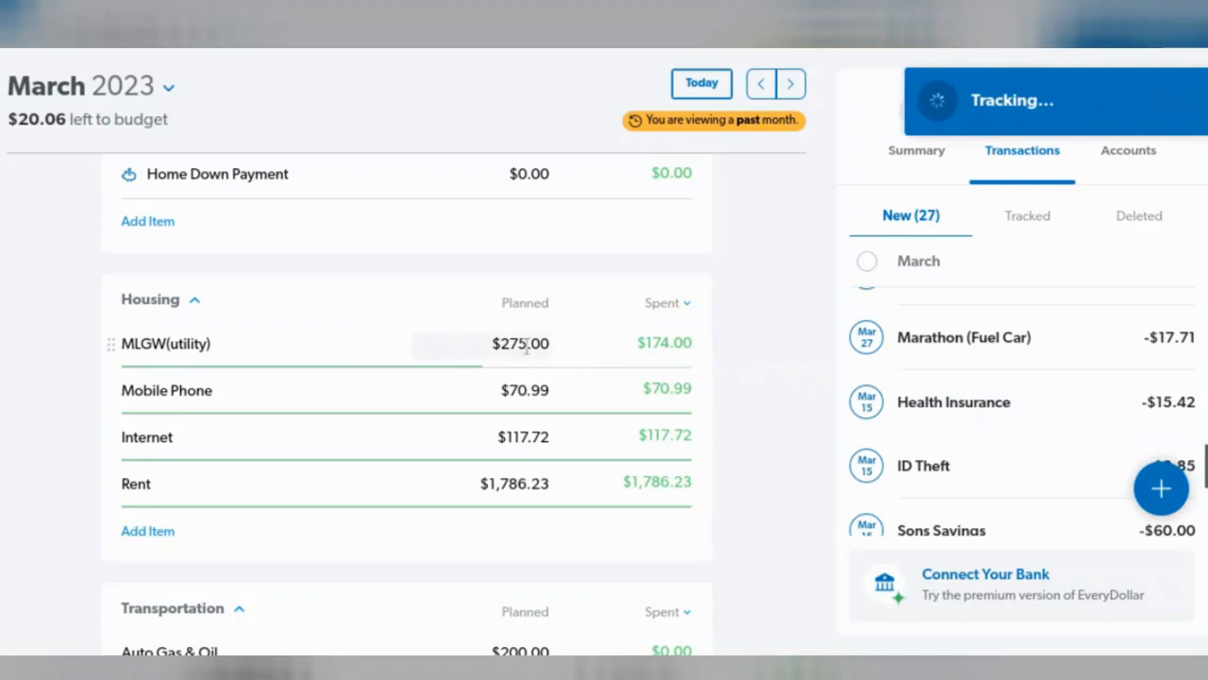
pyautogui.click(569, 343)
pyautogui.write('1')
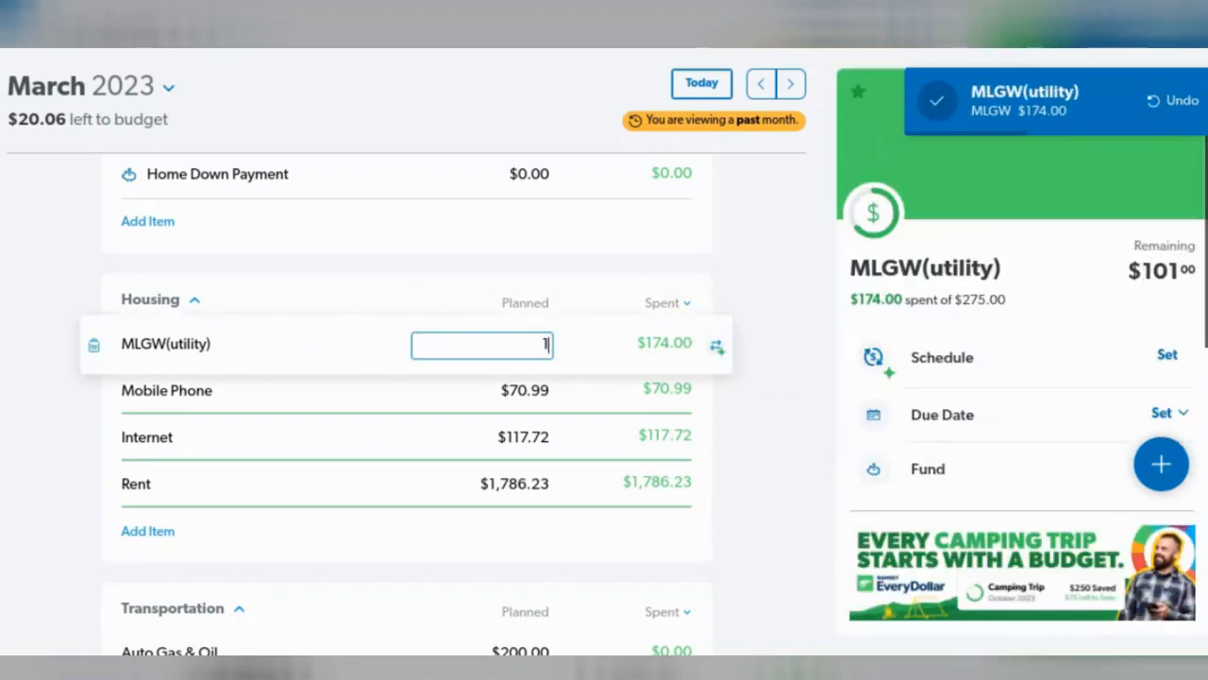
pyautogui.write('74')
pyautogui.press('Tab')
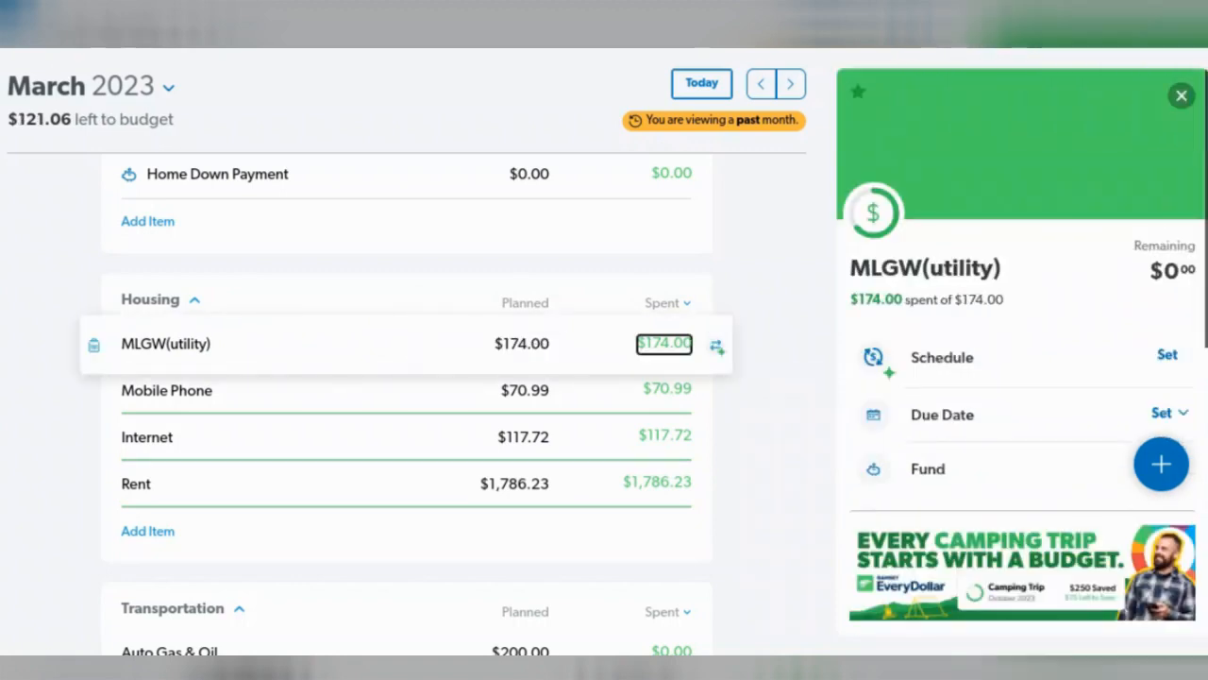
pyautogui.click(1181, 95)
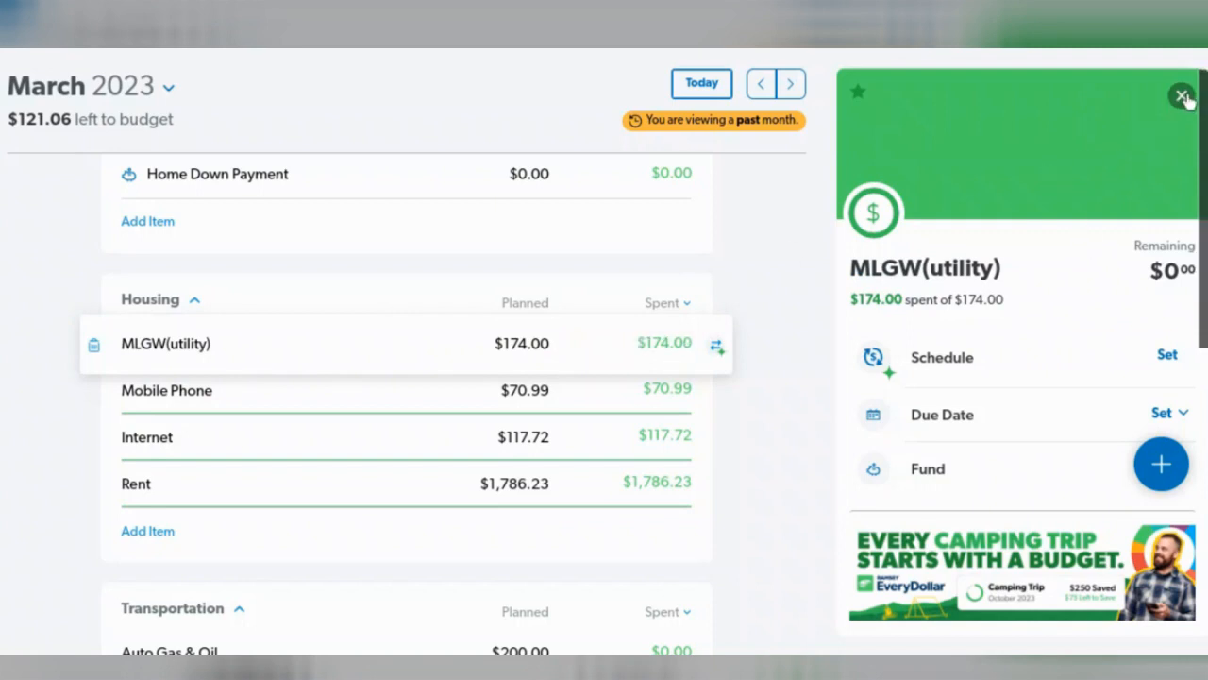
# Assign the March 2 and March 9 Marathon (Fuel Car) transactions to the Auto Gas & Oil item.
pyautogui.scroll(-1, 741, 403)
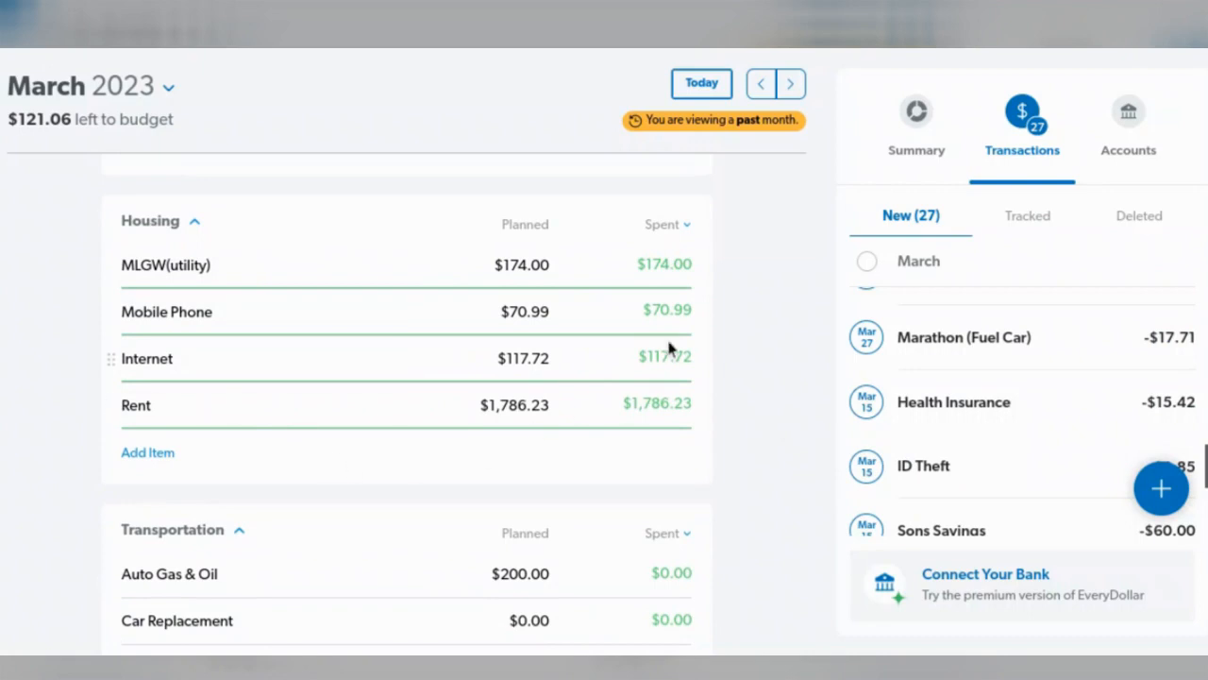
pyautogui.scroll(-1, 1074, 391)
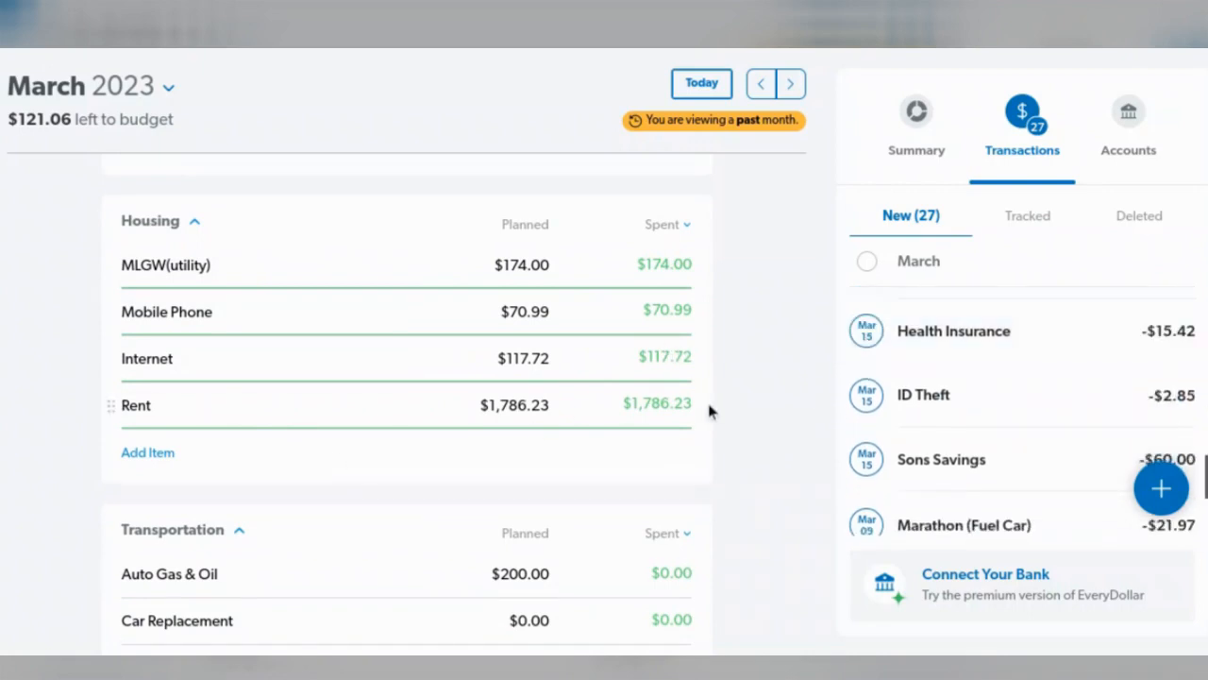
pyautogui.scroll(-2, 709, 410)
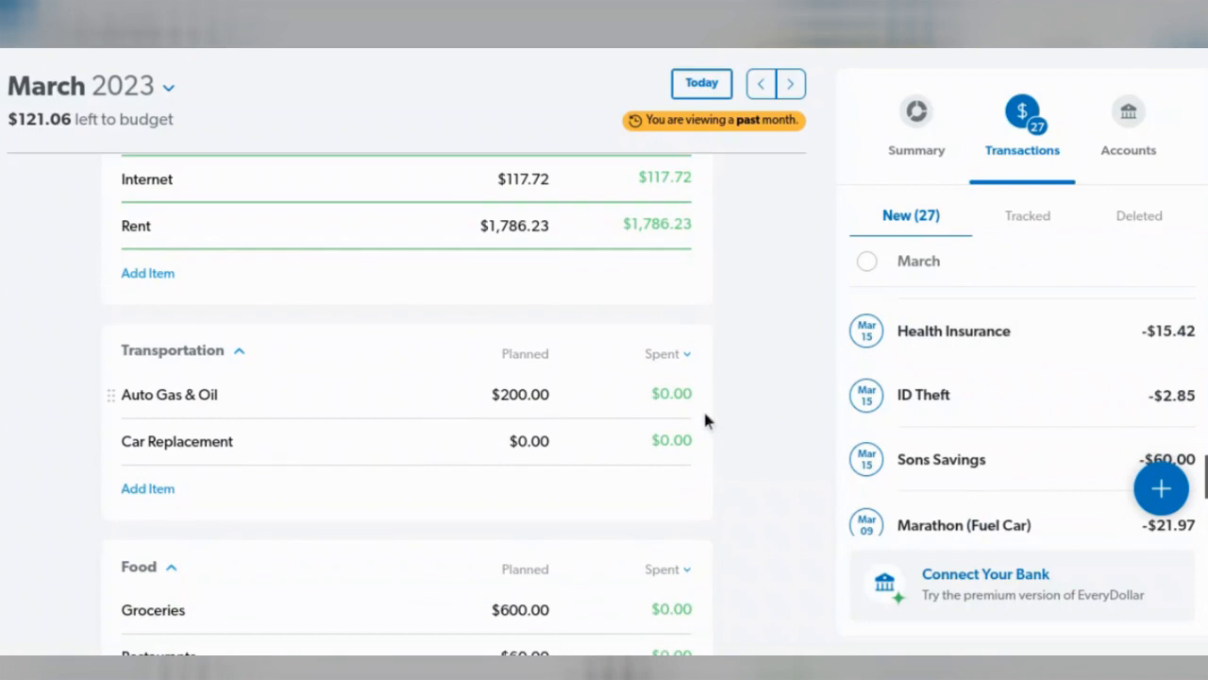
pyautogui.scroll(-2, 944, 401)
pyautogui.scroll(-3, 950, 401)
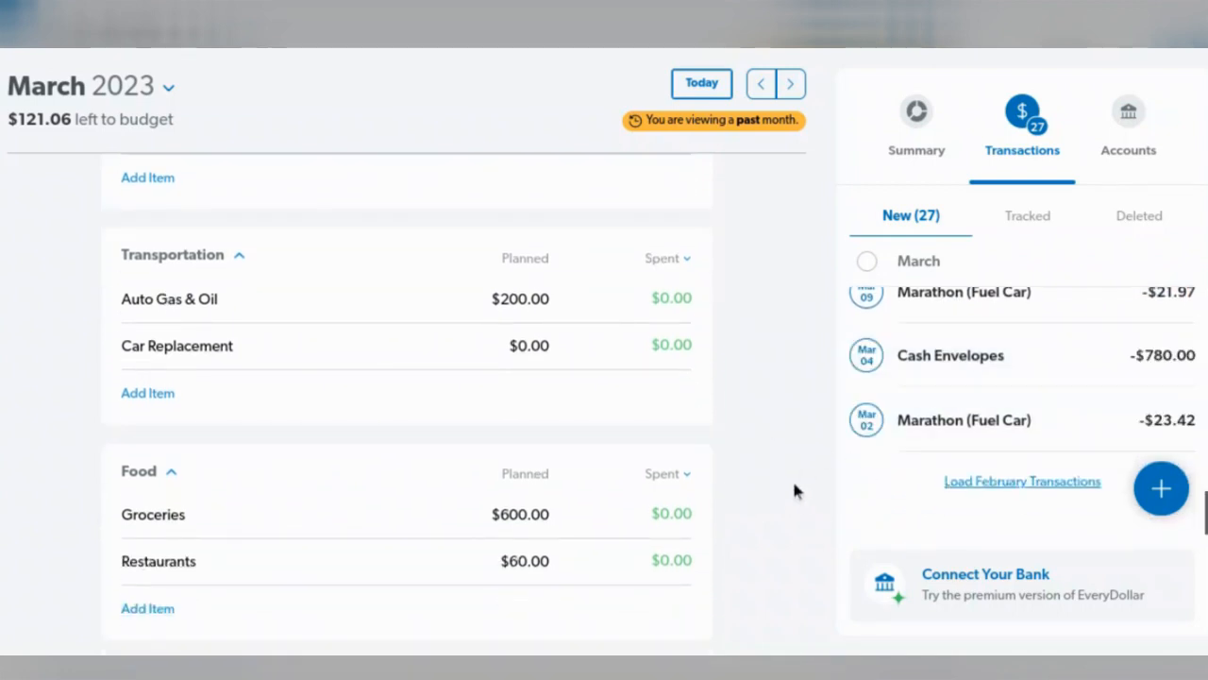
pyautogui.moveTo(965, 431); pyautogui.dragTo(559, 297)
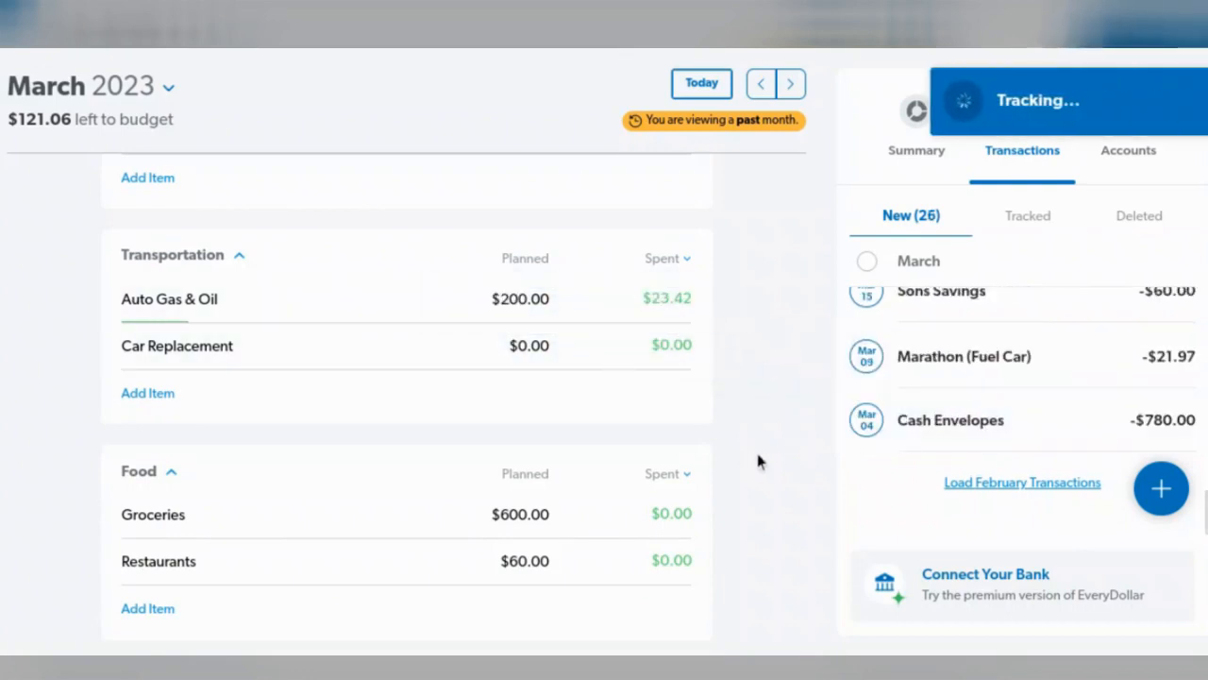
pyautogui.moveTo(976, 377); pyautogui.dragTo(450, 307)
# Assign the remaining two Marathon (Fuel Car) transactions, including the March 27 one for $17.71, to the Auto Gas & Oil item.
pyautogui.moveTo(918, 368); pyautogui.dragTo(735, 400)
pyautogui.scroll(3, 1074, 416)
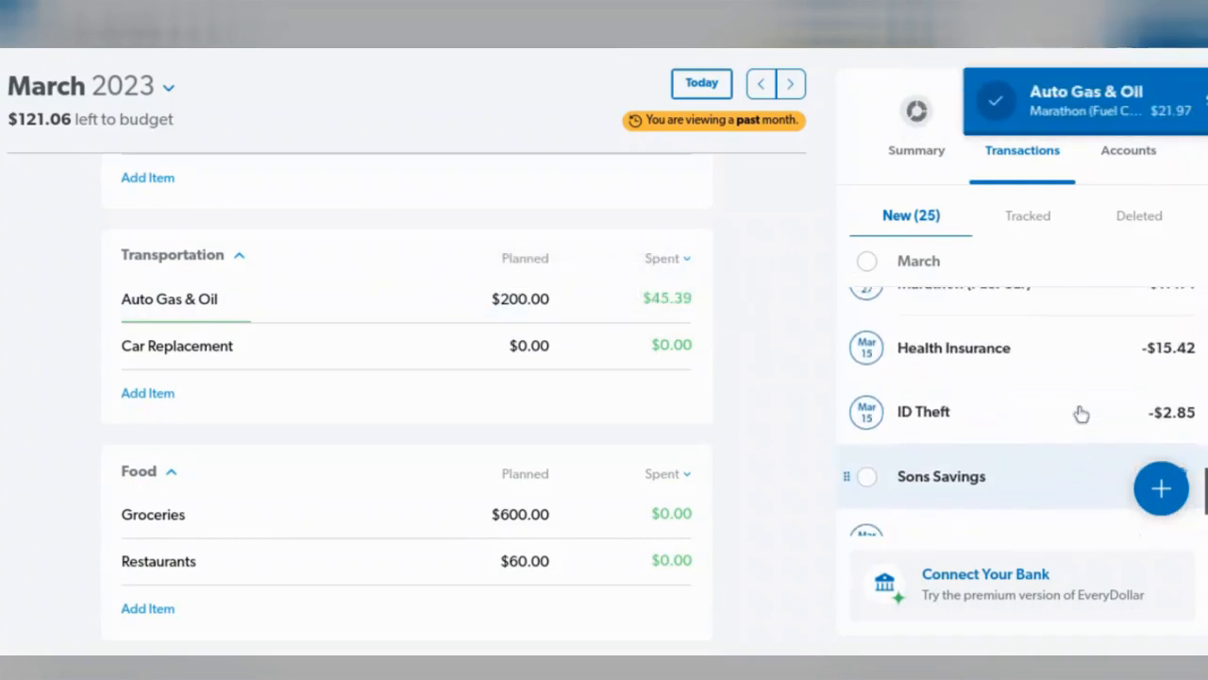
pyautogui.moveTo(990, 377); pyautogui.dragTo(563, 298)
pyautogui.scroll(1, 959, 390)
pyautogui.moveTo(944, 345); pyautogui.dragTo(524, 298)
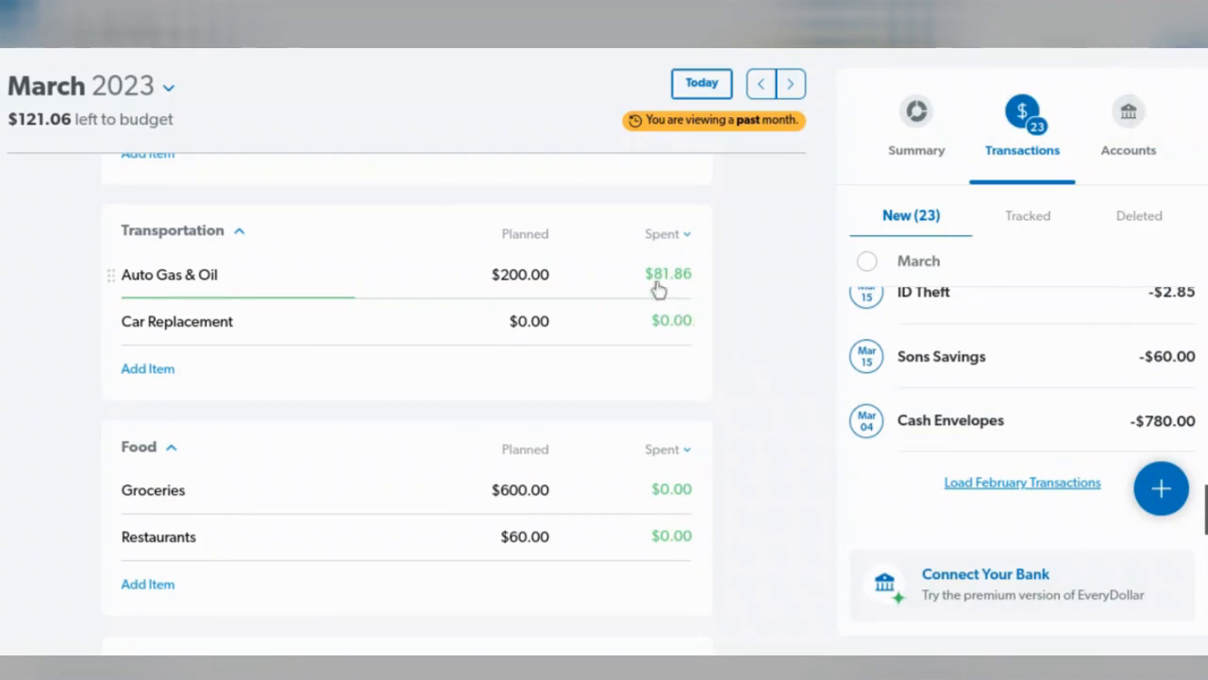
# Set the Auto Gas & Oil item's planned amount to $81.86 and close its details.
pyautogui.click(521, 270)
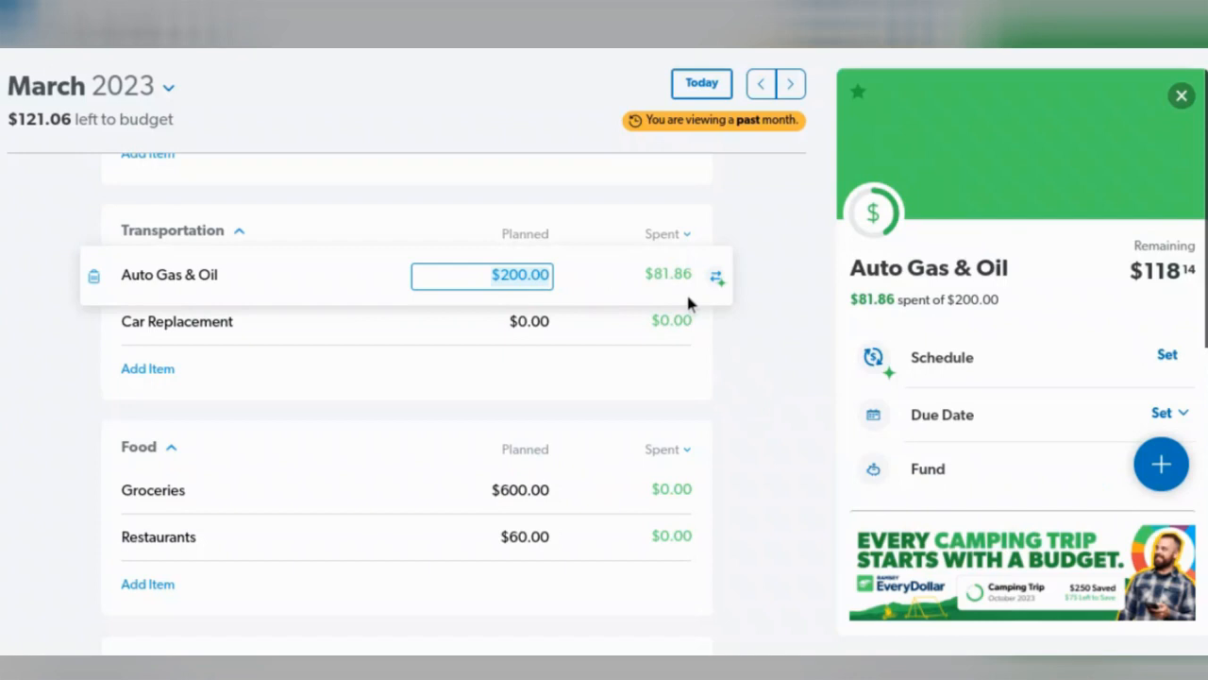
pyautogui.write('81')
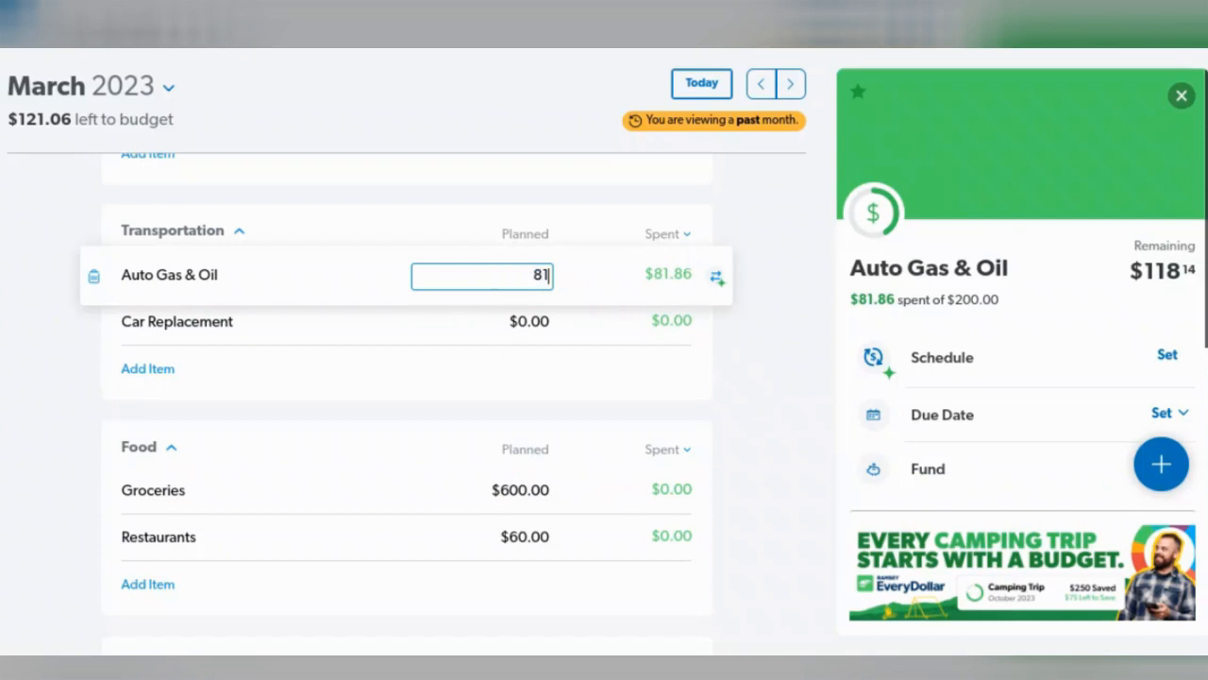
pyautogui.write('.86')
pyautogui.press('Tab')
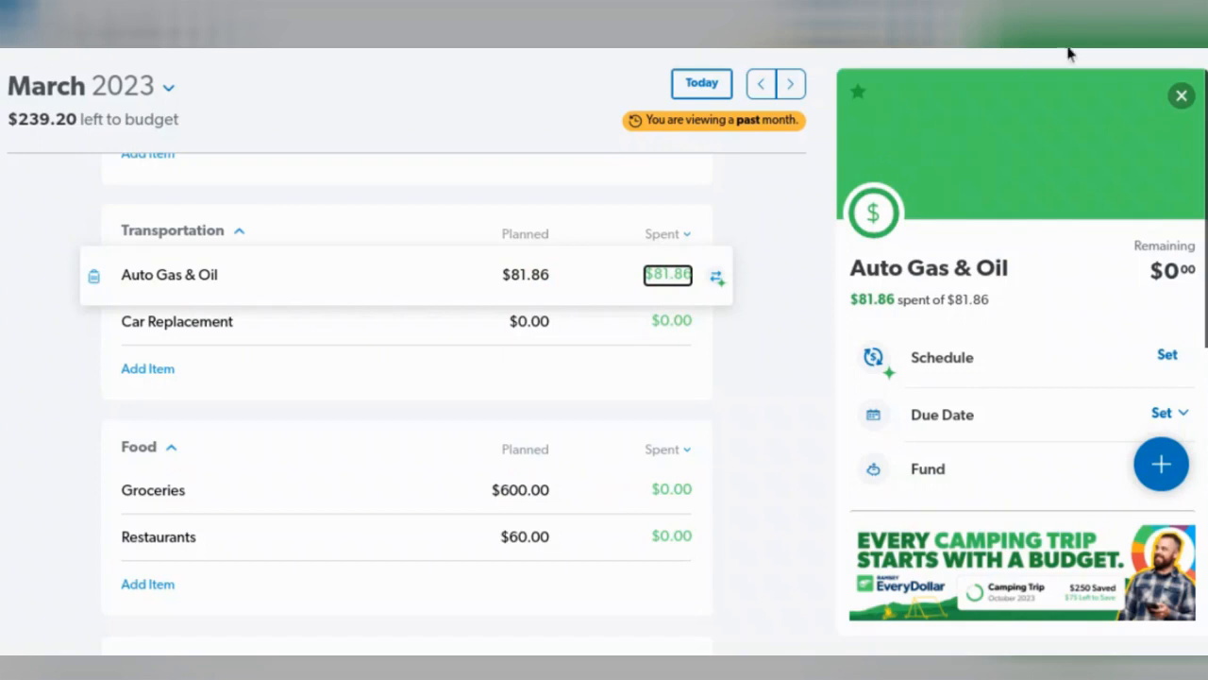
pyautogui.click(1181, 95)
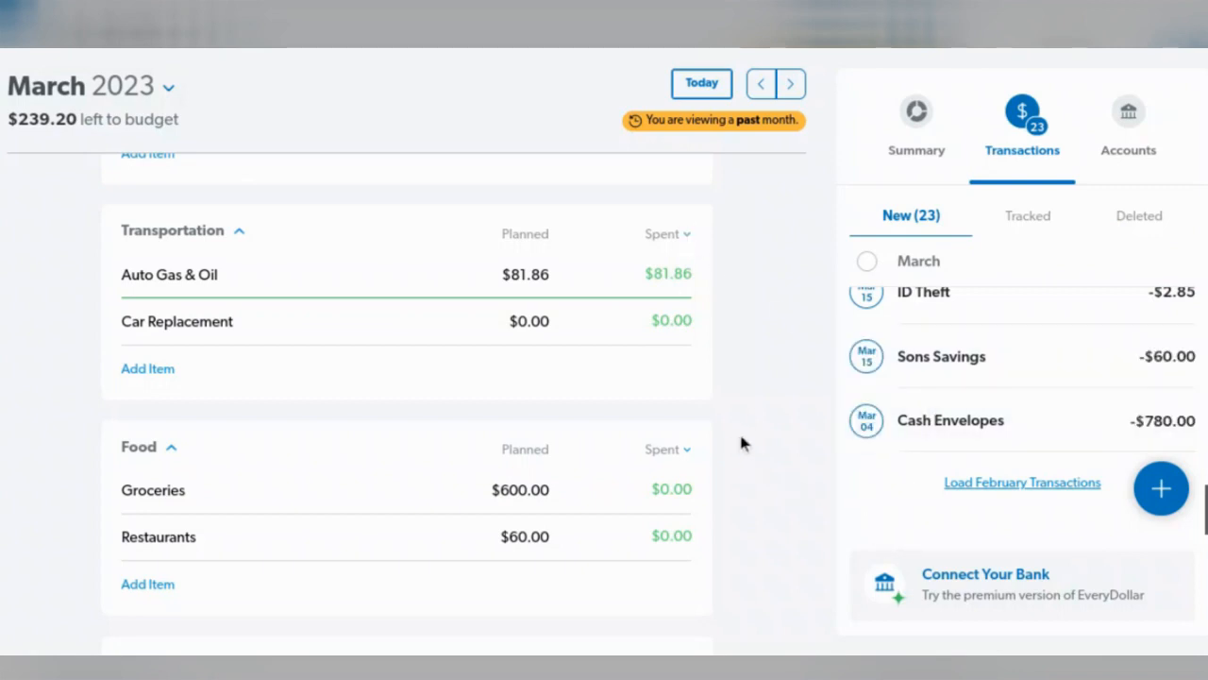
# Open the March 4 Cash Envelopes transaction for editing and choose Groceries as its budget item.
pyautogui.scroll(-3, 722, 430)
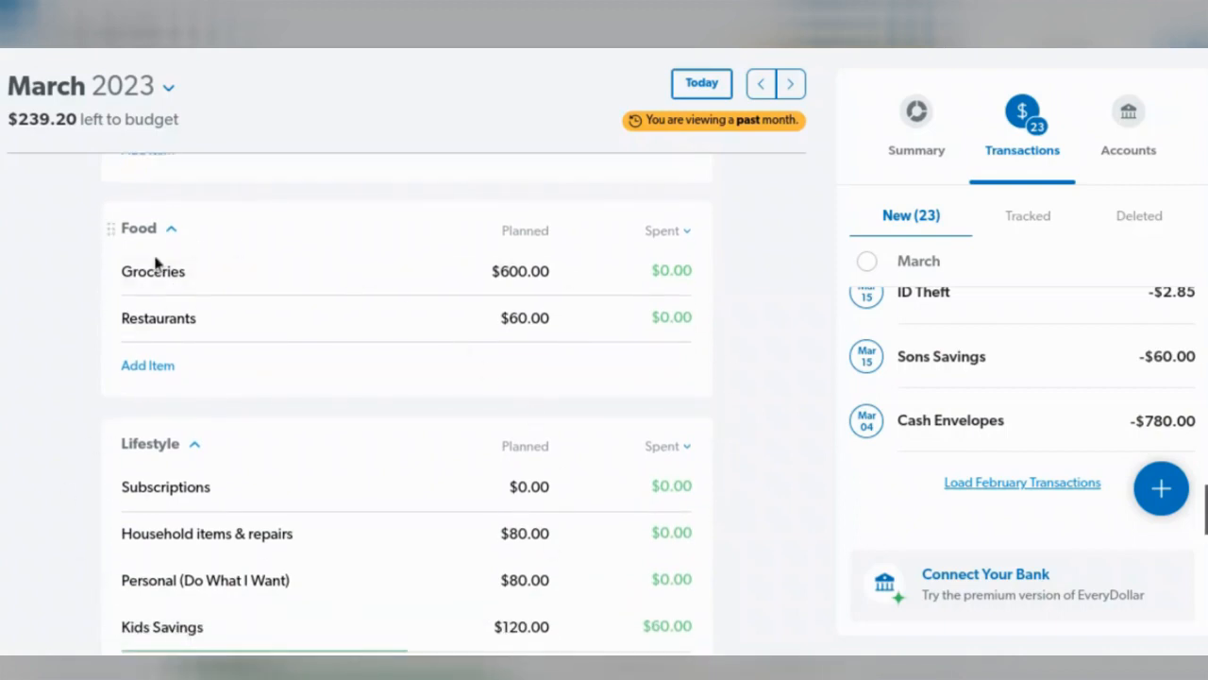
pyautogui.click(975, 430)
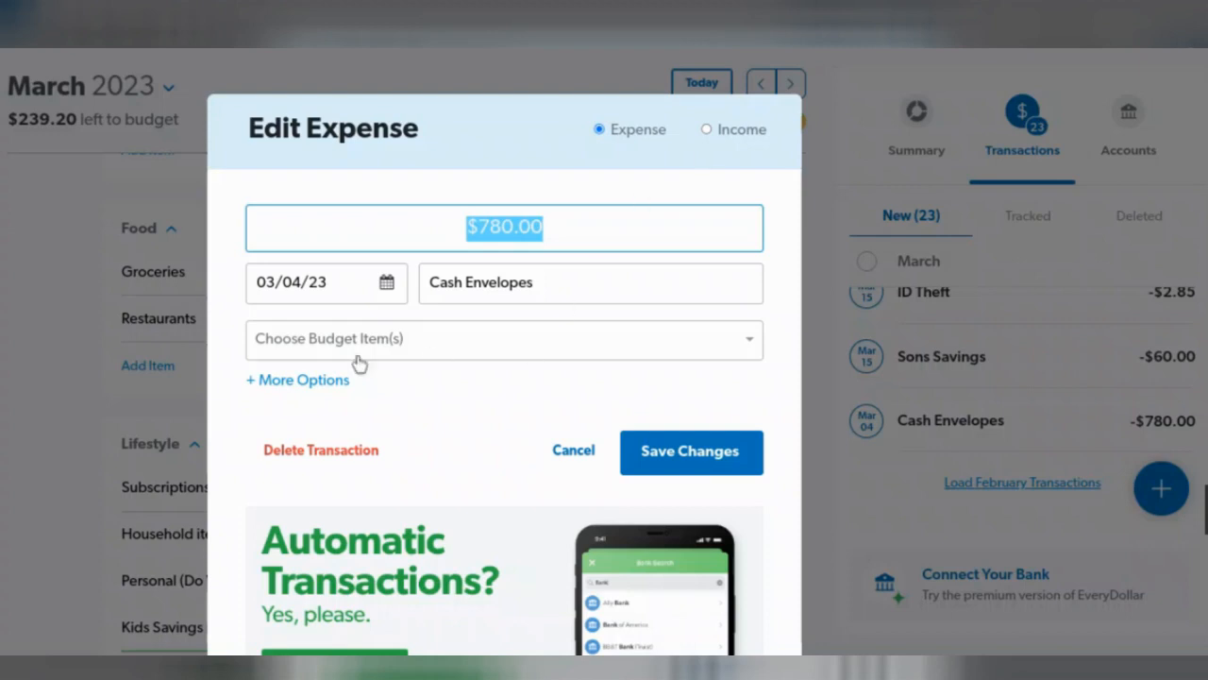
pyautogui.click(256, 387)
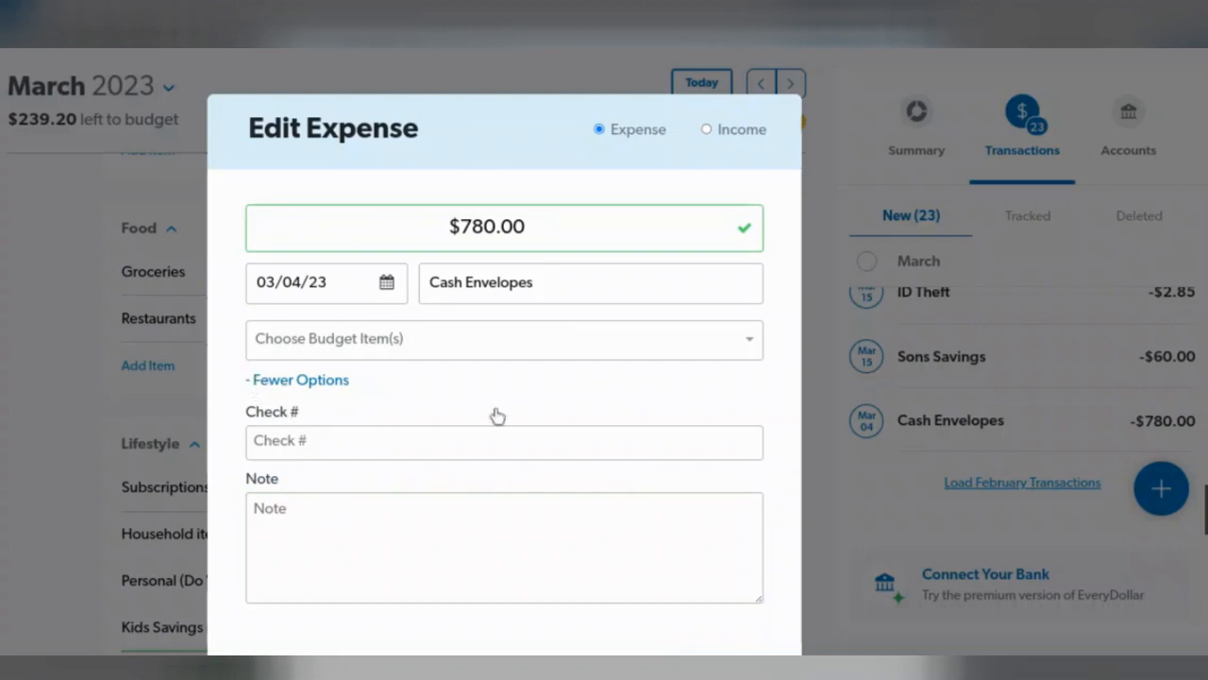
pyautogui.click(251, 381)
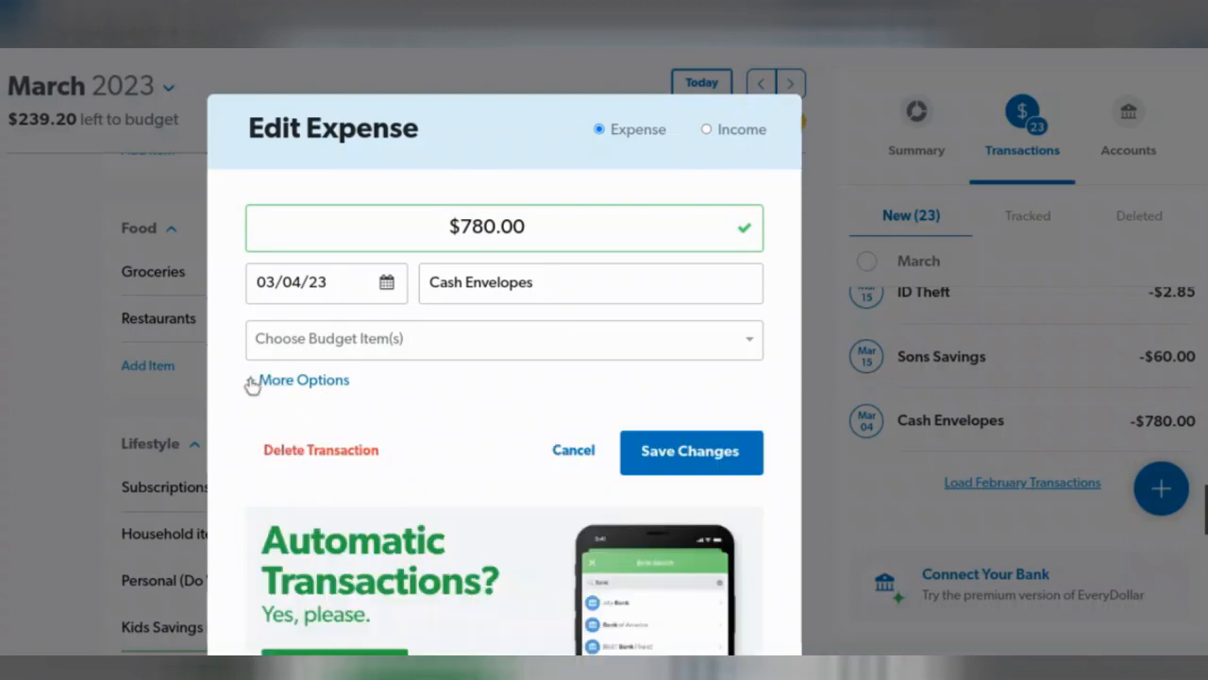
pyautogui.click(420, 344)
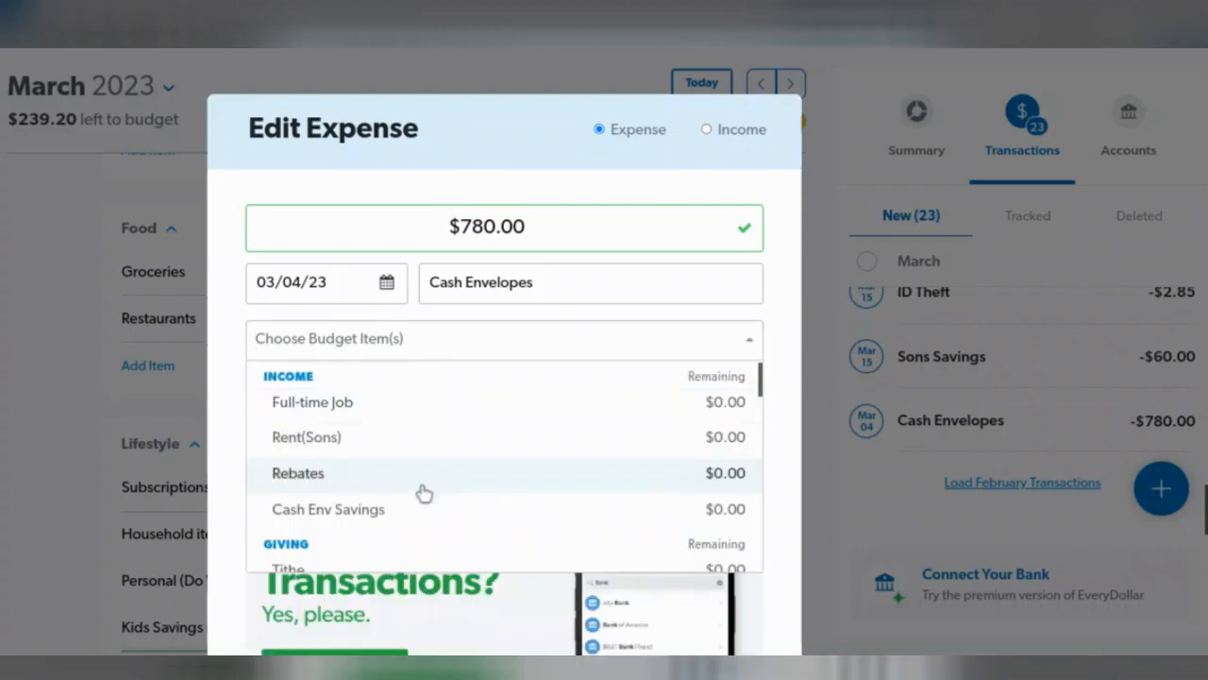
pyautogui.scroll(-5, 437, 467)
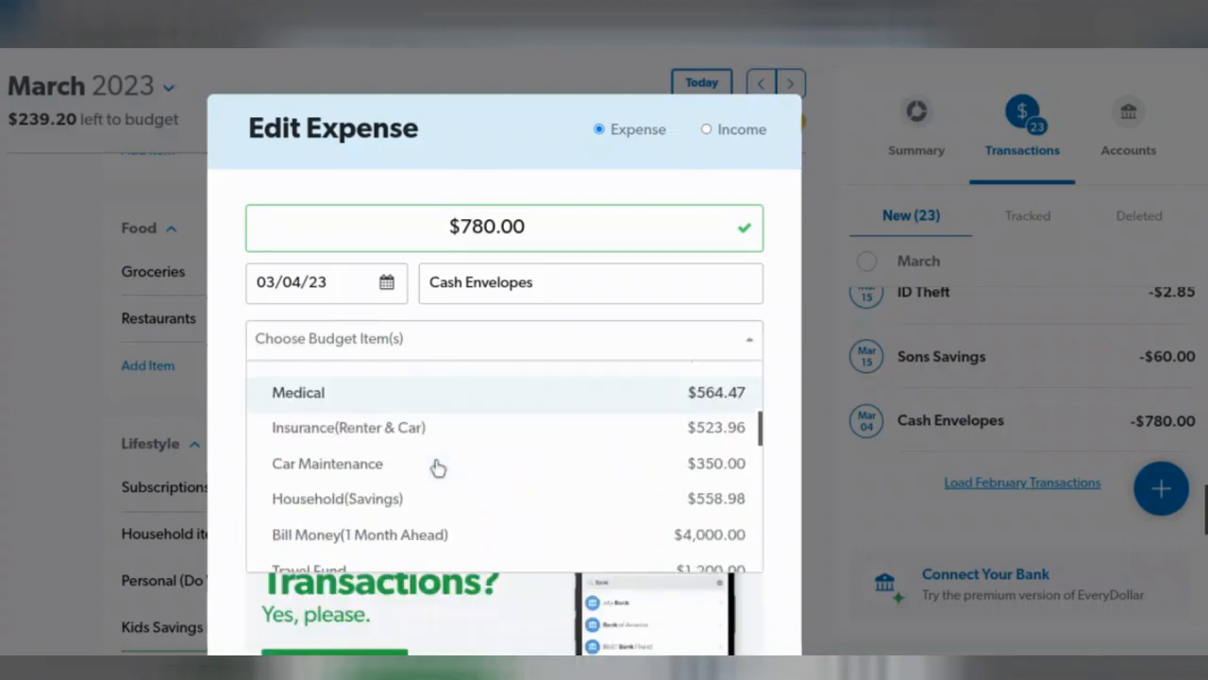
pyautogui.scroll(-5, 438, 466)
pyautogui.scroll(-4, 426, 466)
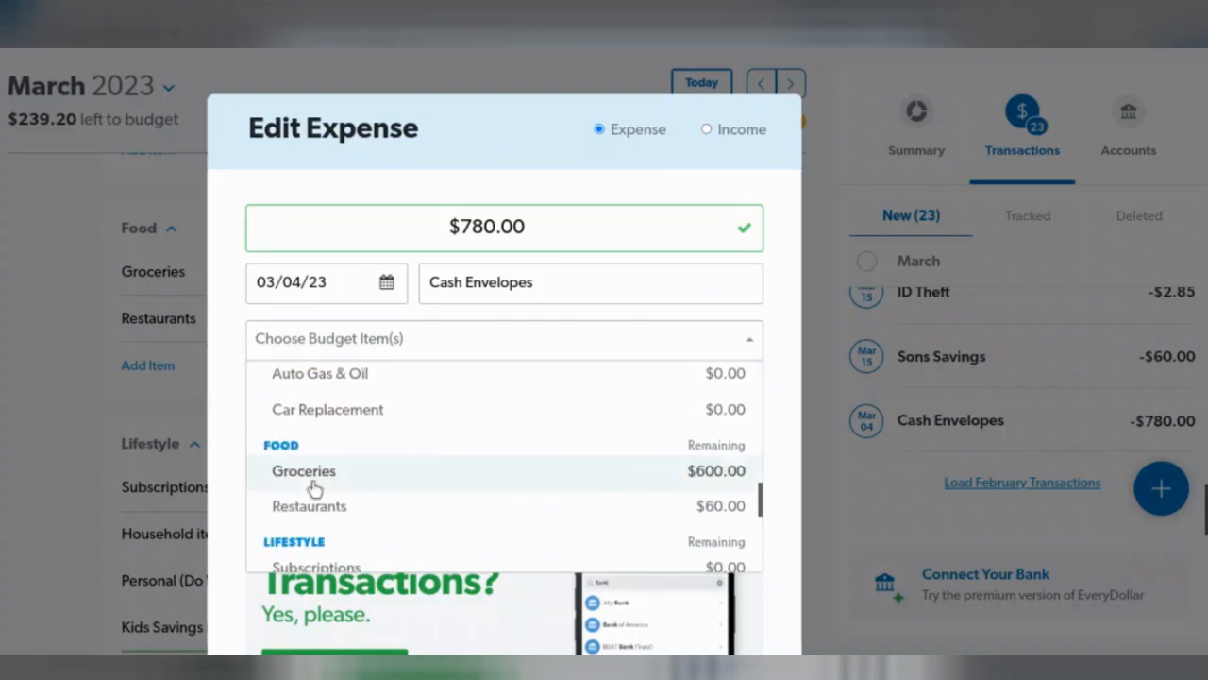
pyautogui.click(314, 488)
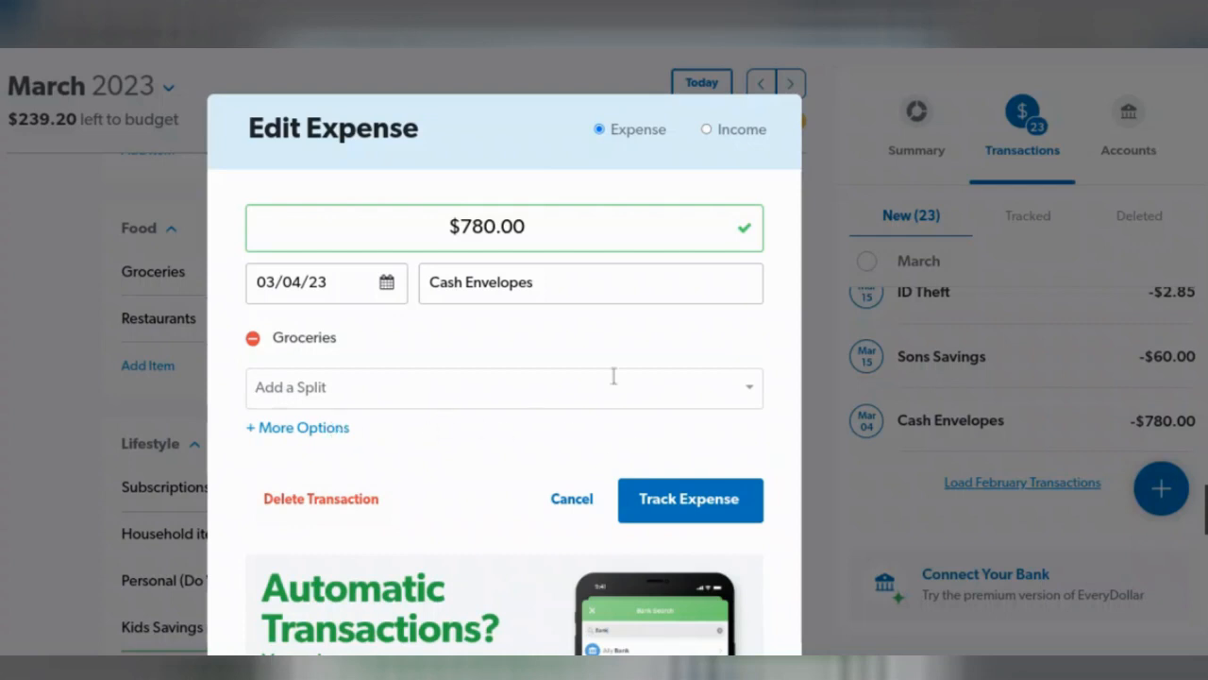
# Add Restaurants as a split of the Cash Envelopes expense.
pyautogui.click(750, 391)
pyautogui.scroll(-3, 424, 505)
pyautogui.scroll(-5, 422, 510)
pyautogui.scroll(-4, 430, 503)
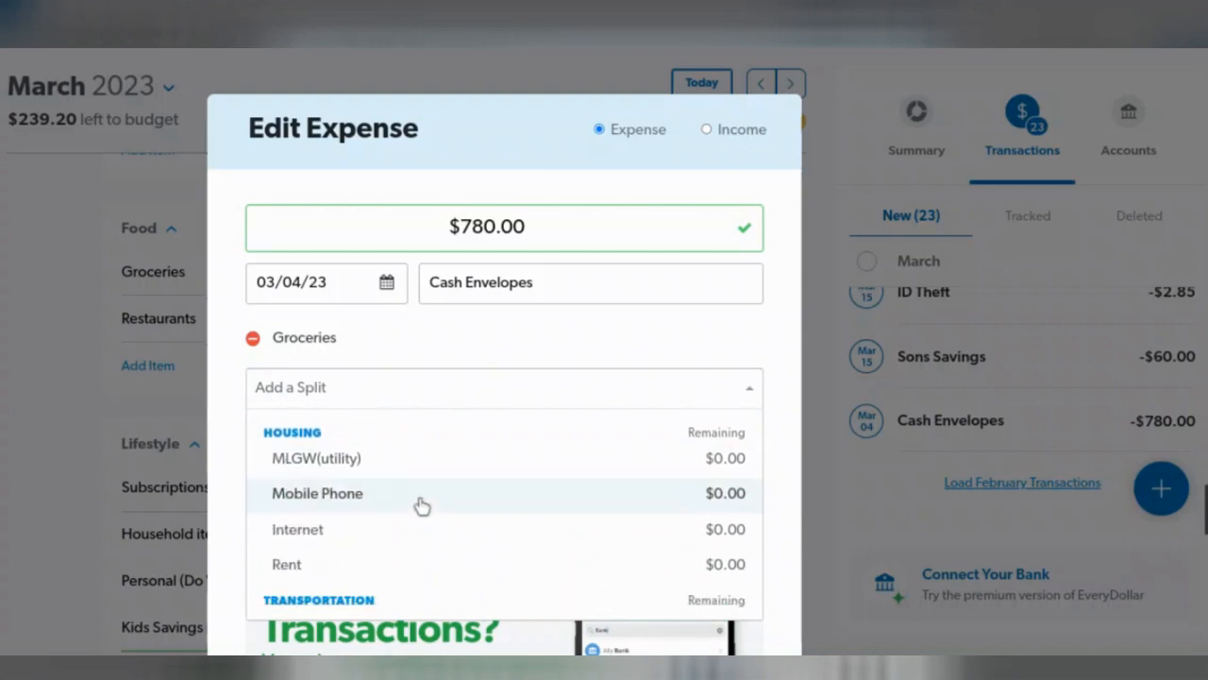
pyautogui.scroll(-5, 422, 507)
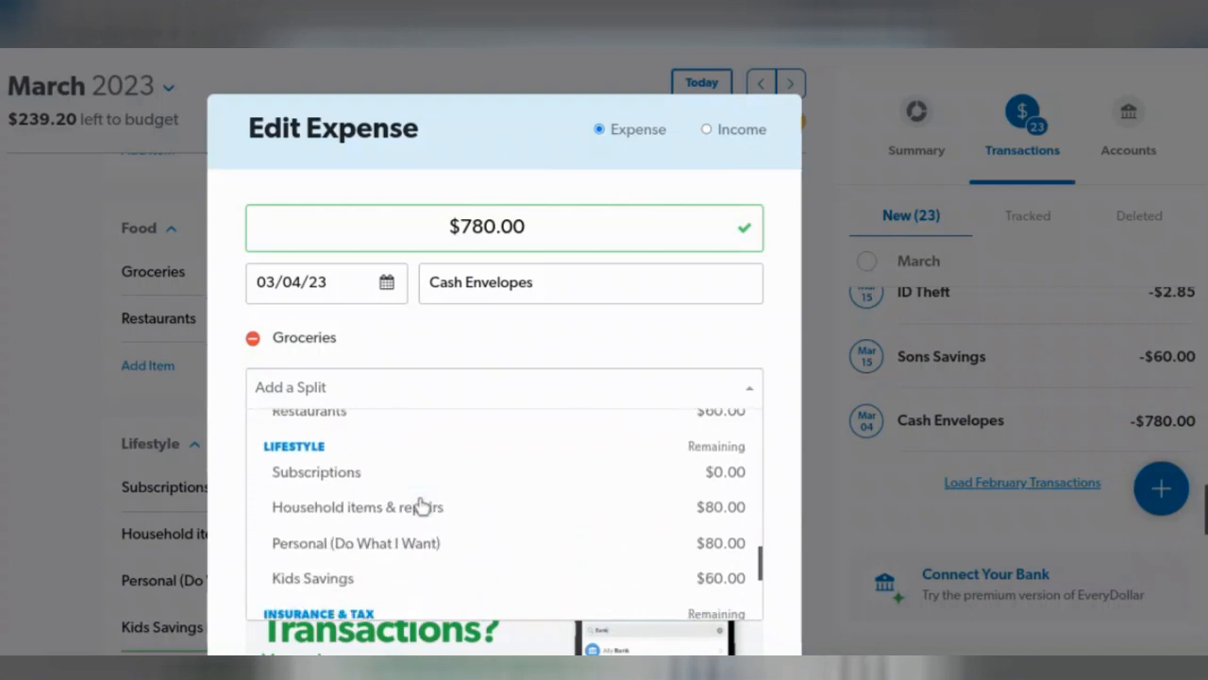
pyautogui.scroll(1, 401, 502)
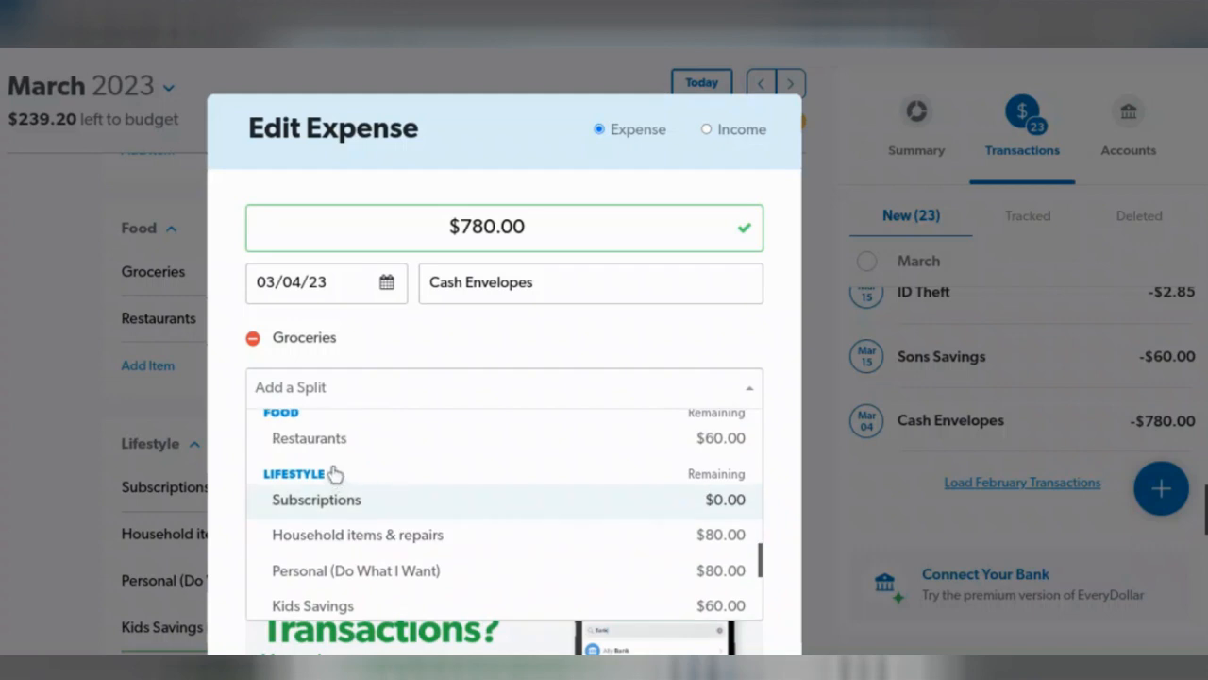
pyautogui.click(302, 445)
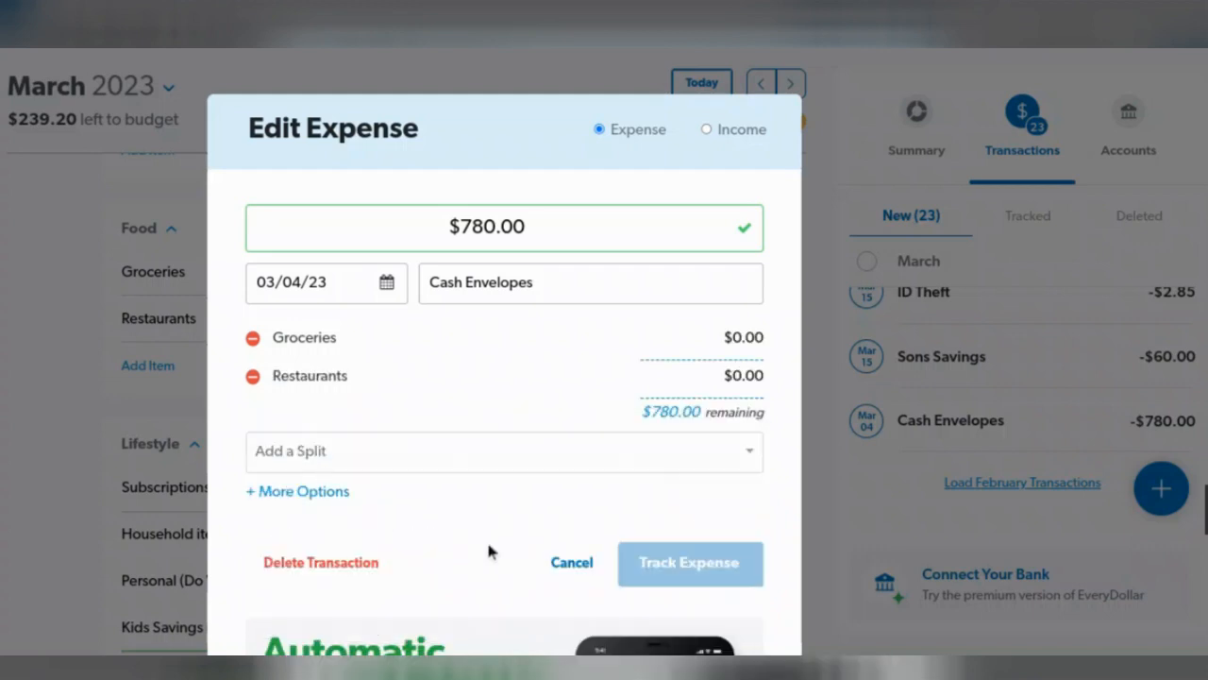
# Add Household items & repairs as another split of the Cash Envelopes expense.
pyautogui.click(751, 460)
pyautogui.scroll(-5, 461, 550)
pyautogui.scroll(-5, 463, 547)
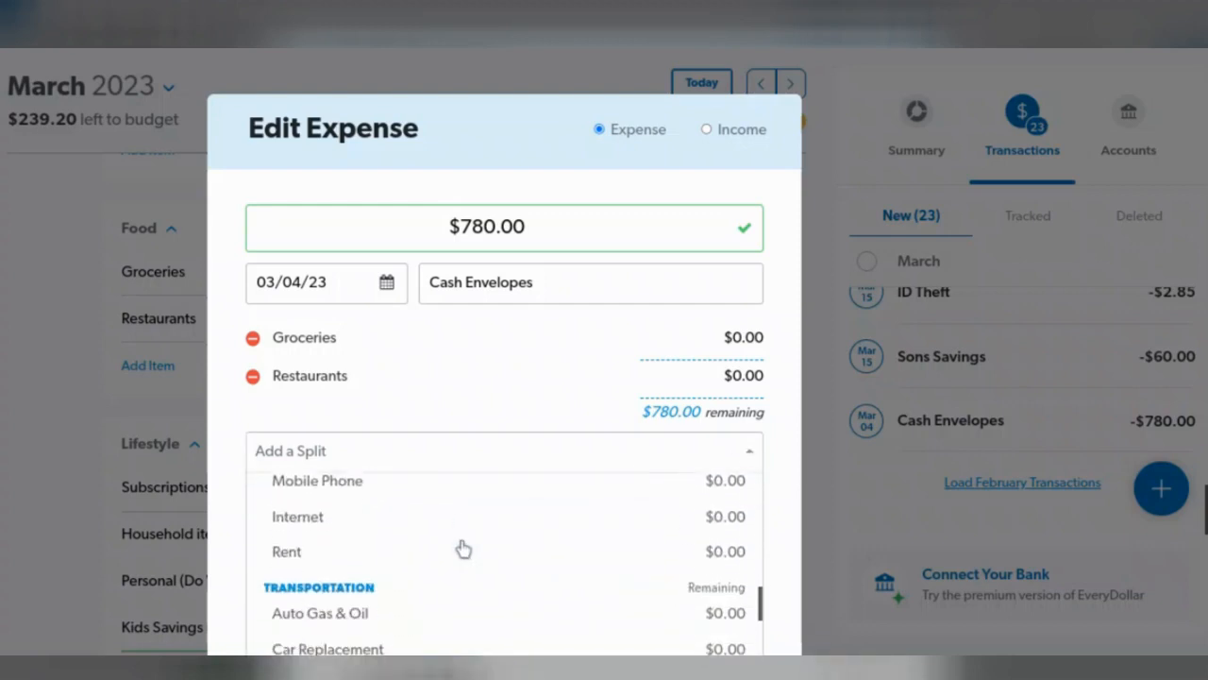
pyautogui.scroll(-1, 462, 547)
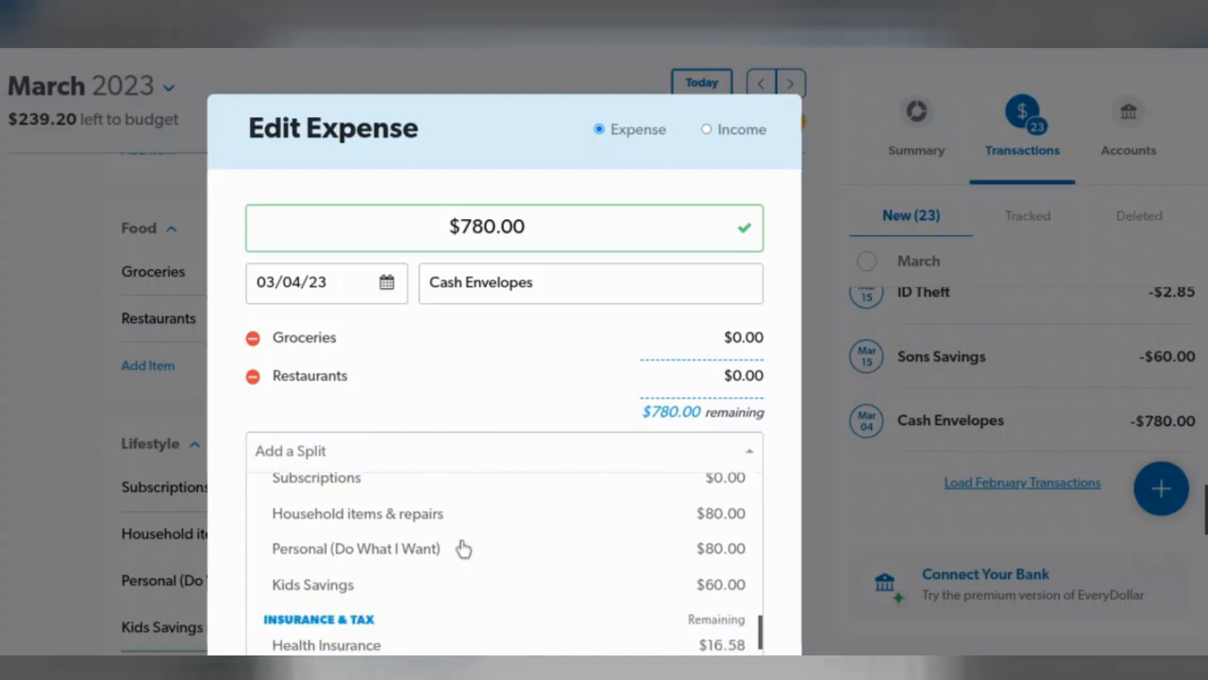
pyautogui.click(369, 511)
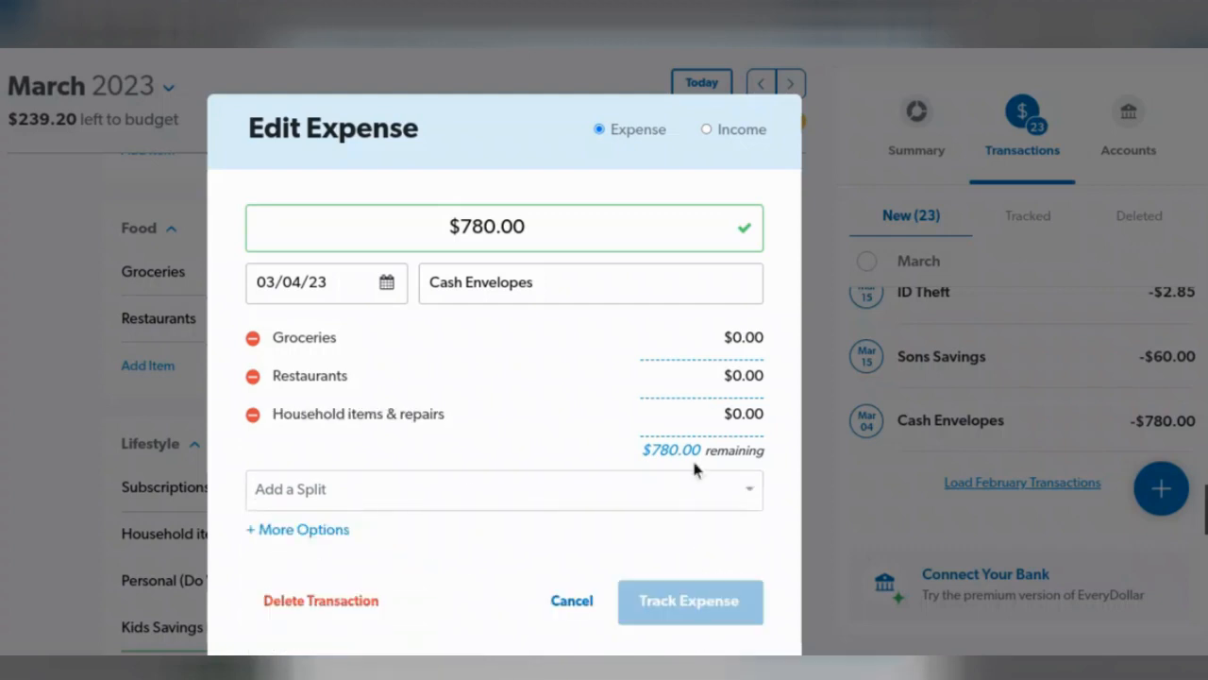
# Add Personal (Do What I Want) from the Lifestyle group as a split of the Cash Envelopes expense.
pyautogui.click(749, 491)
pyautogui.scroll(-6, 387, 578)
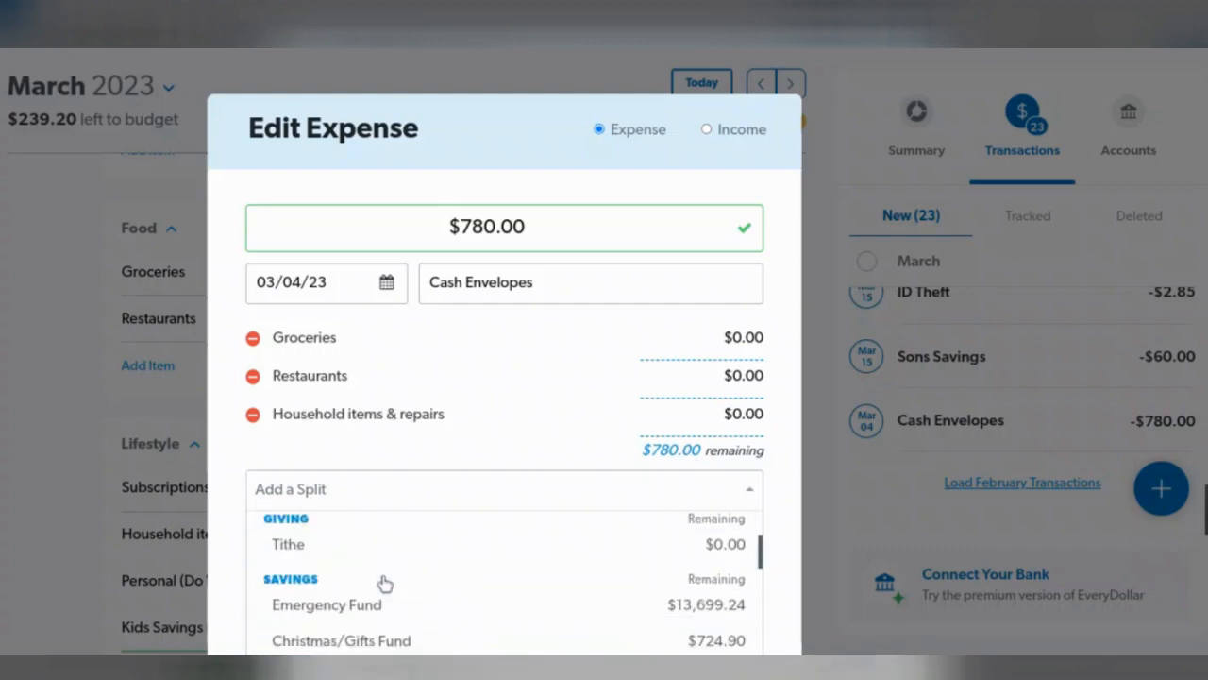
pyautogui.scroll(-3, 385, 582)
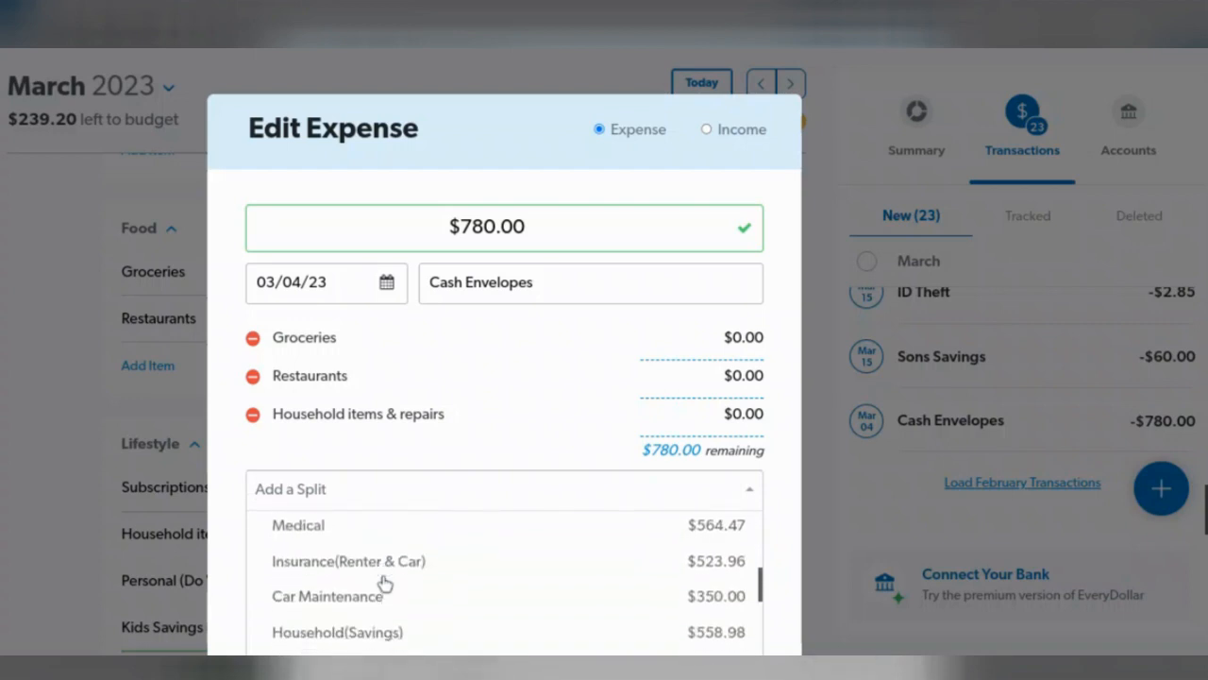
pyautogui.scroll(-5, 384, 582)
pyautogui.scroll(-5, 384, 582)
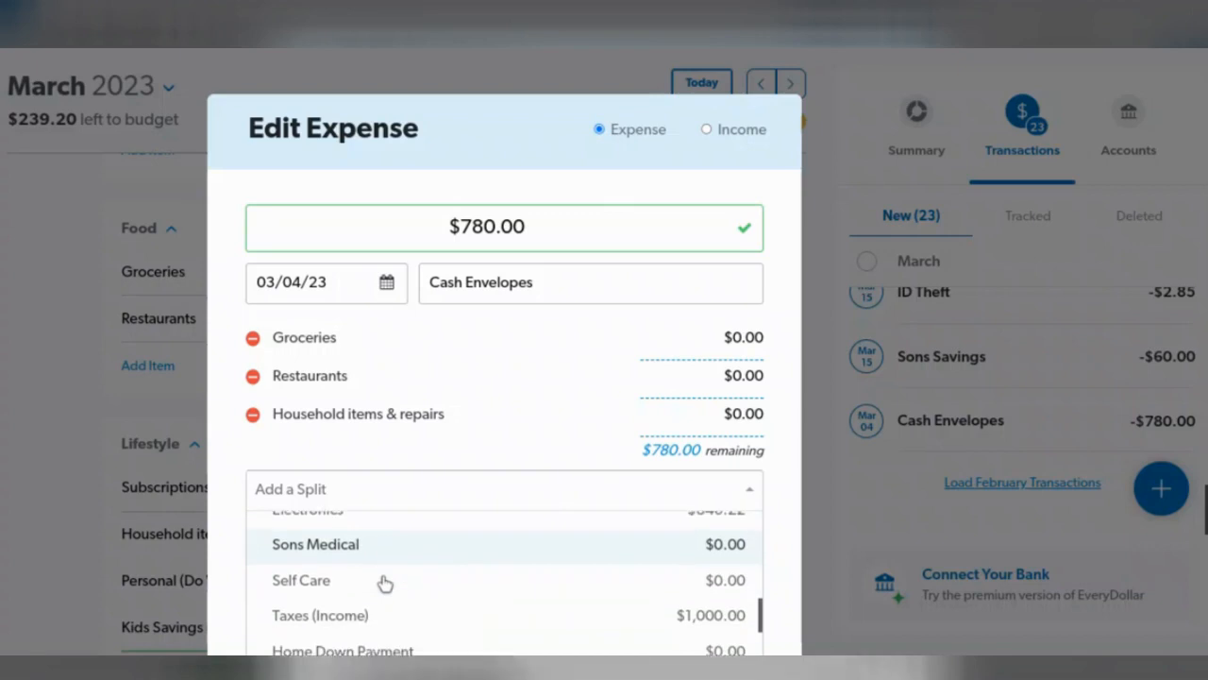
pyautogui.scroll(-6, 384, 582)
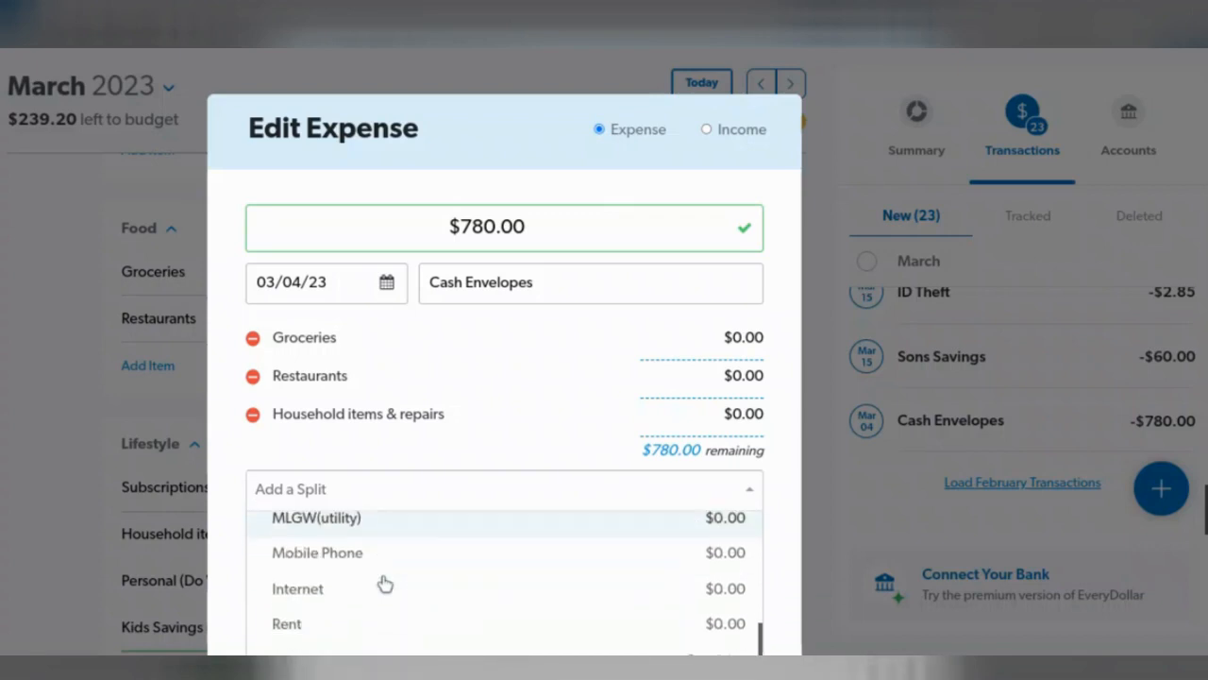
pyautogui.scroll(-5, 386, 581)
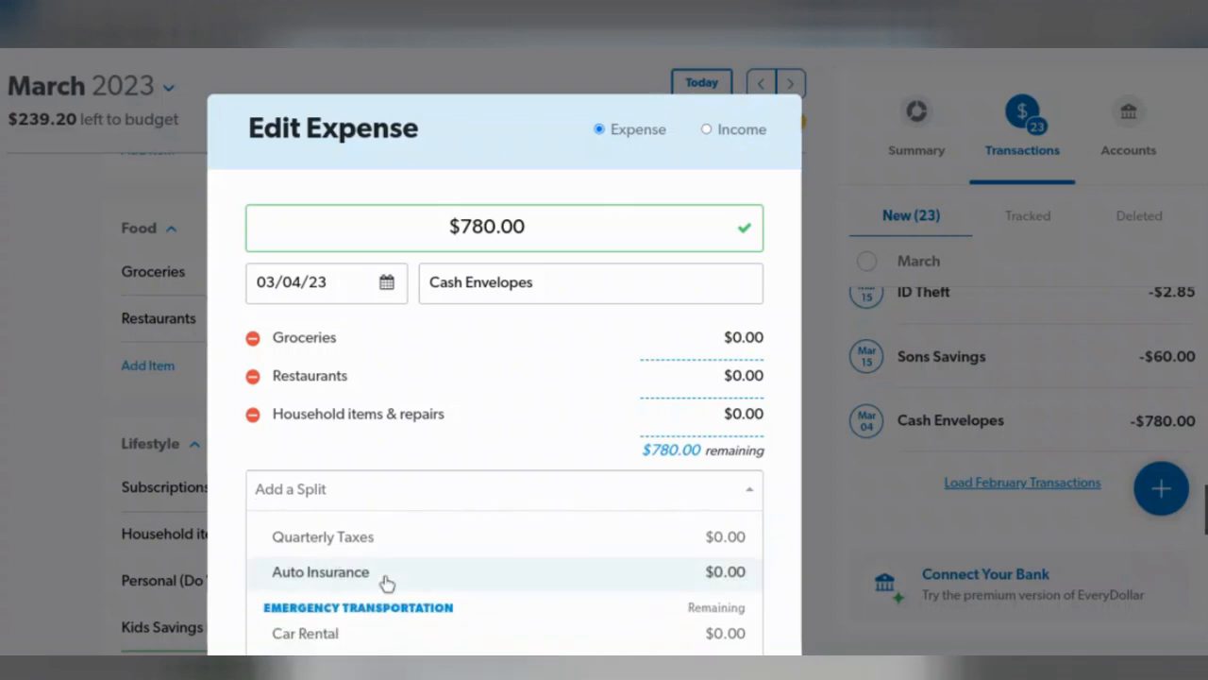
pyautogui.scroll(-3, 387, 583)
pyautogui.scroll(3, 432, 523)
pyautogui.scroll(3, 431, 526)
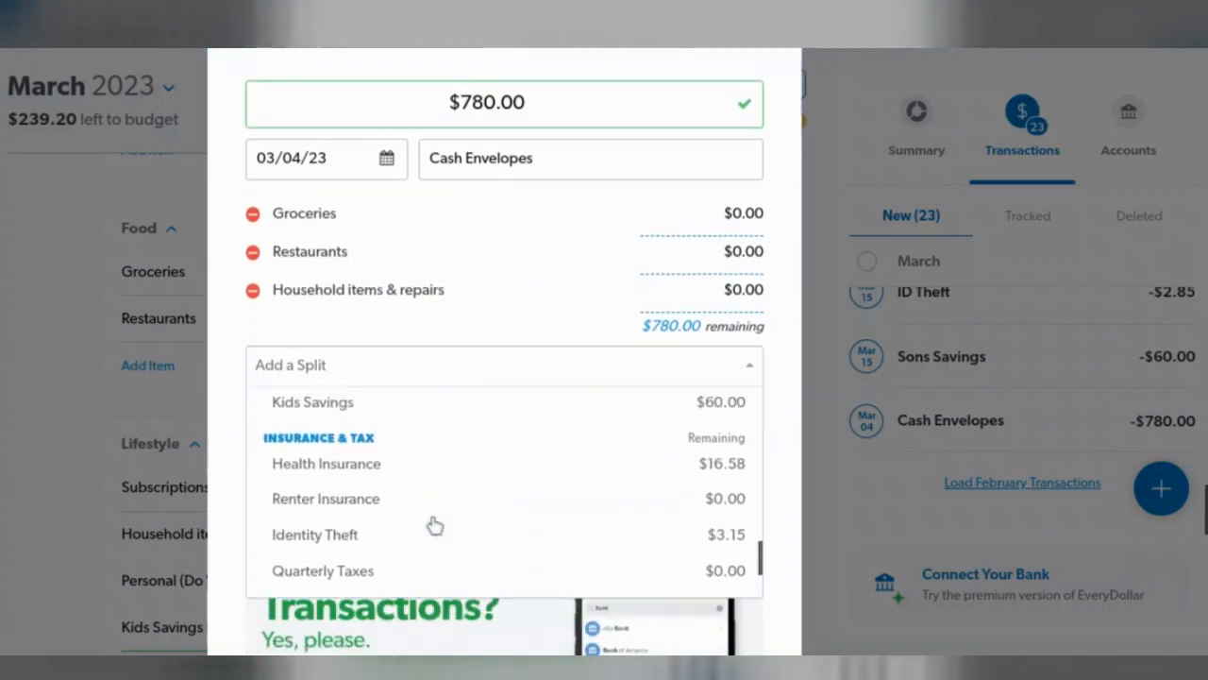
pyautogui.click(379, 453)
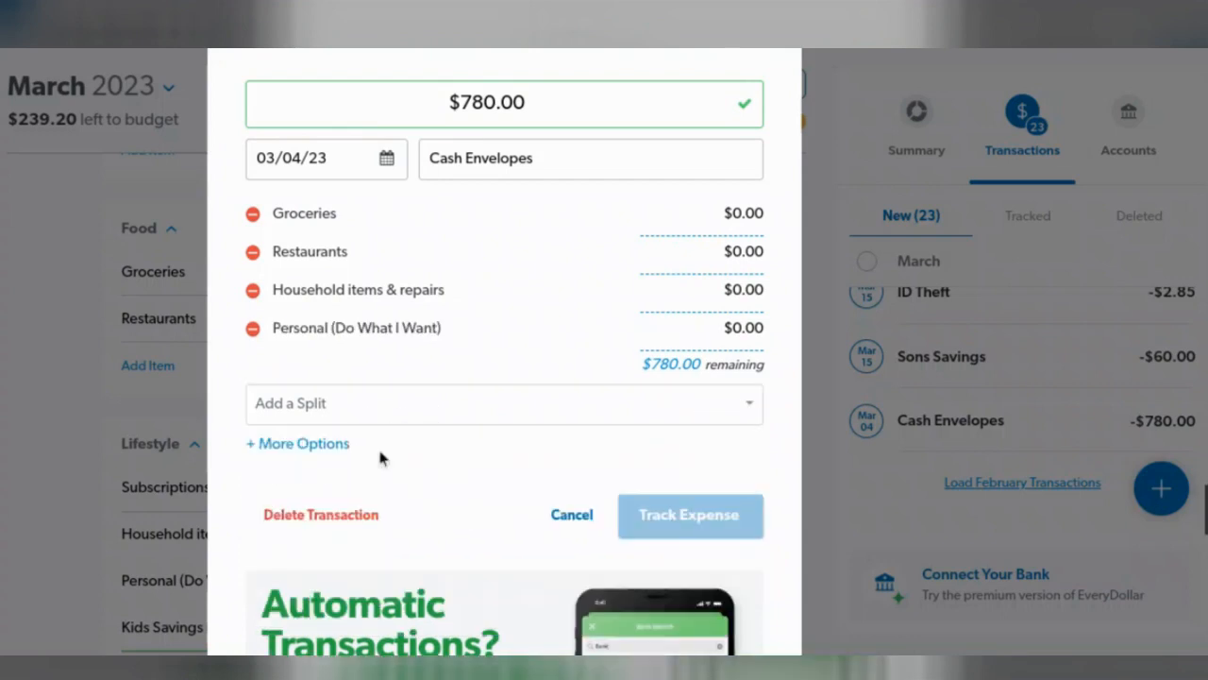
# Allocate $600 to Groceries and $20 to Restaurants in the Cash Envelopes split.
pyautogui.click(730, 207)
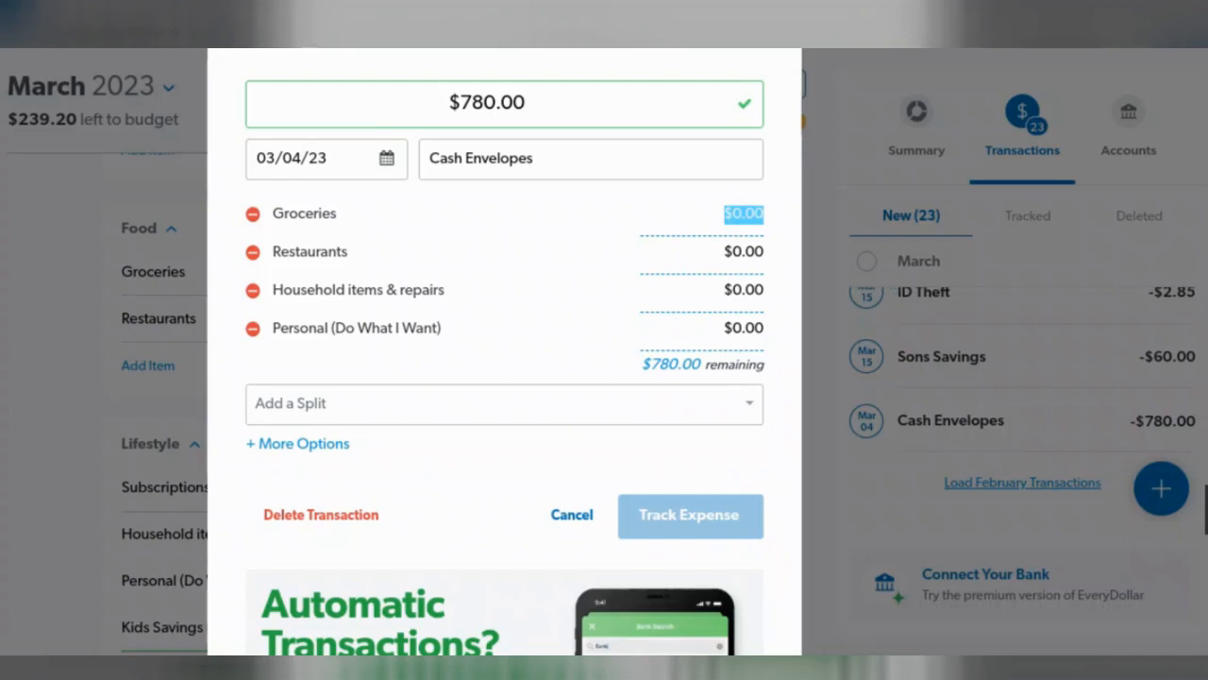
pyautogui.write('600')
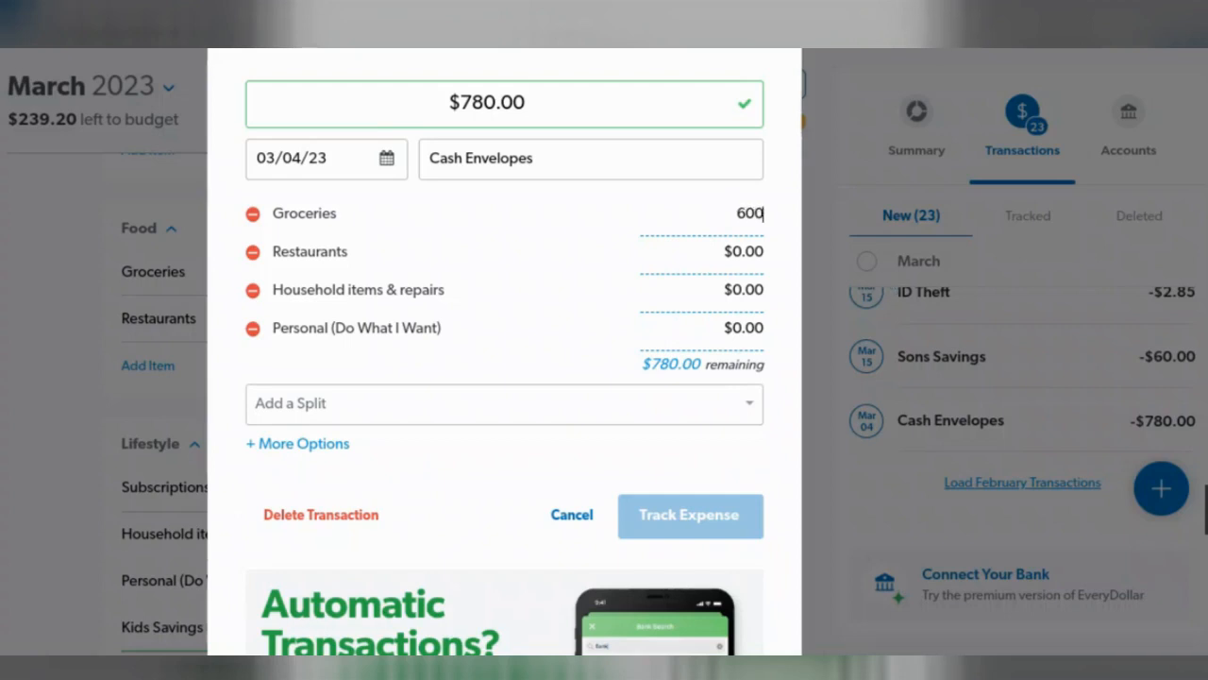
pyautogui.press('Tab')
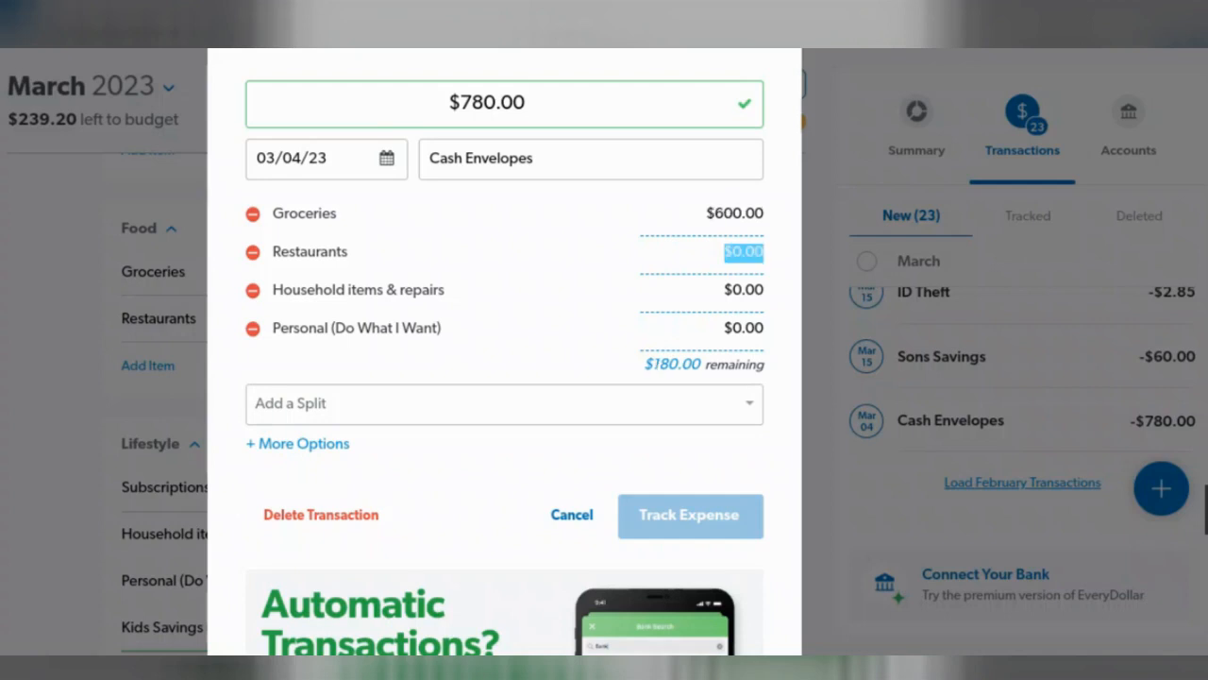
pyautogui.write('20')
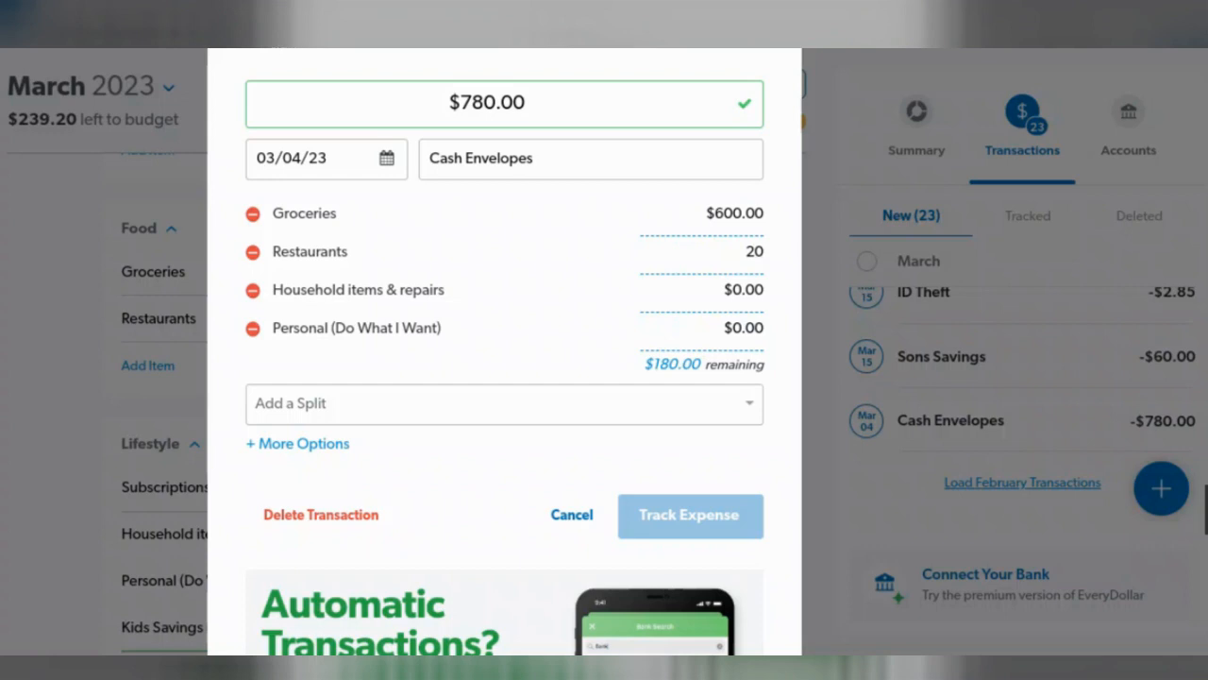
pyautogui.press('Tab')
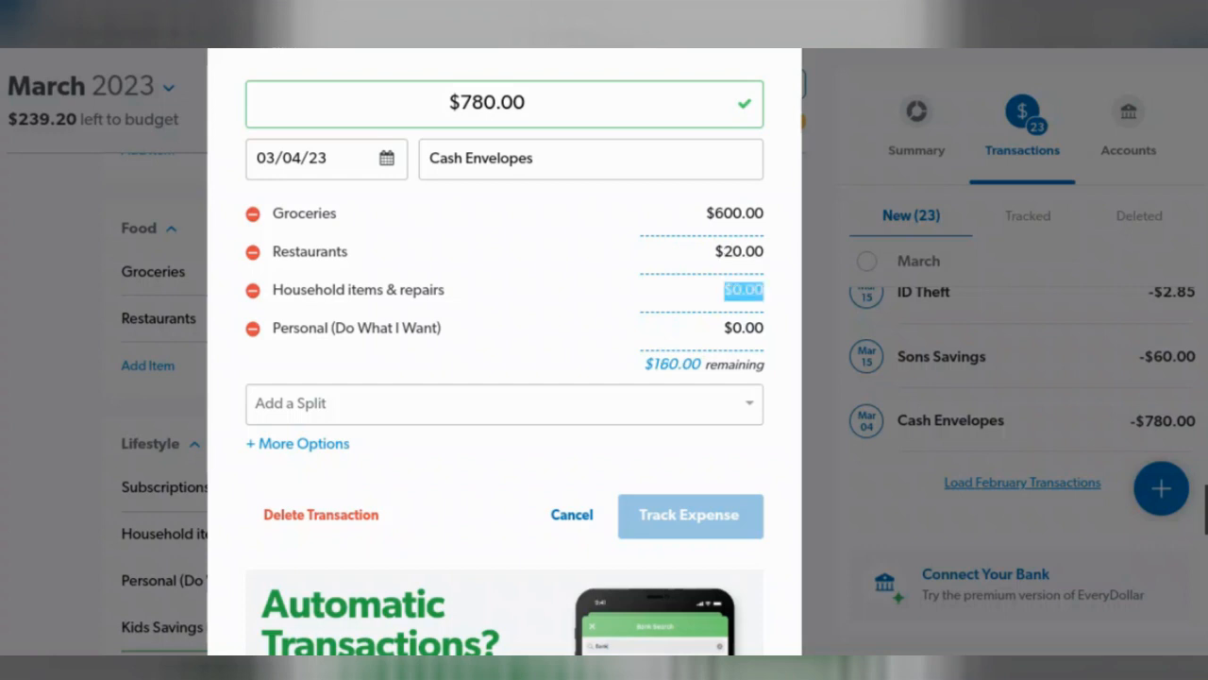
# Allocate $80 each to Household items & repairs and Personal (Do What I Want), and track the Cash Envelopes expense.
pyautogui.write('8')
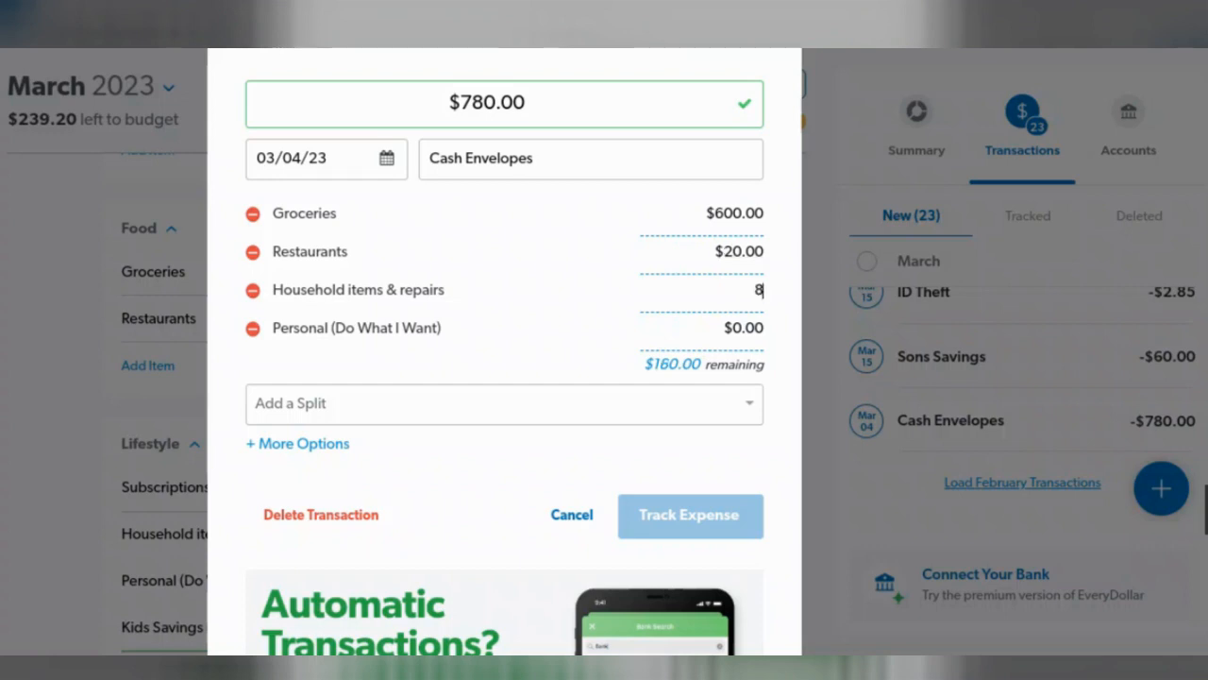
pyautogui.write('0')
pyautogui.press('Tab')
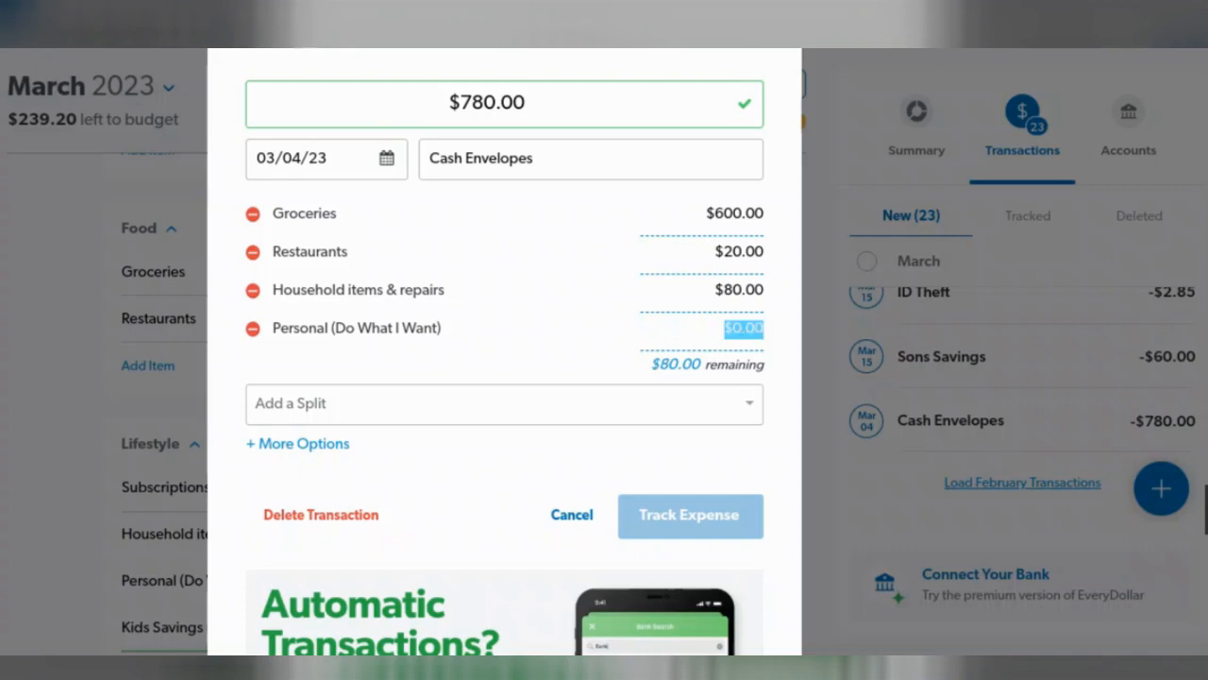
pyautogui.write('80')
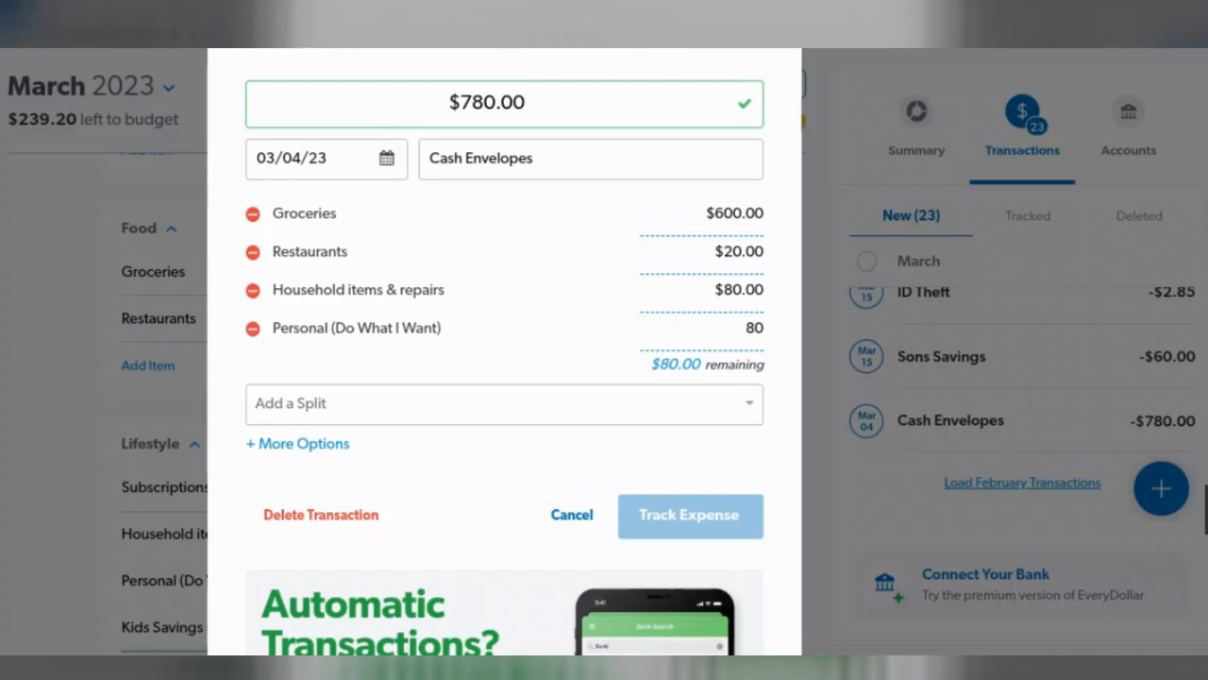
pyautogui.press('Tab')
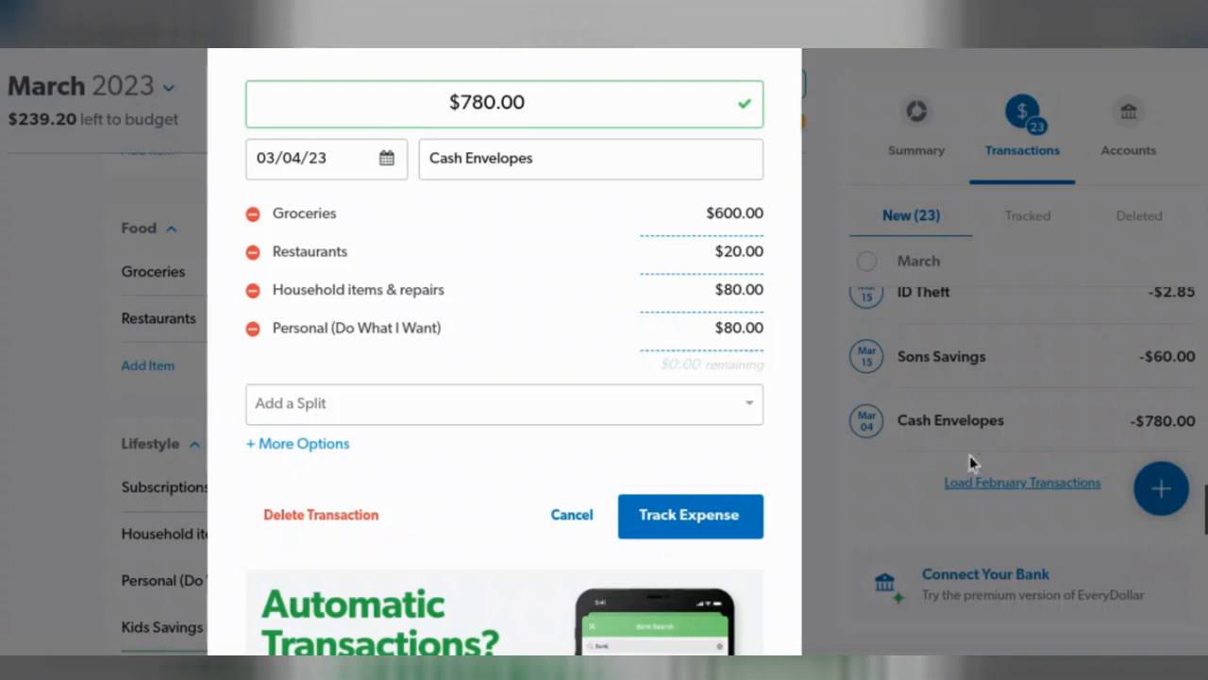
pyautogui.click(703, 524)
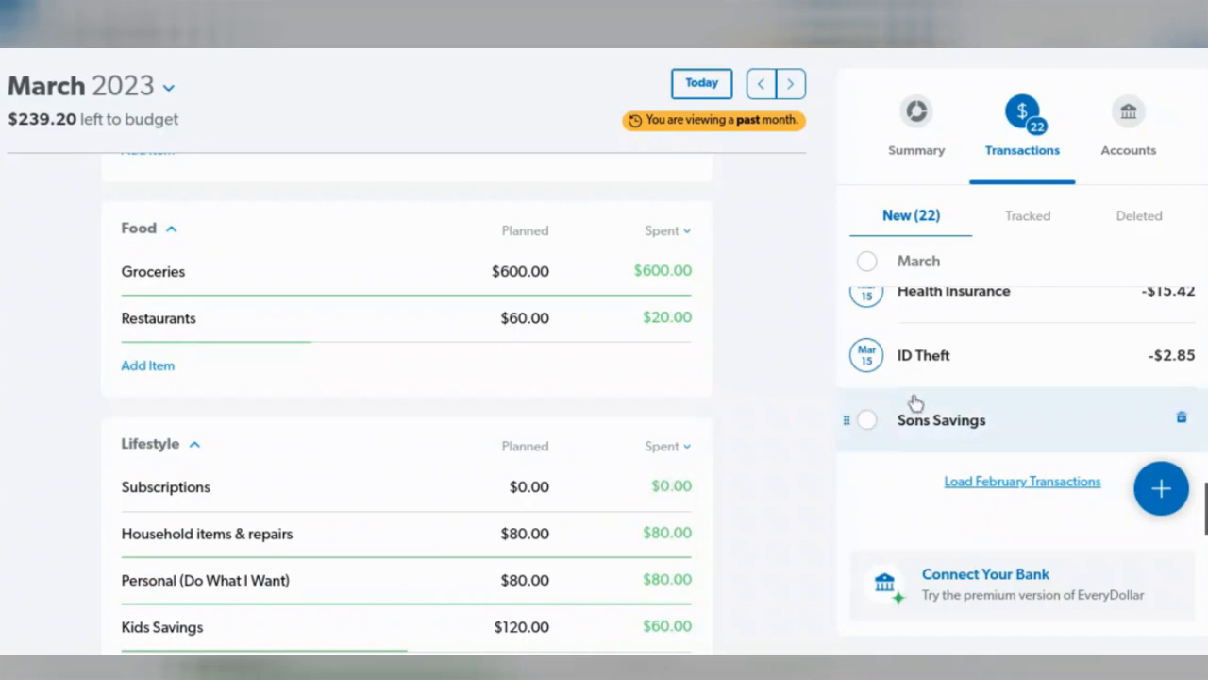
# Assign the March 15 Sons Savings transaction to the Kids Savings item in the Lifestyle group.
pyautogui.scroll(1, 922, 398)
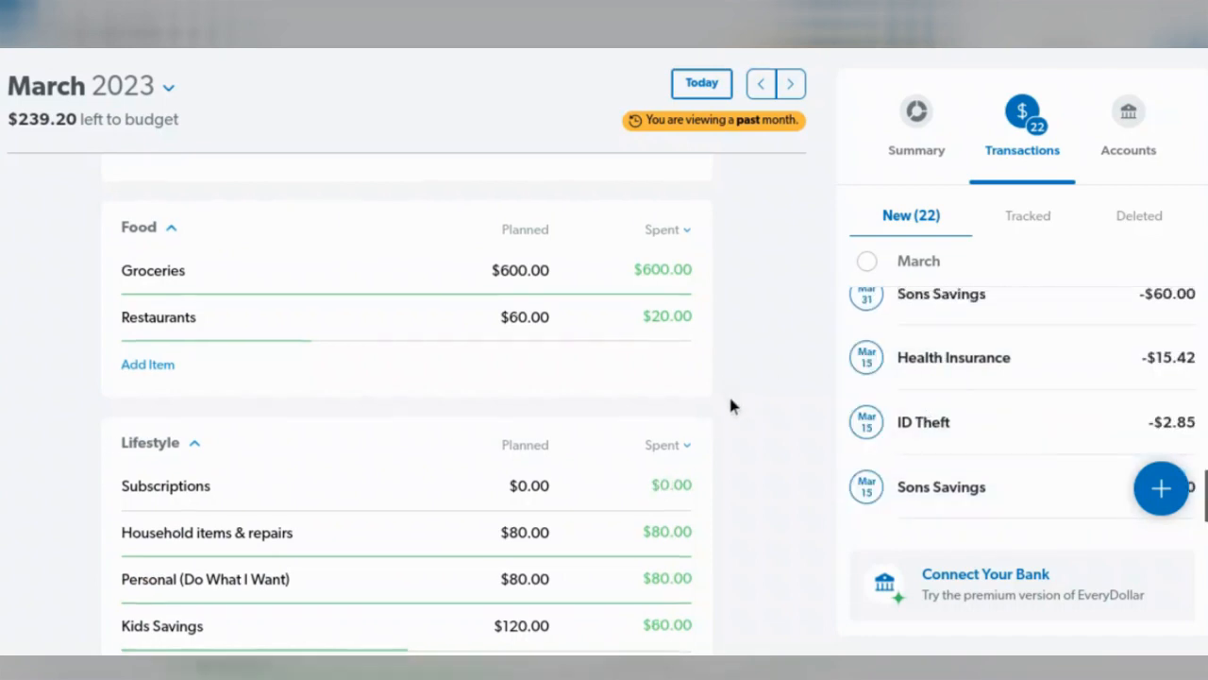
pyautogui.scroll(-1, 728, 393)
pyautogui.scroll(-1, 731, 400)
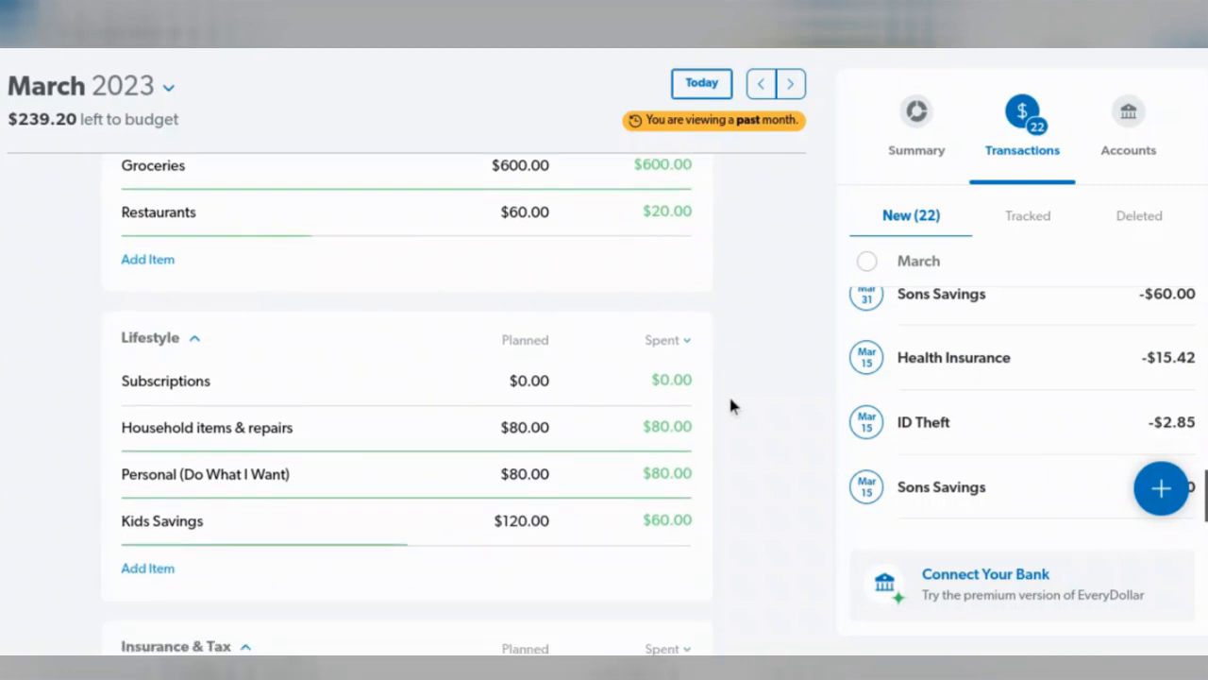
pyautogui.moveTo(986, 493); pyautogui.dragTo(563, 545)
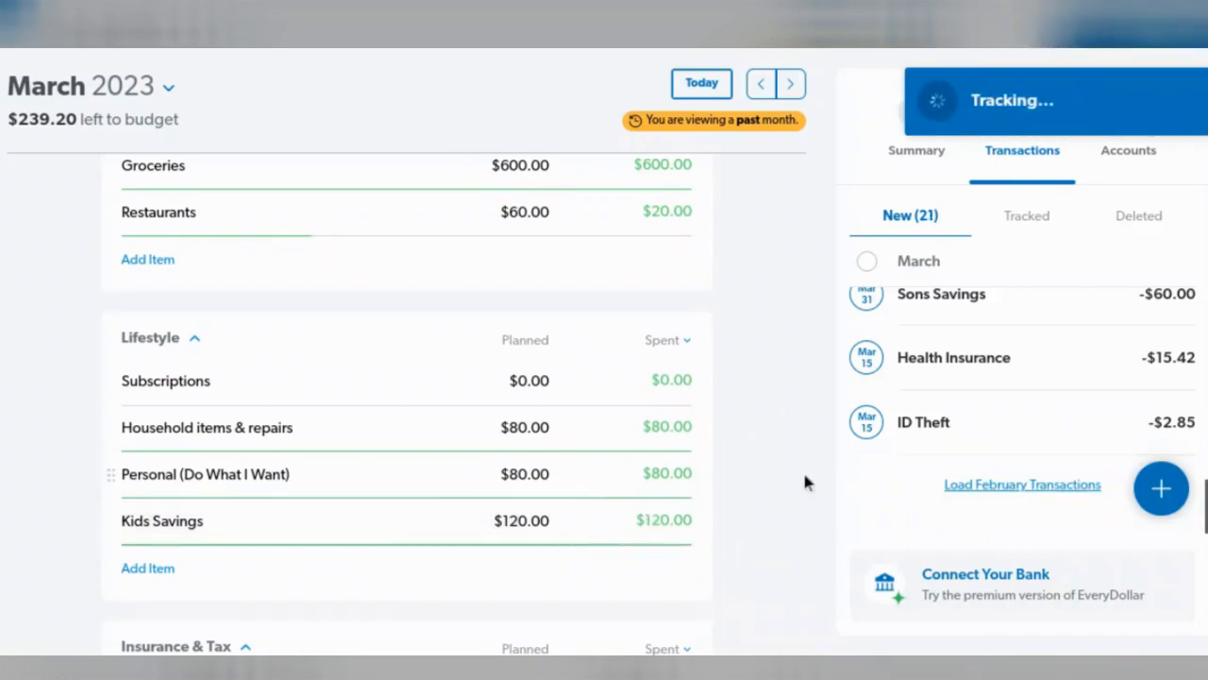
# Assign the March 15 ID Theft transaction to Identity Theft and the March 15 Health Insurance transaction to Health Insurance.
pyautogui.scroll(-3, 771, 448)
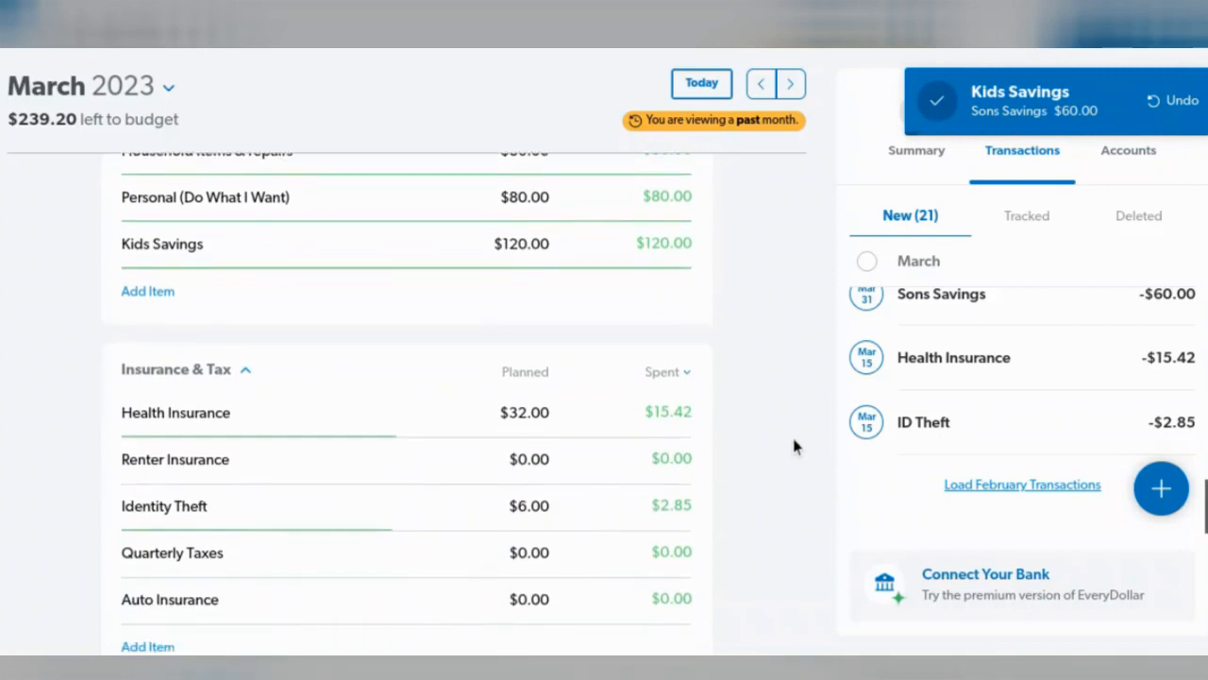
pyautogui.moveTo(1019, 437); pyautogui.dragTo(642, 532)
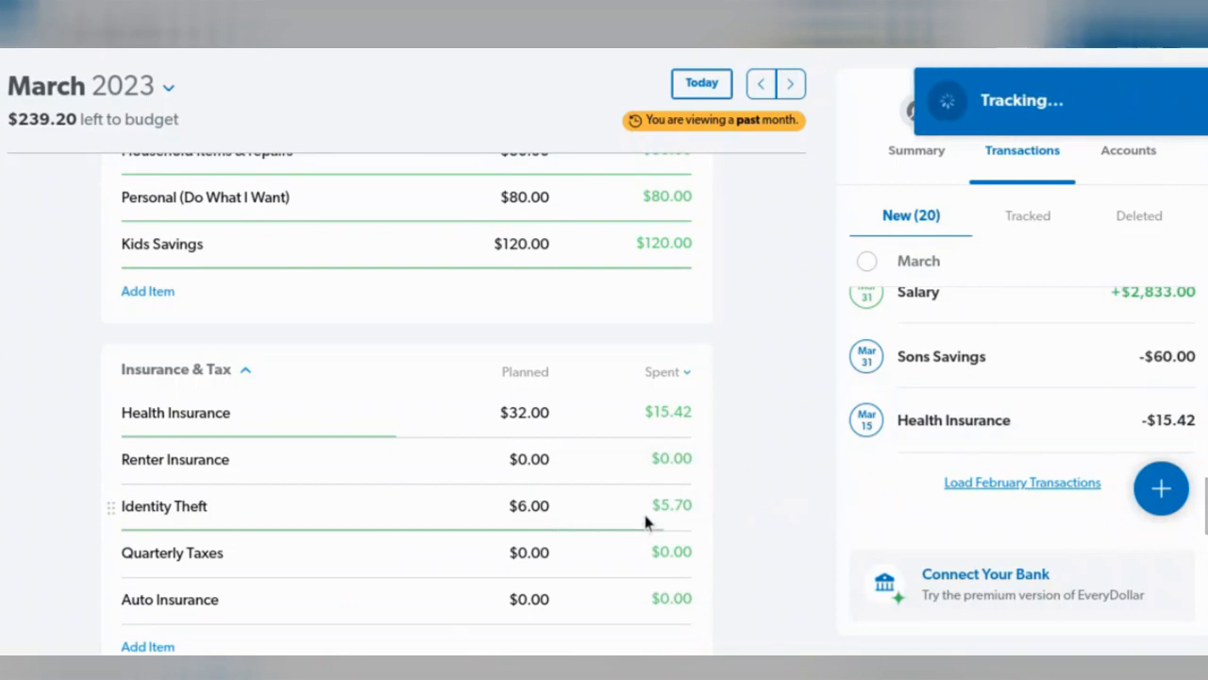
pyautogui.moveTo(1027, 442)
pyautogui.mouseDown()
pyautogui.moveTo(510, 437)
pyautogui.moveTo(492, 418)
pyautogui.mouseUp()
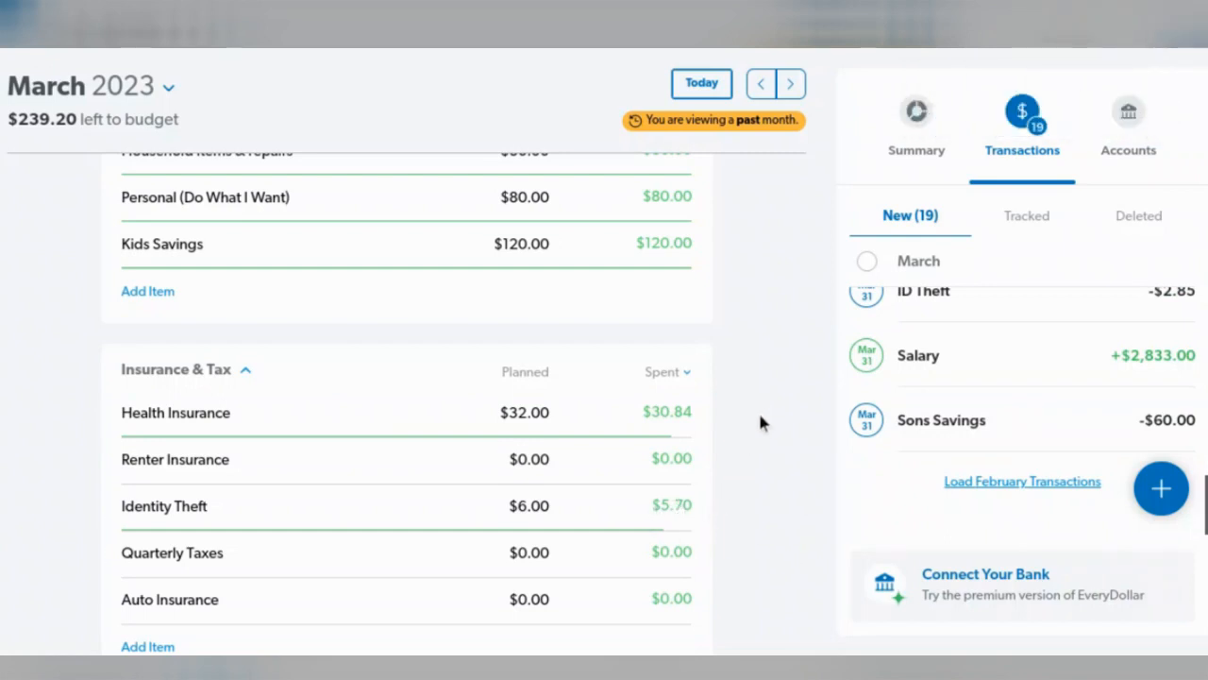
# Set the planned amount of Restaurants in the Food group to $20.
pyautogui.scroll(-2, 760, 415)
pyautogui.scroll(-1, 762, 418)
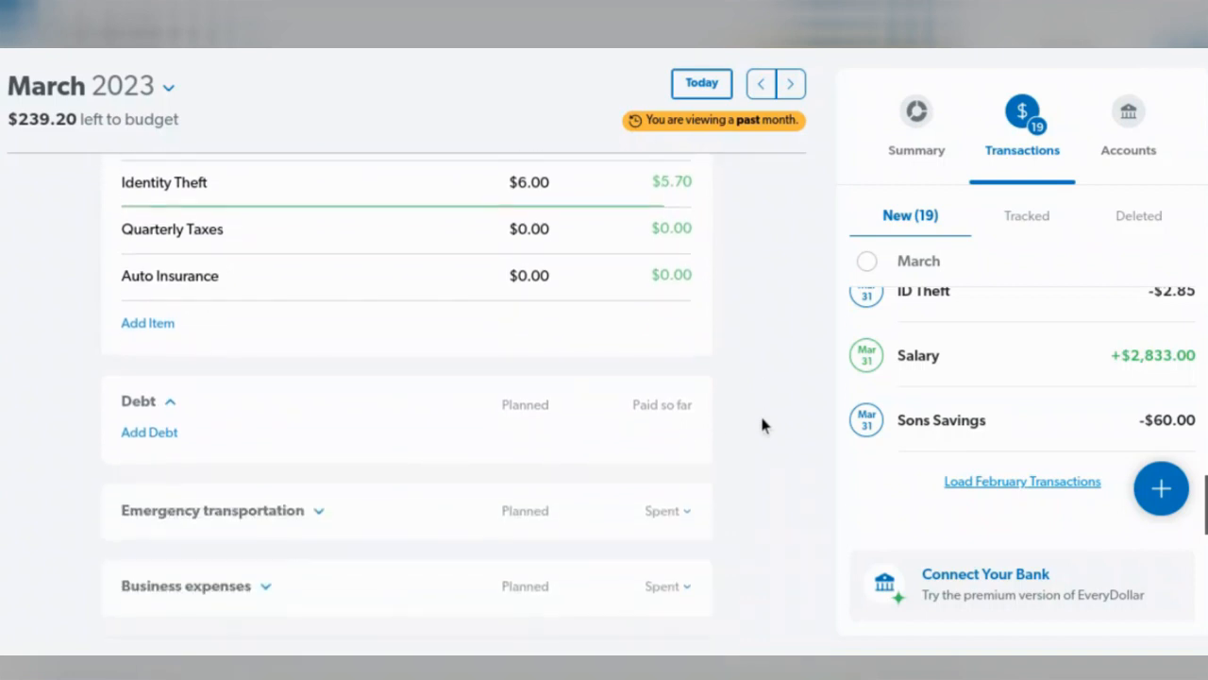
pyautogui.scroll(5, 762, 418)
pyautogui.scroll(-1, 762, 425)
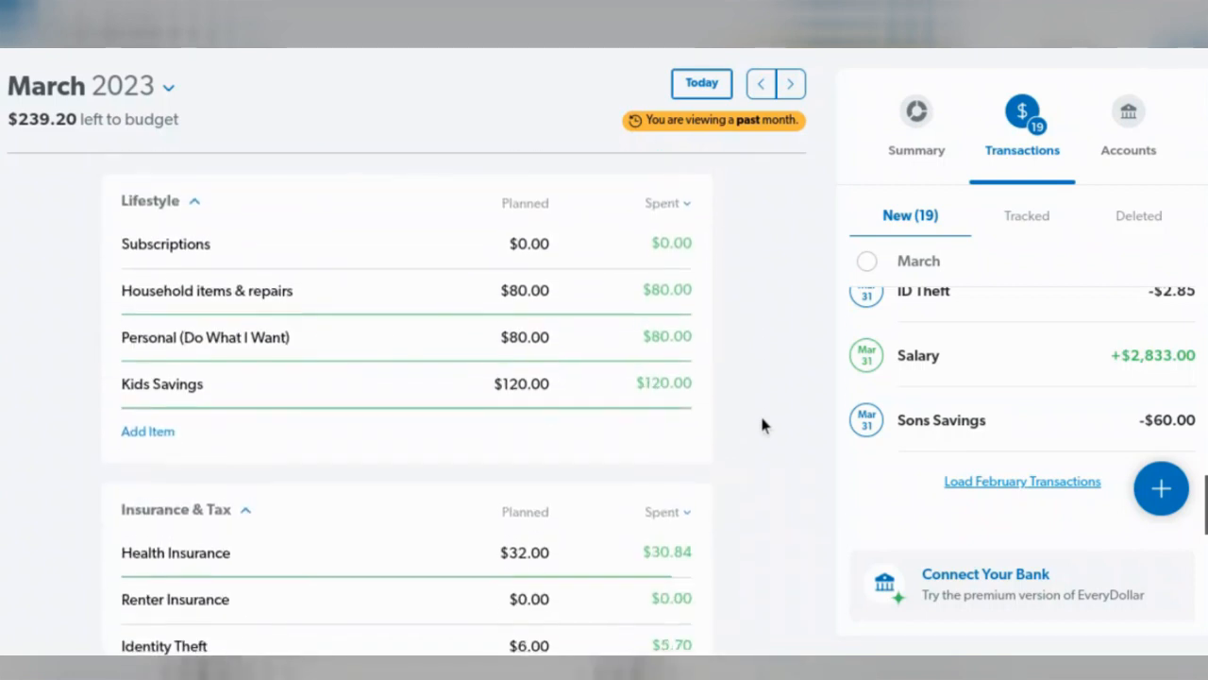
pyautogui.scroll(1, 763, 425)
pyautogui.scroll(3, 763, 425)
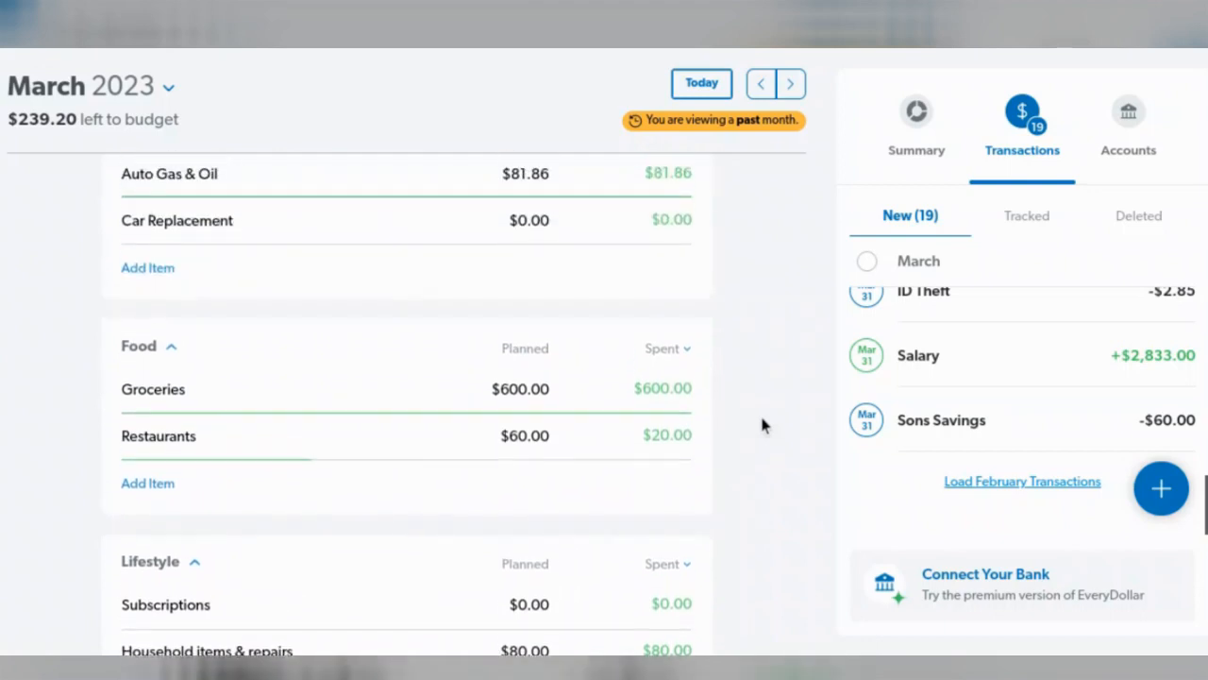
pyautogui.click(550, 444)
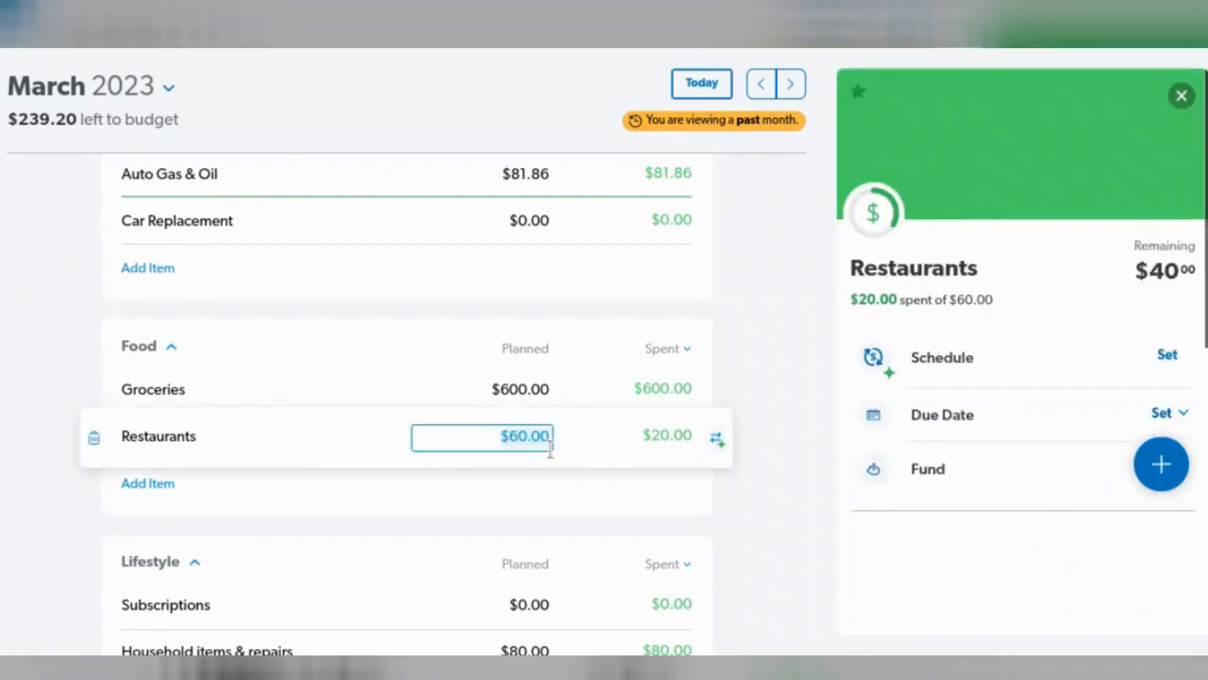
pyautogui.write('20')
pyautogui.press('Tab')
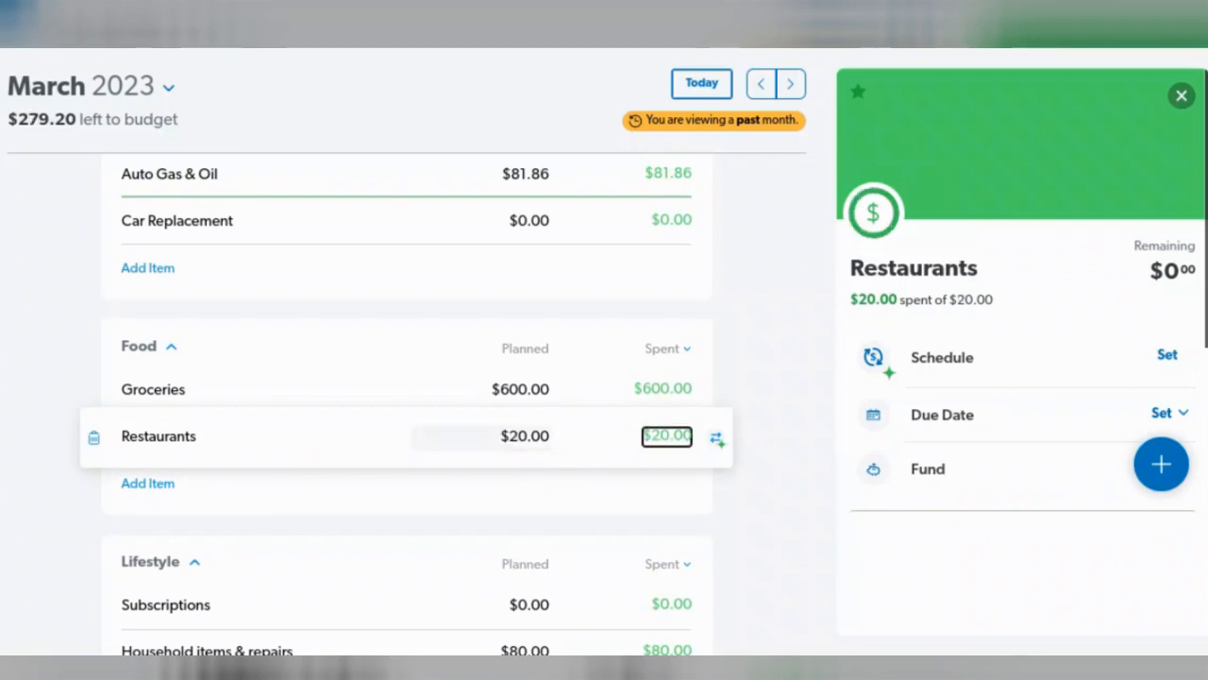
# Compare planned and spent amounts across the Housing, Transportation, Food, Lifestyle and Insurance & Tax groups.
pyautogui.scroll(3, 571, 462)
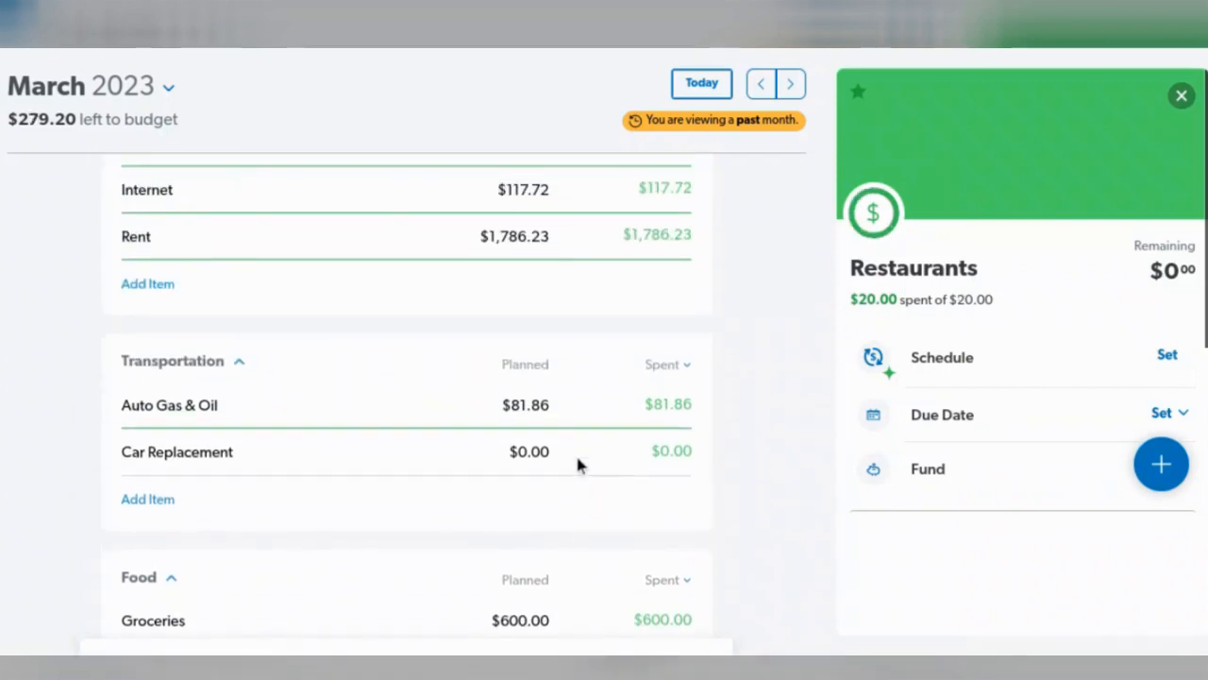
pyautogui.scroll(3, 578, 462)
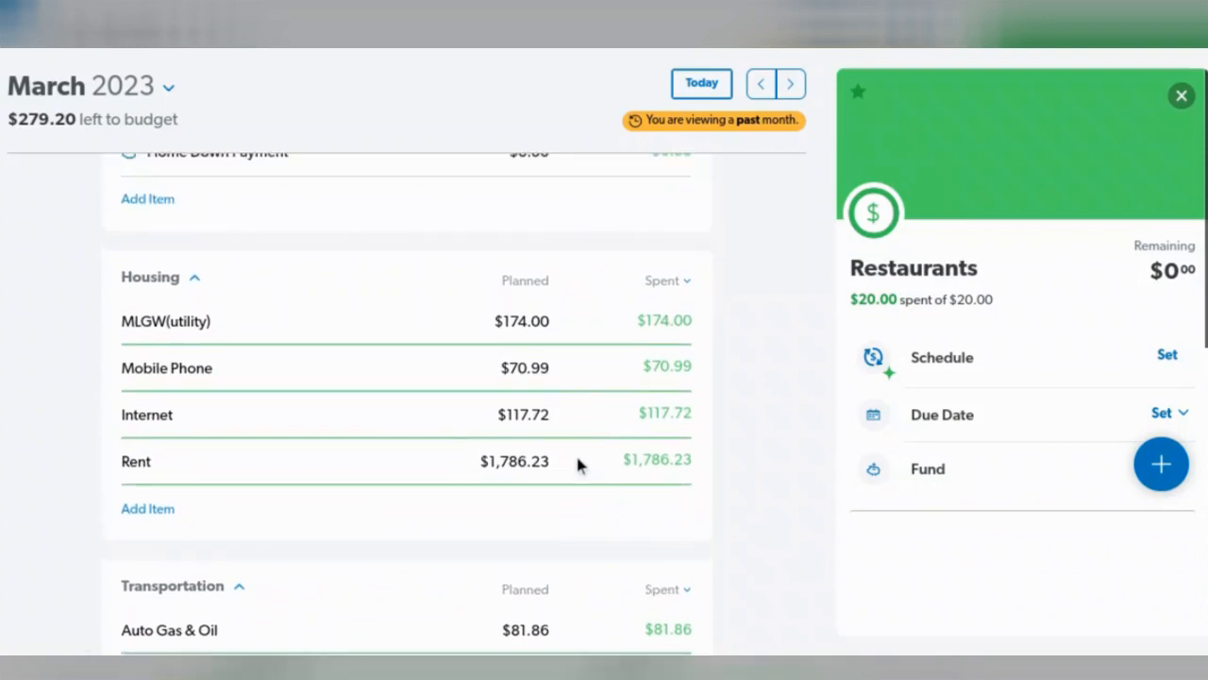
pyautogui.scroll(1, 578, 463)
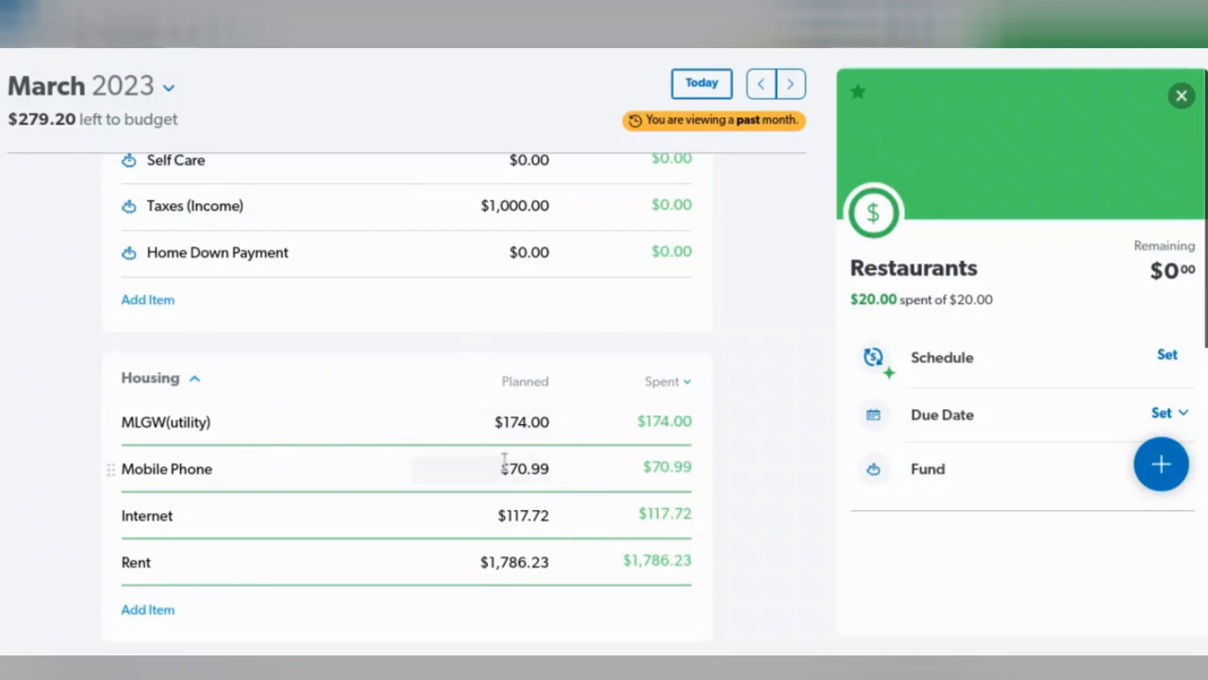
pyautogui.scroll(-1, 505, 460)
pyautogui.scroll(-5, 505, 463)
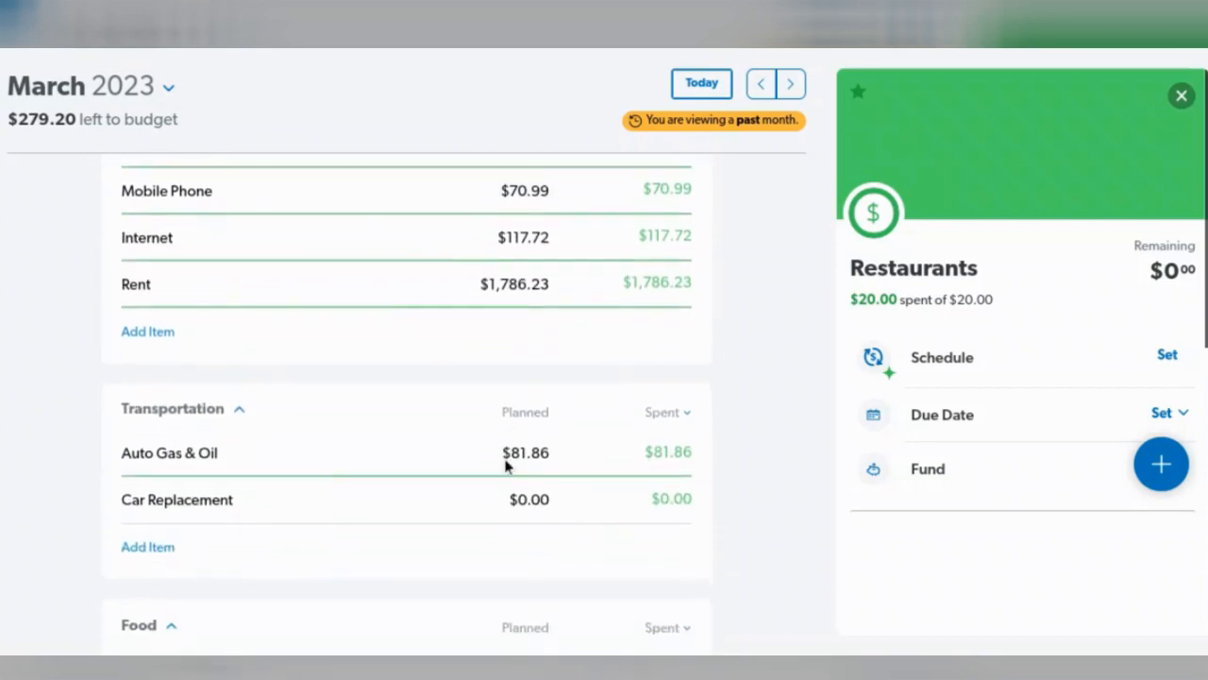
pyautogui.scroll(-8, 513, 472)
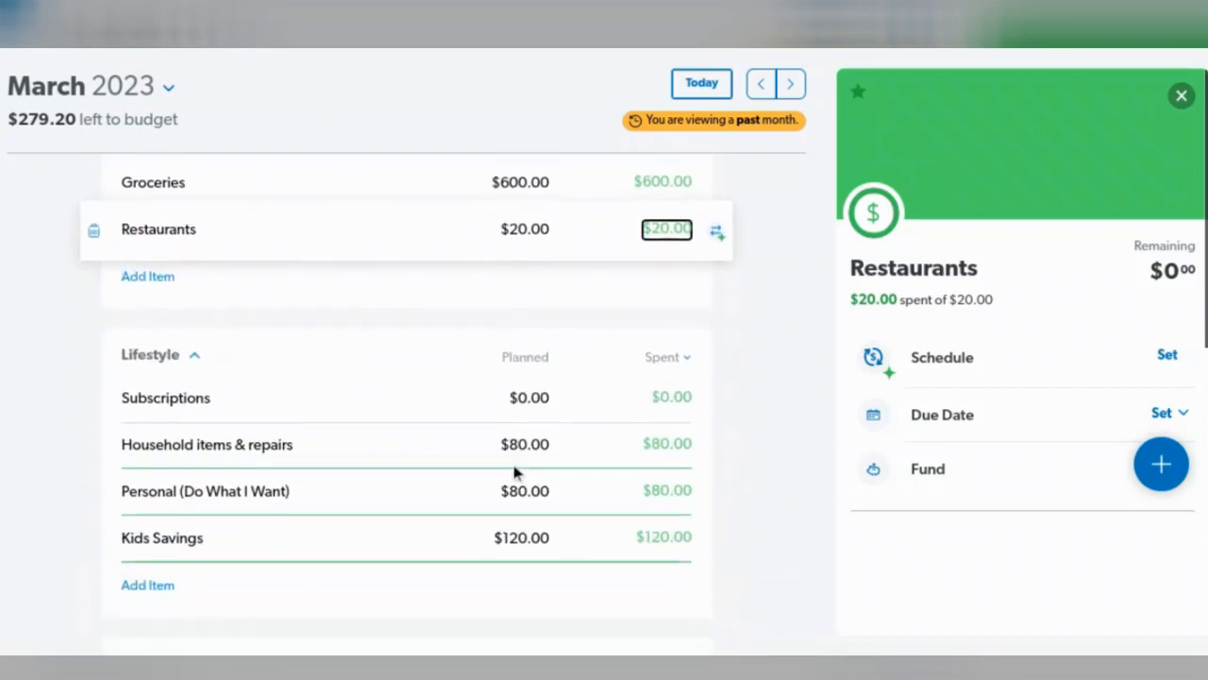
pyautogui.scroll(-1, 515, 472)
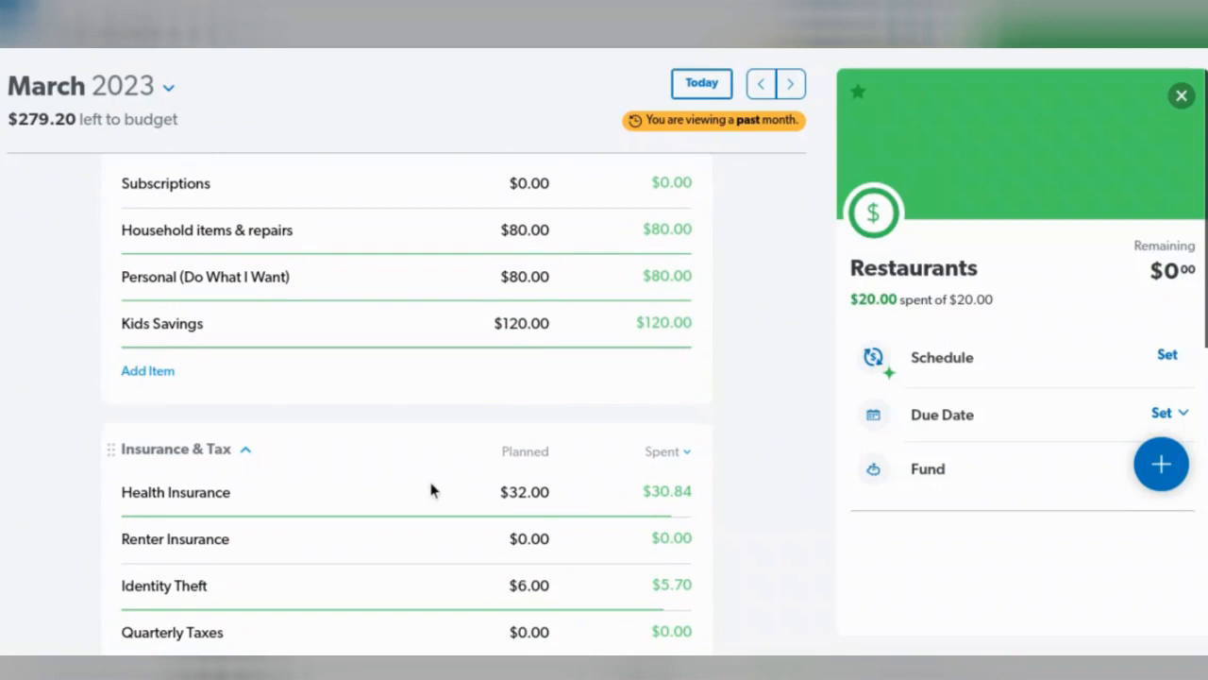
pyautogui.scroll(-1, 510, 477)
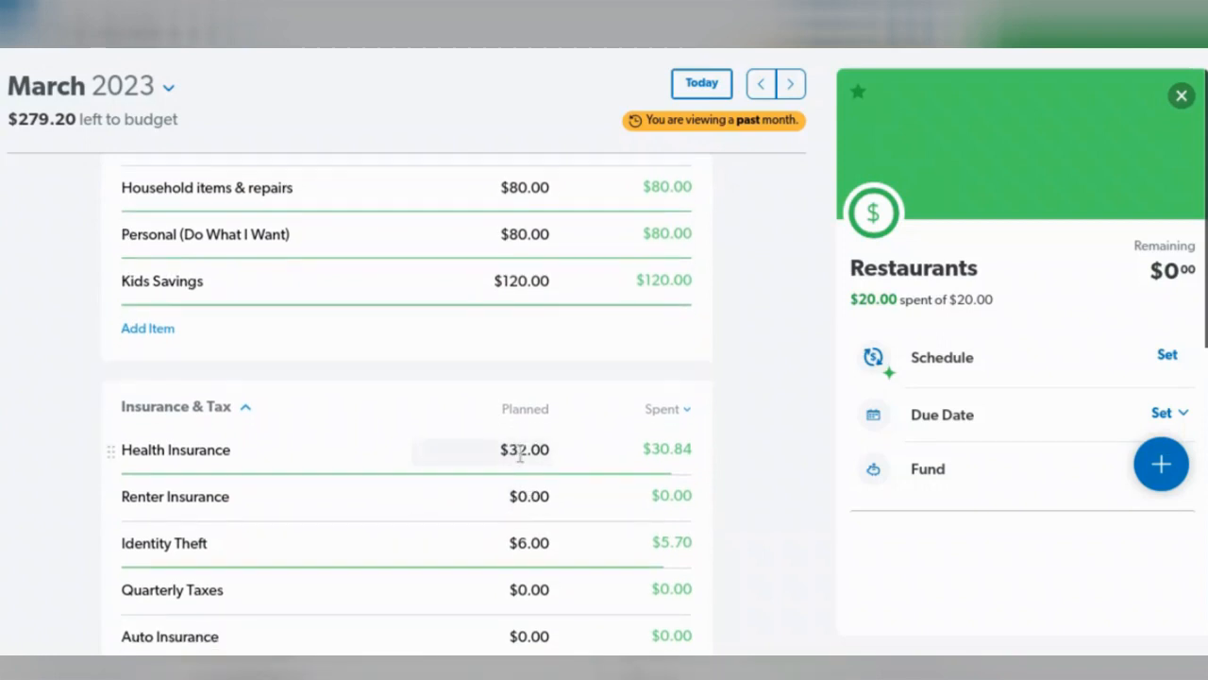
# Set the planned amounts in the Insurance & Tax group to $30.84 for Health Insurance and $5.70 for Identity Theft.
pyautogui.click(521, 452)
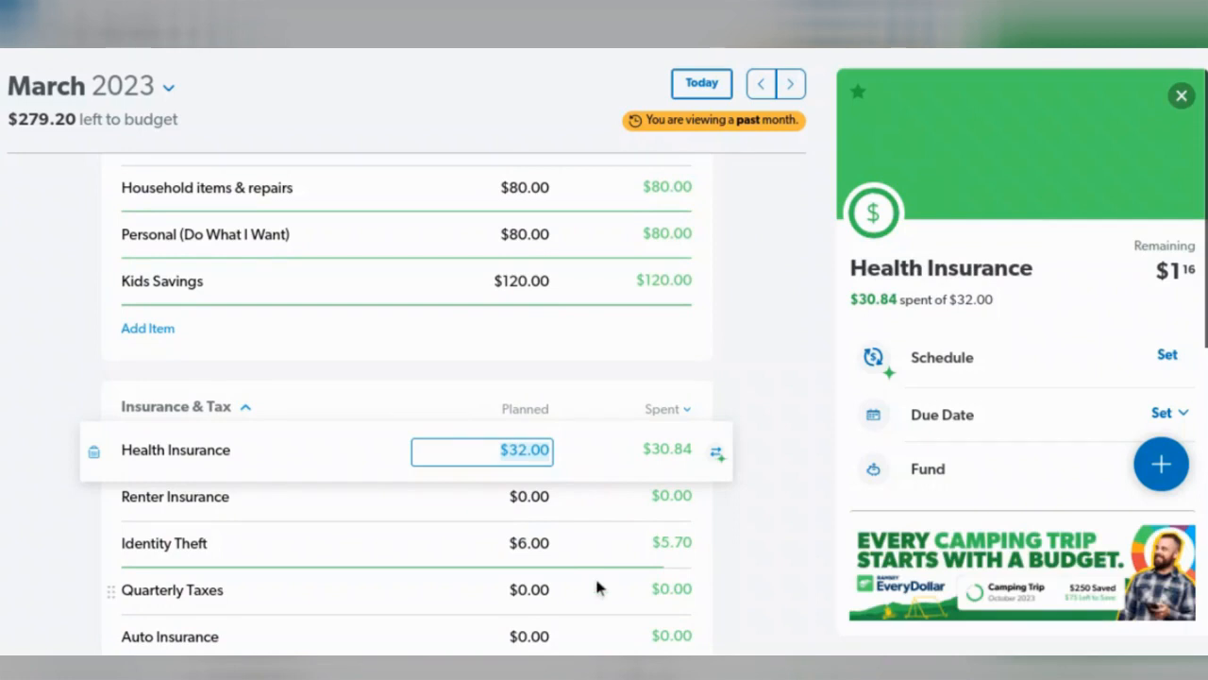
pyautogui.write('30.')
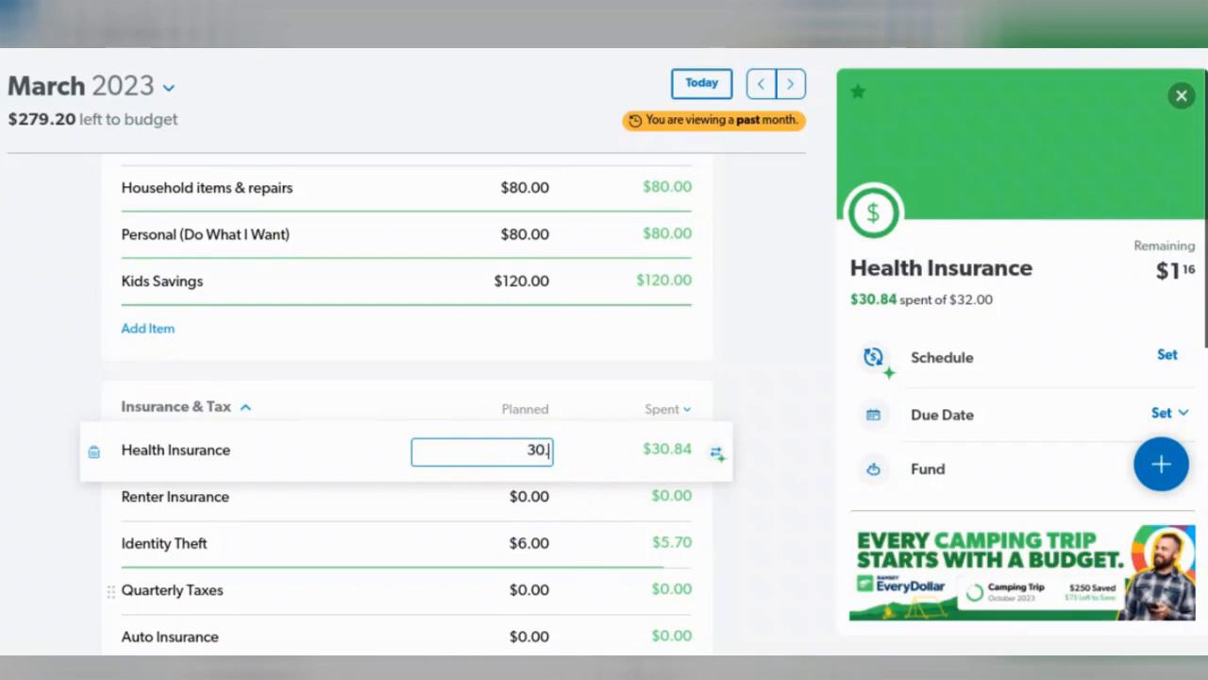
pyautogui.write('84')
pyautogui.press('Tab')
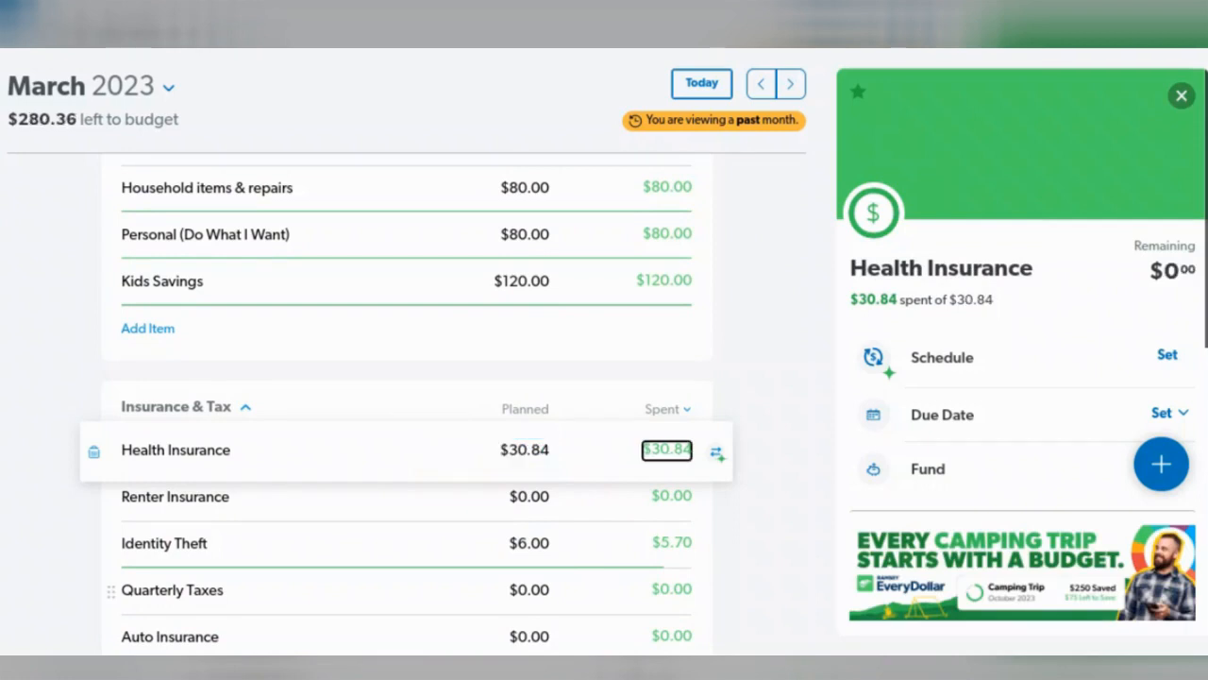
pyautogui.click(536, 552)
pyautogui.write('5.70')
pyautogui.press('Tab')
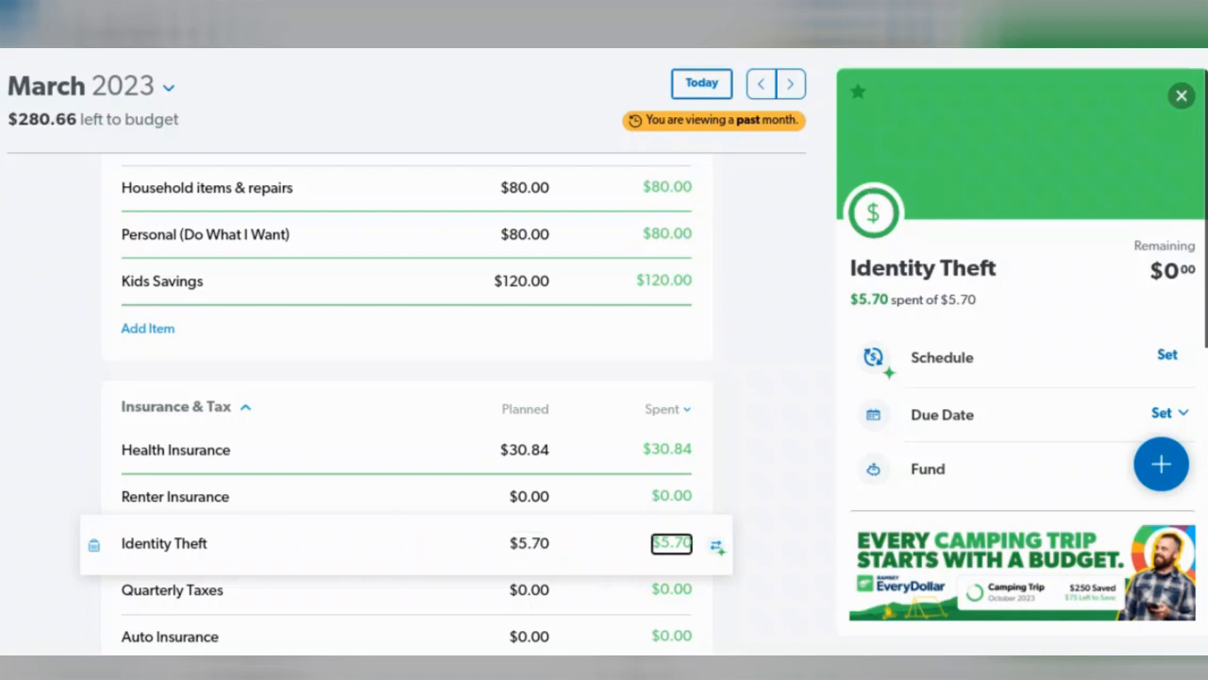
# Review the remaining budget groups below Insurance & Tax and back up to the savings funds above Housing.
pyautogui.scroll(-3, 557, 487)
pyautogui.scroll(-2, 559, 496)
pyautogui.scroll(3, 562, 494)
pyautogui.scroll(1, 569, 478)
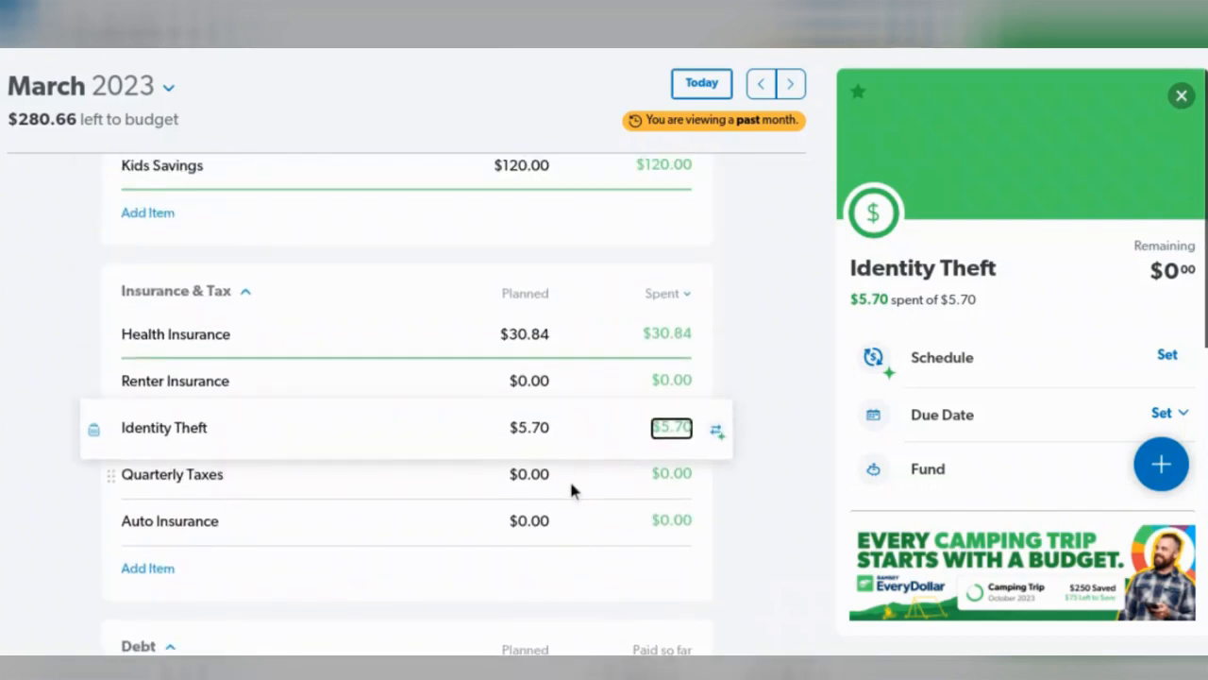
pyautogui.scroll(3, 571, 484)
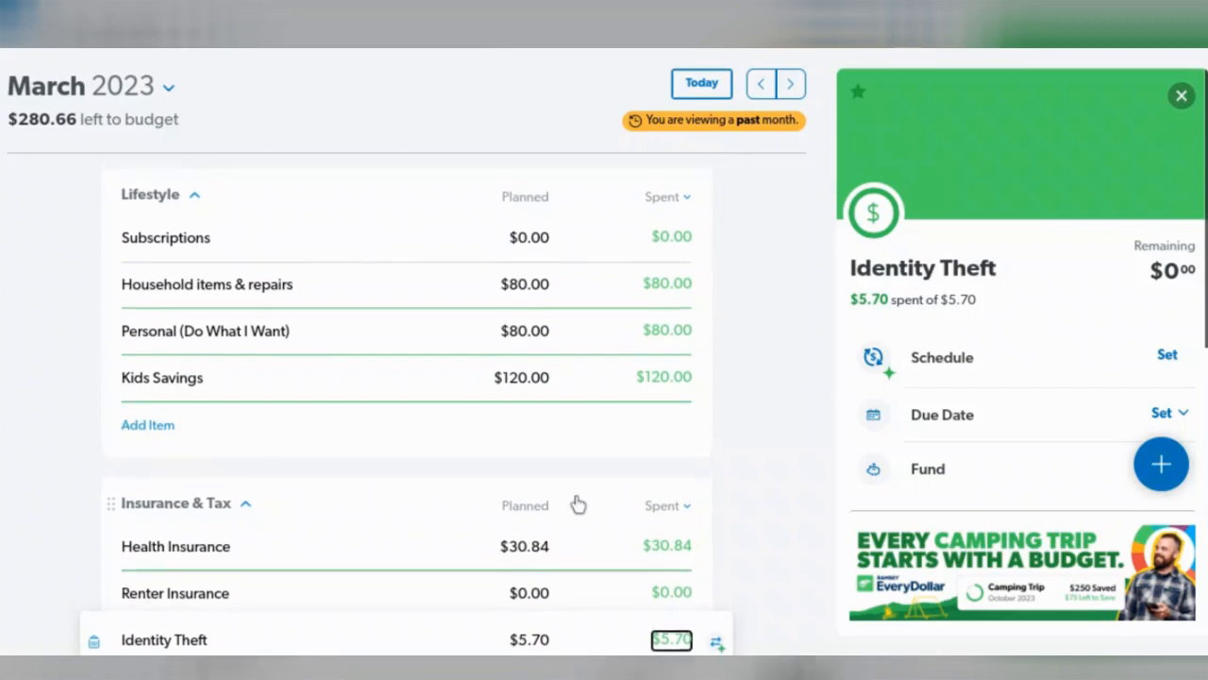
pyautogui.scroll(6, 578, 500)
pyautogui.scroll(4, 581, 497)
pyautogui.scroll(4, 582, 497)
pyautogui.scroll(2, 583, 496)
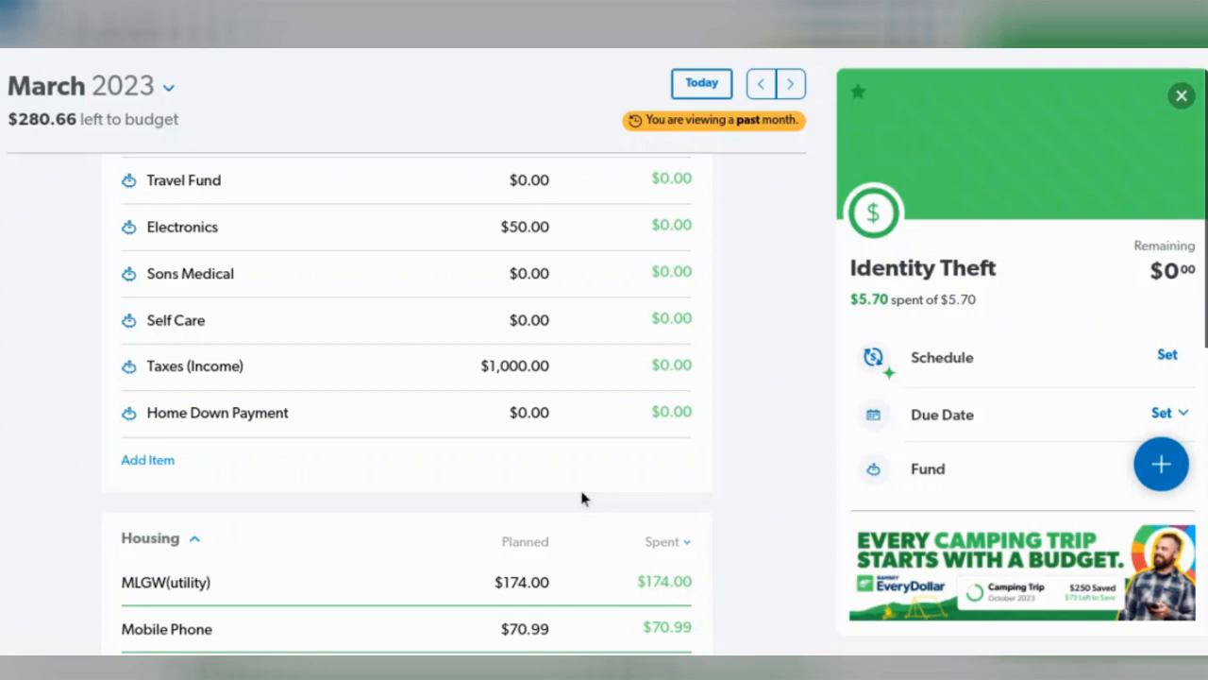
# Review the planned and spent amounts of the Savings group from Home Down Payment up to Emergency Fund.
pyautogui.scroll(3, 582, 497)
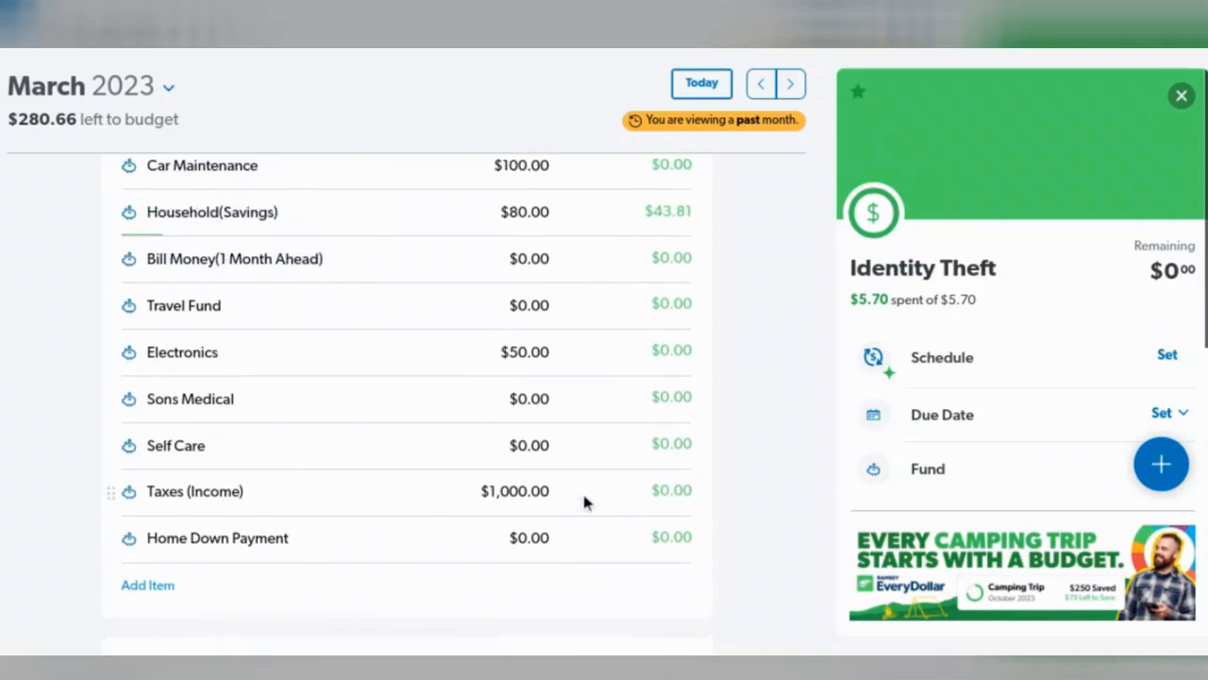
pyautogui.scroll(1, 584, 502)
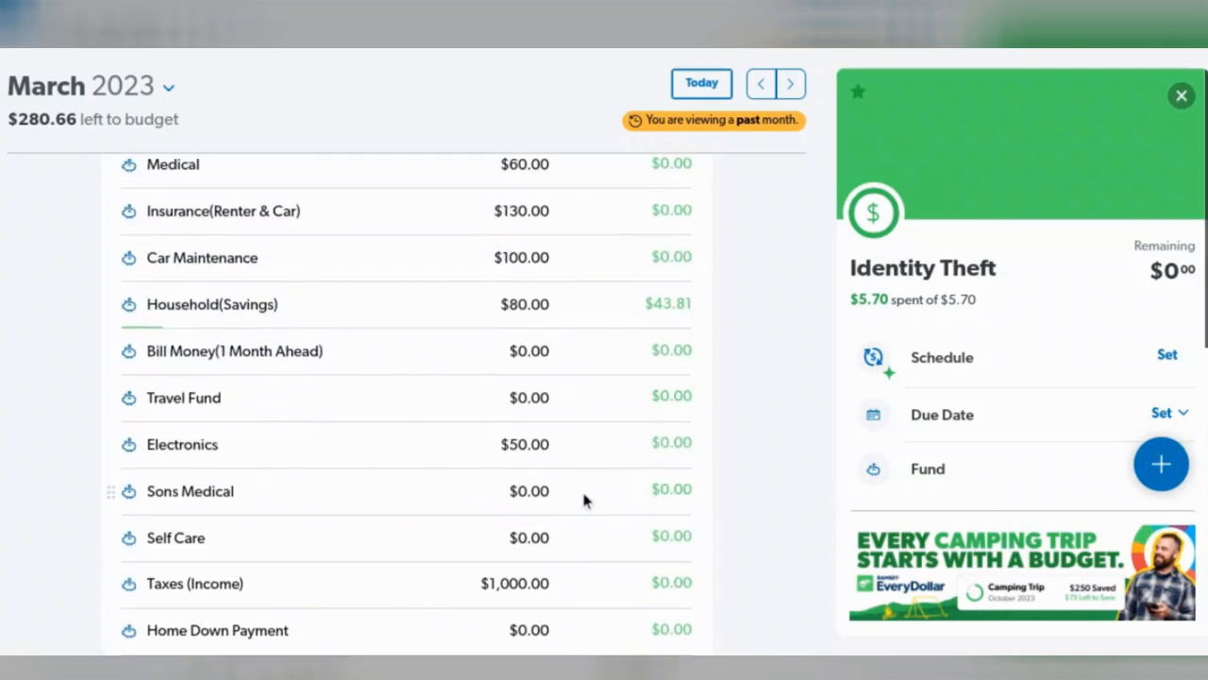
pyautogui.scroll(2, 584, 501)
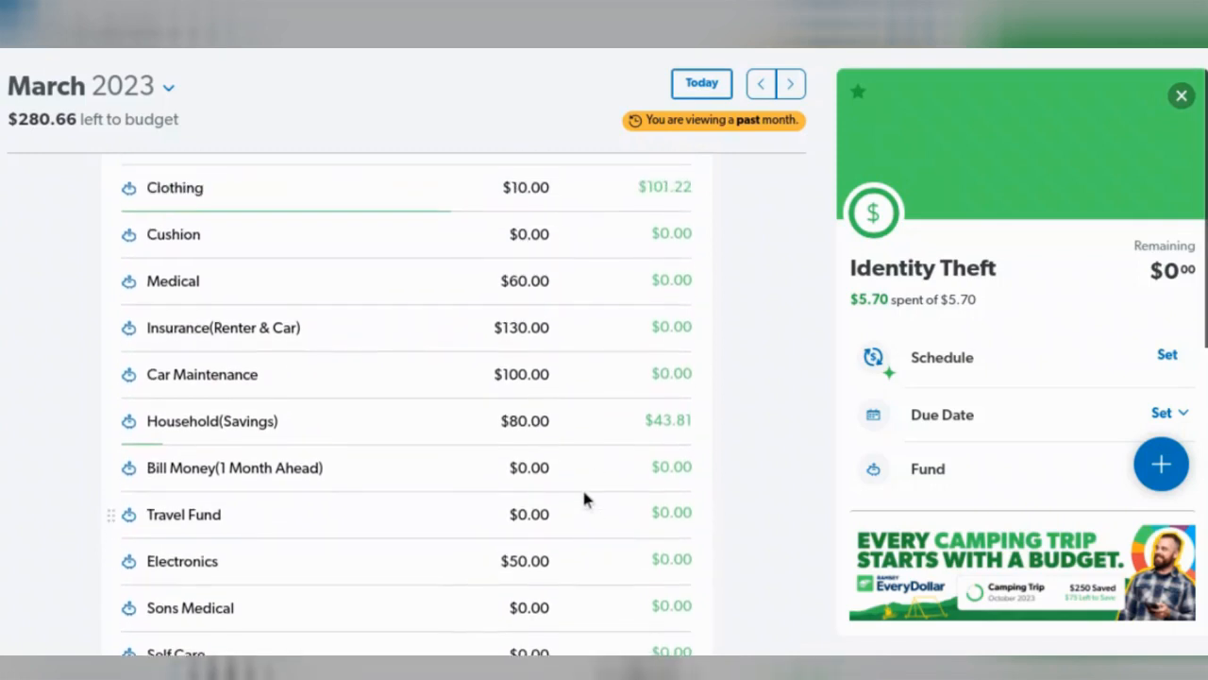
pyautogui.scroll(2, 584, 498)
pyautogui.scroll(1, 584, 497)
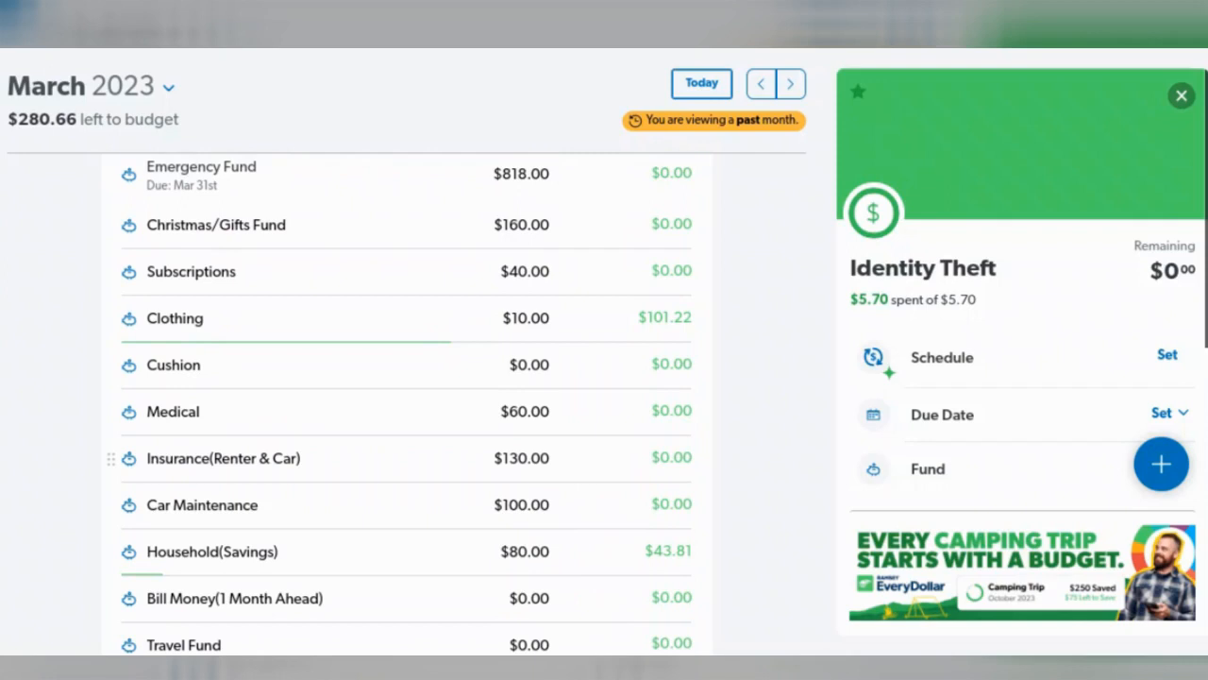
pyautogui.scroll(1, 583, 324)
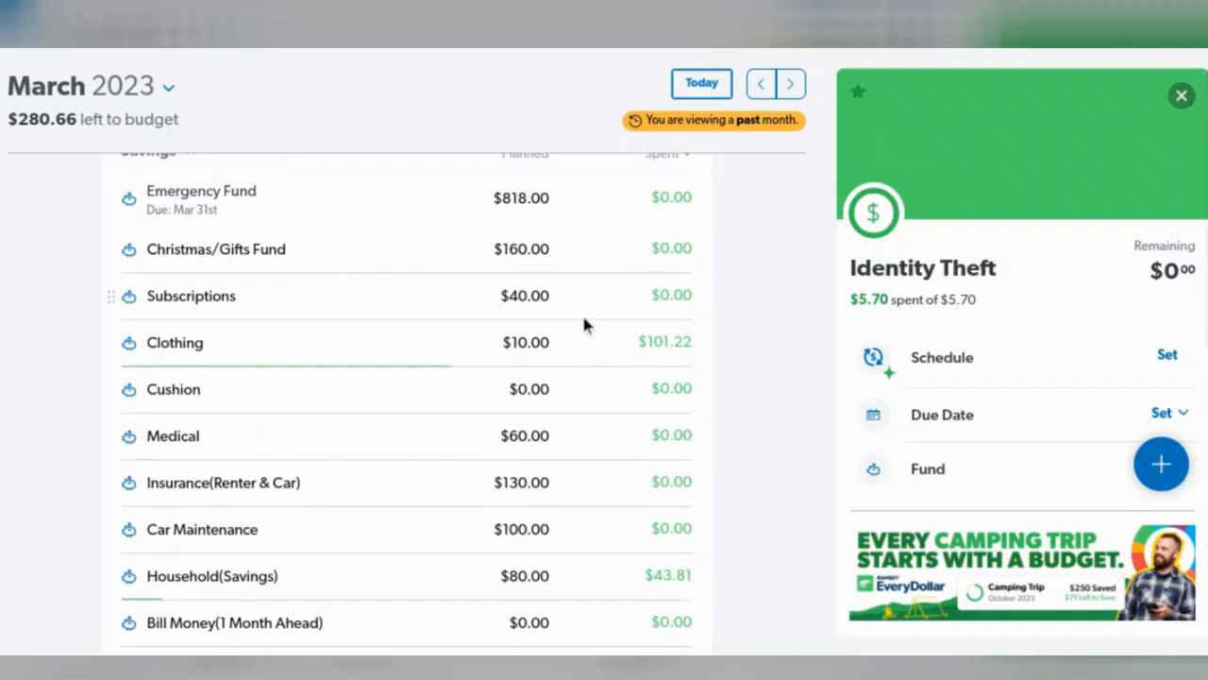
pyautogui.scroll(1, 582, 324)
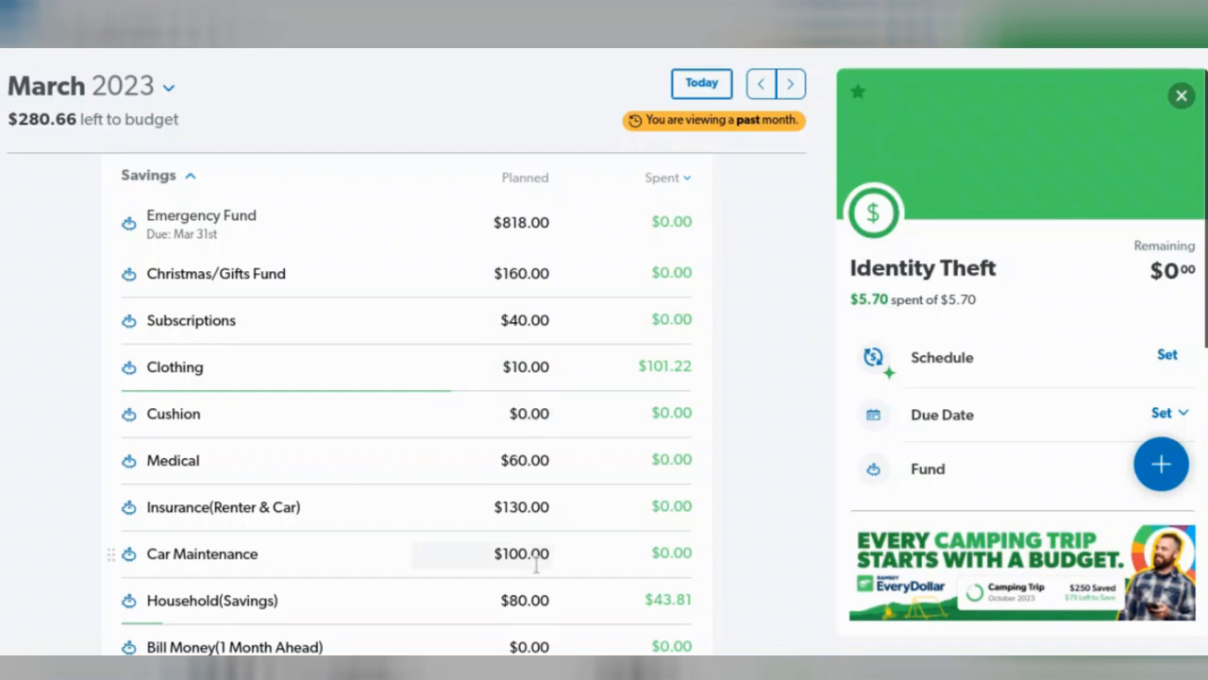
# Set the planned amount of Household(Savings) in the Savings group to $100.
pyautogui.scroll(-1, 538, 566)
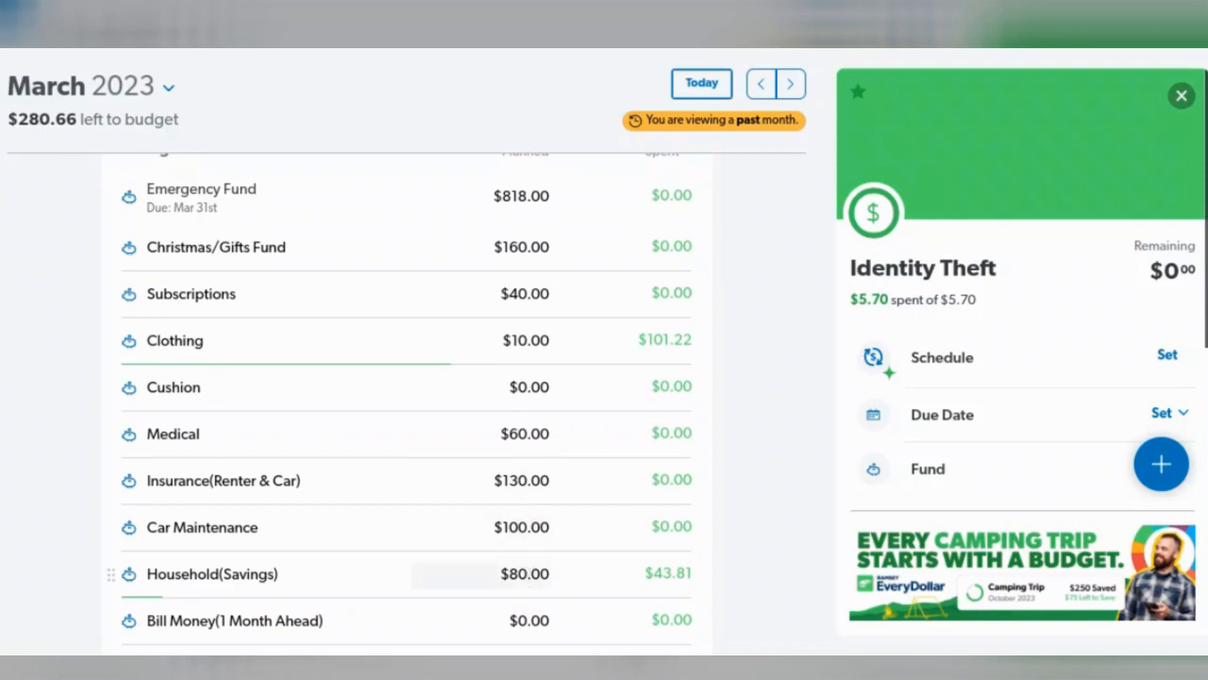
pyautogui.click(525, 575)
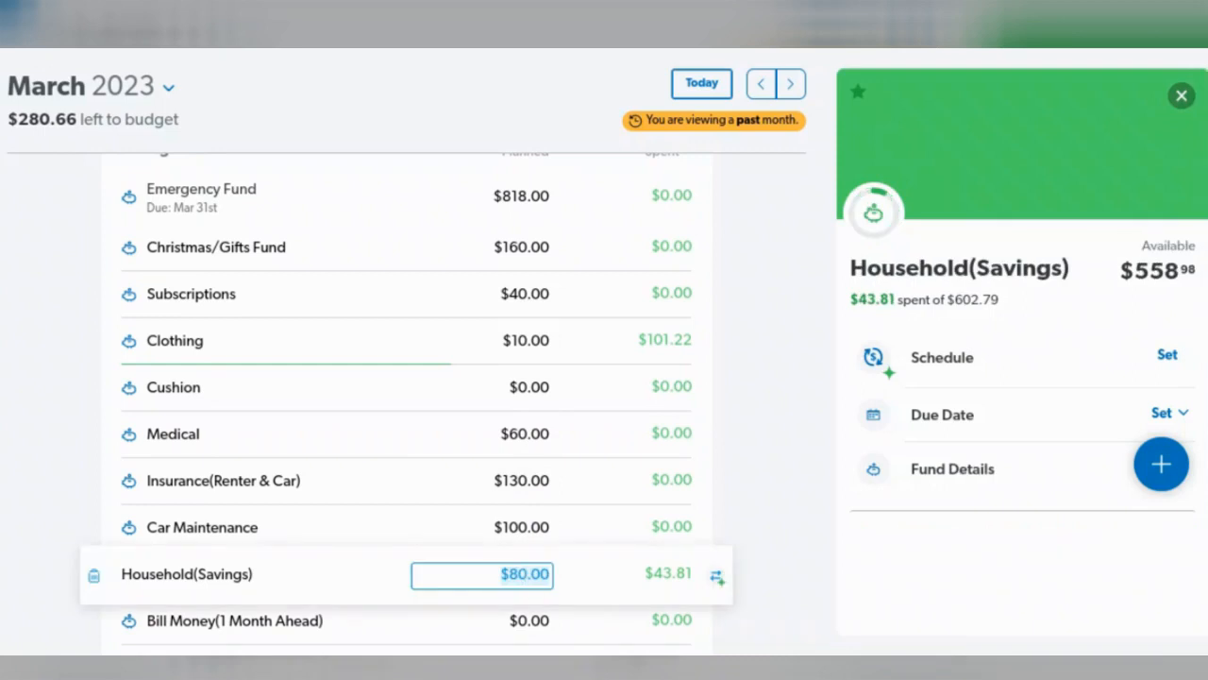
pyautogui.write('100')
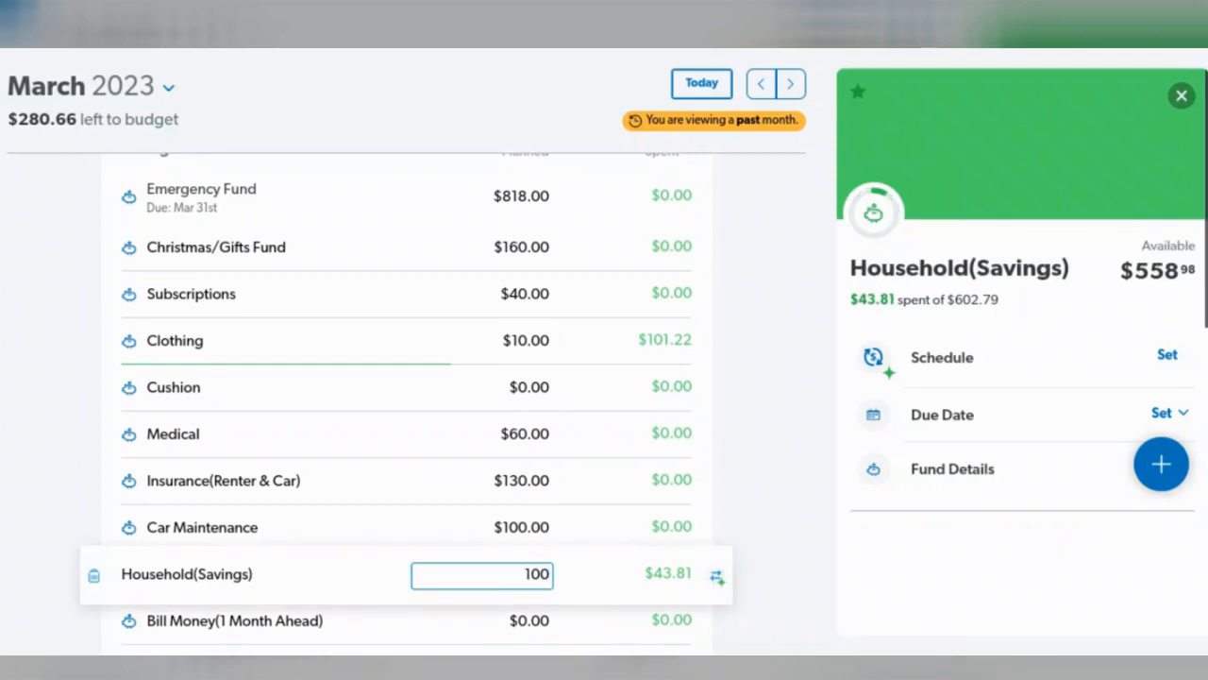
pyautogui.press('Tab')
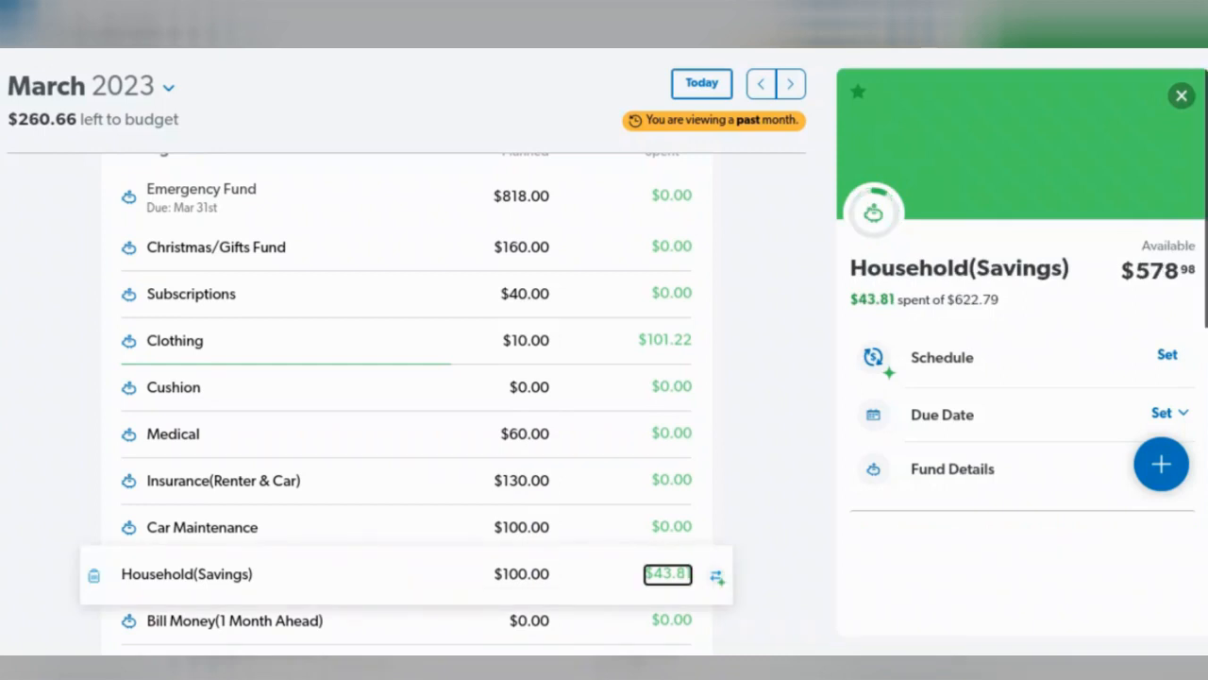
# Check the details of the Electronics fund in the Savings group and close them.
pyautogui.scroll(-2, 407, 472)
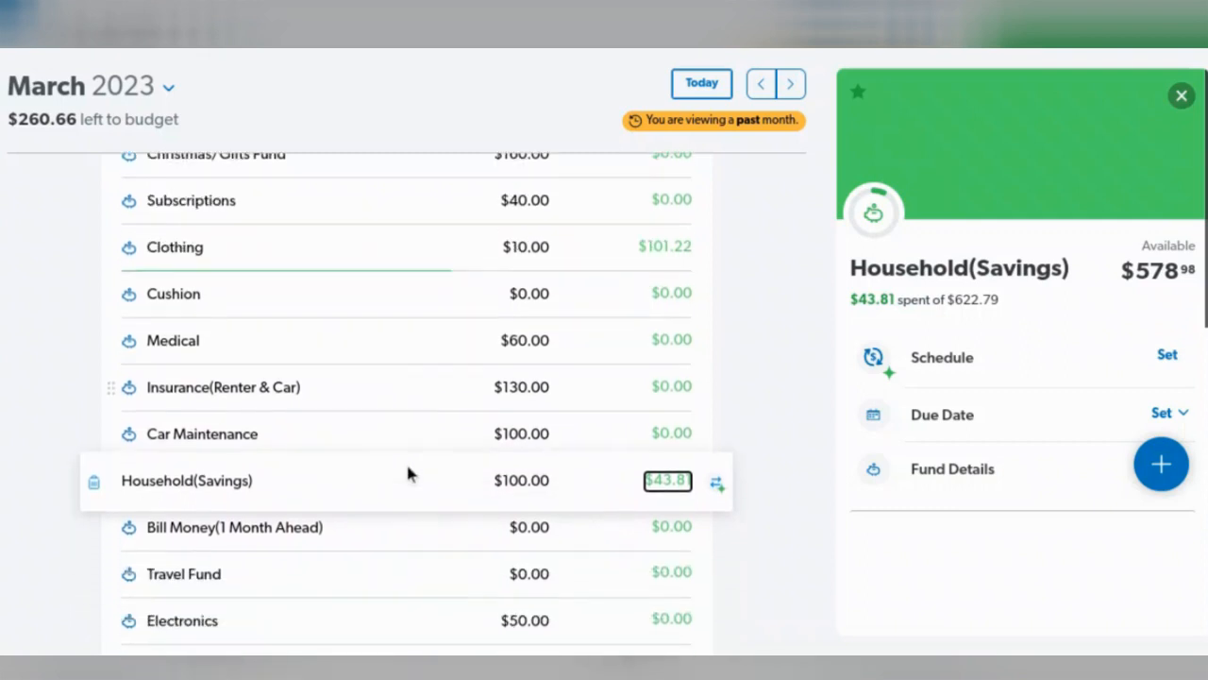
pyautogui.scroll(-1, 408, 472)
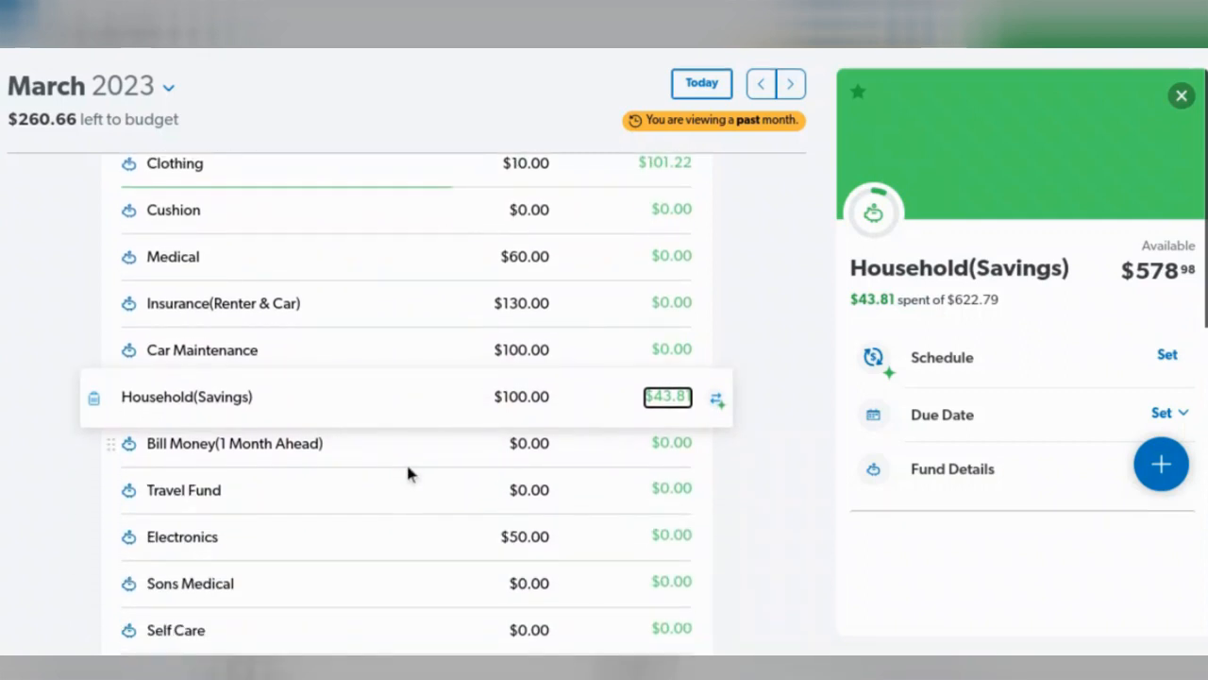
pyautogui.scroll(-1, 486, 520)
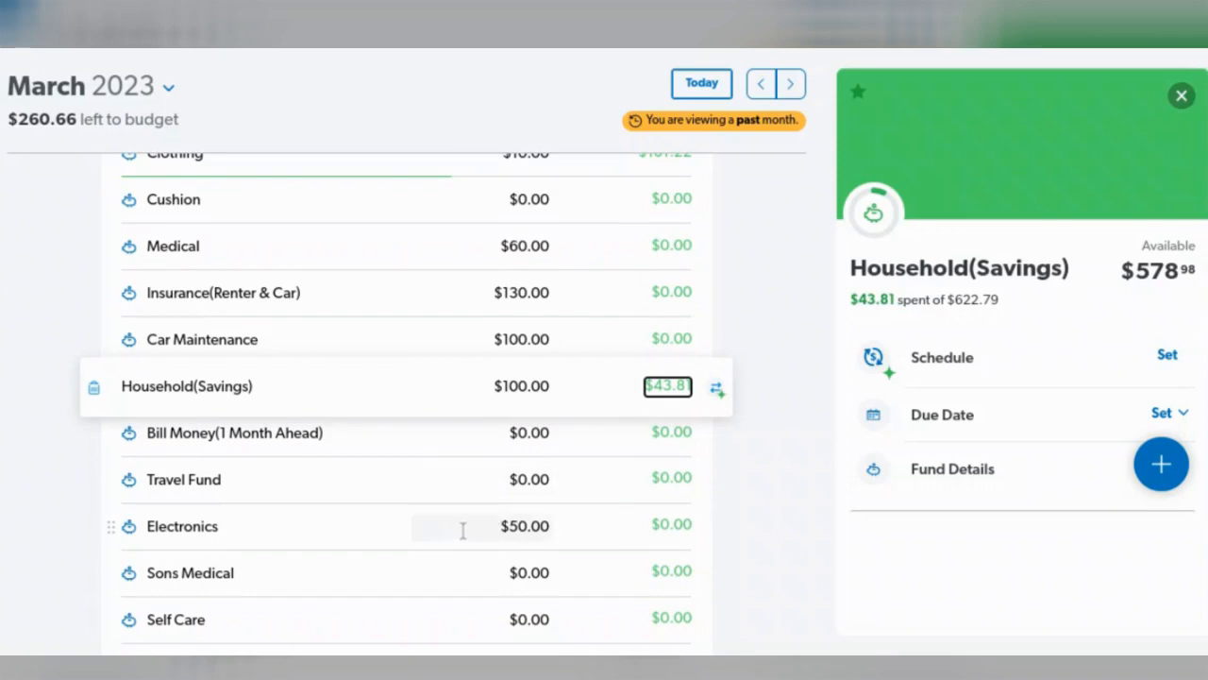
pyautogui.click(461, 527)
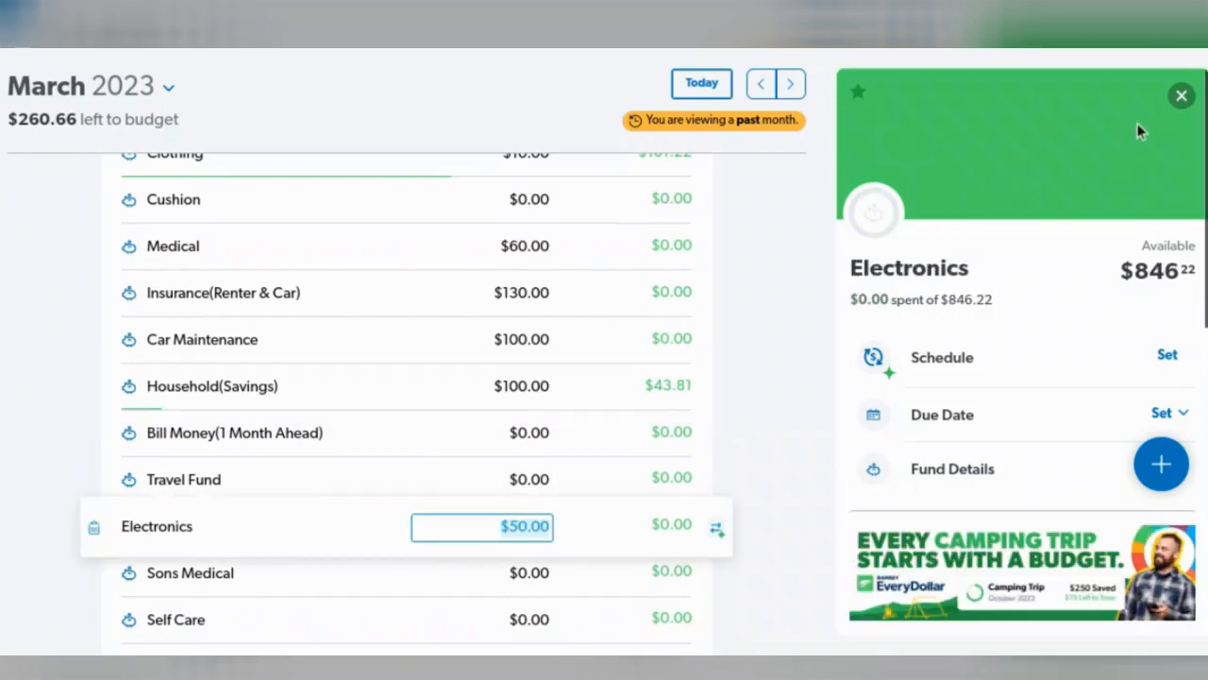
pyautogui.click(1181, 98)
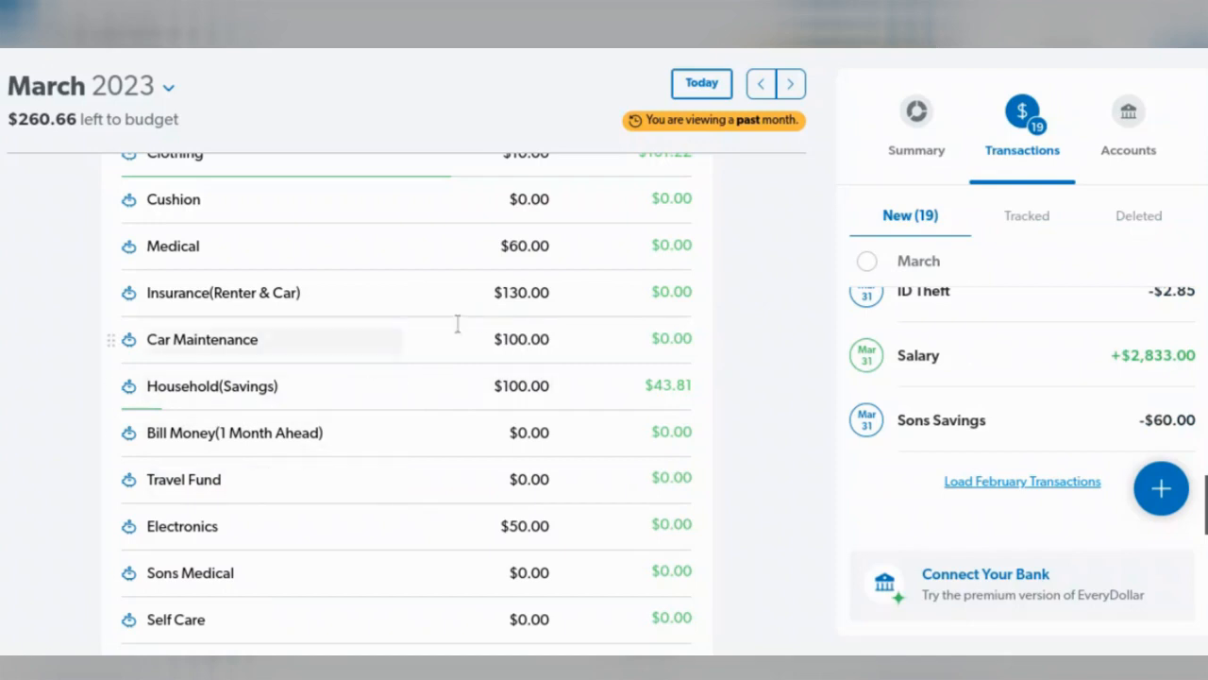
# Set the March planned amount of the Emergency Fund in the Savings group to $1,078.66.
pyautogui.scroll(4, 483, 324)
pyautogui.scroll(4, 484, 324)
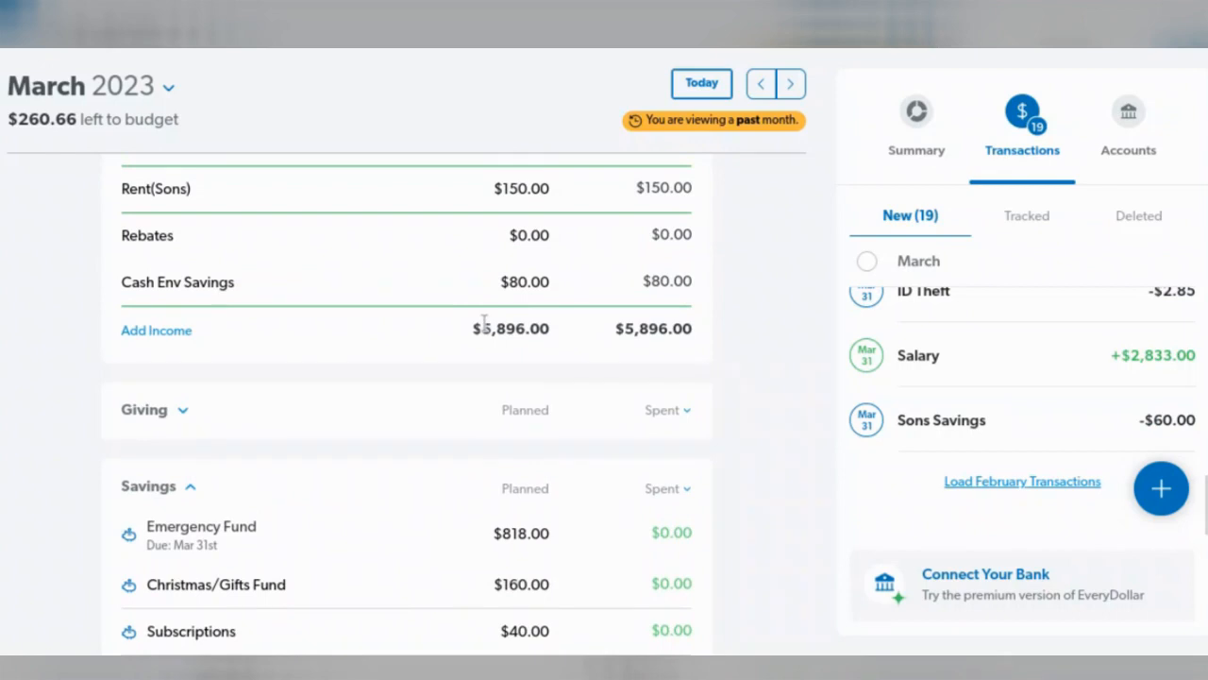
pyautogui.scroll(-3, 491, 364)
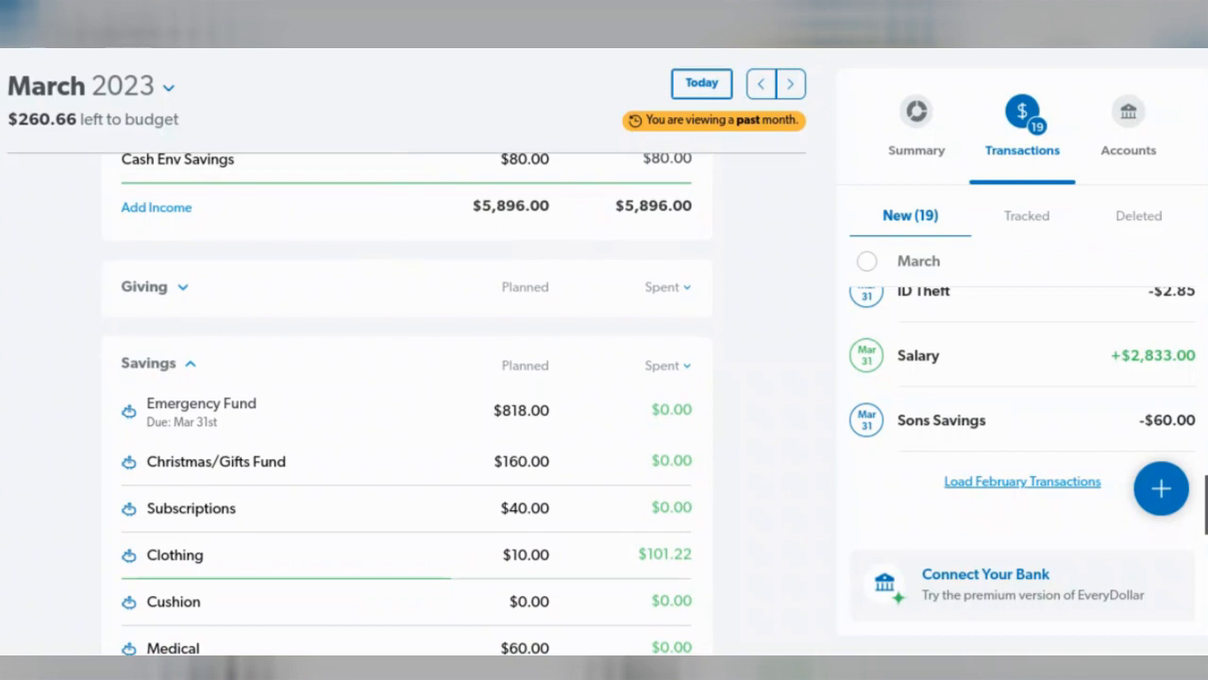
pyautogui.click(535, 409)
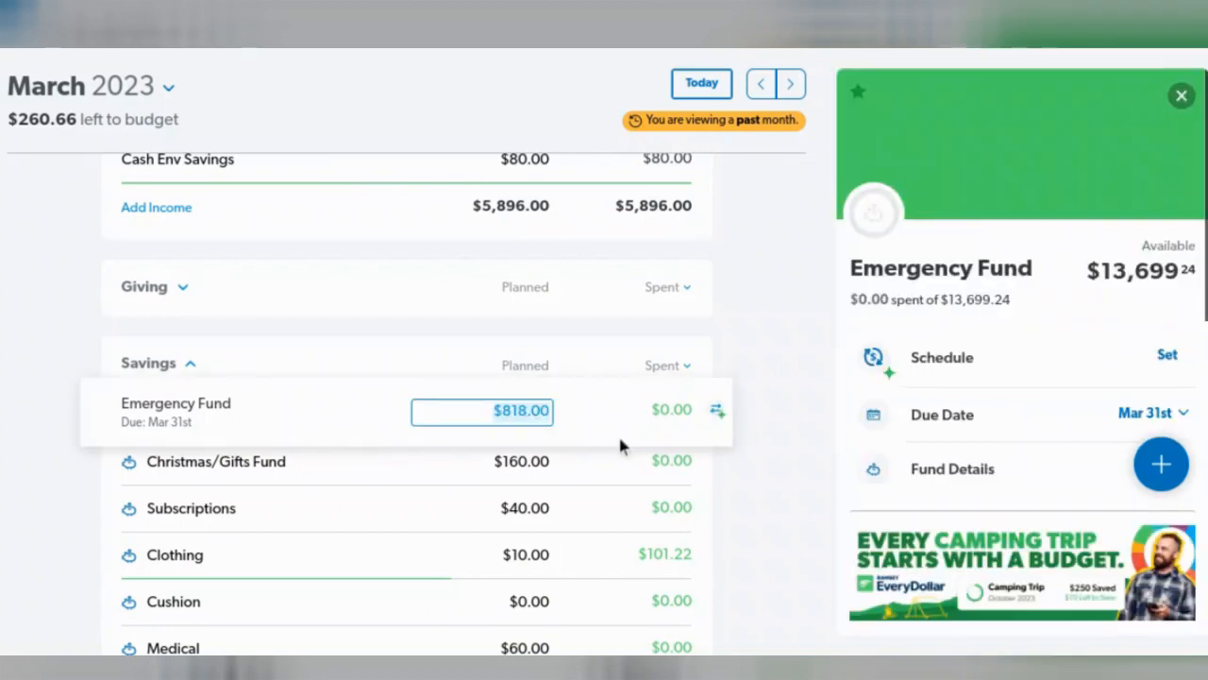
pyautogui.press('BackSpace')
pyautogui.write('1')
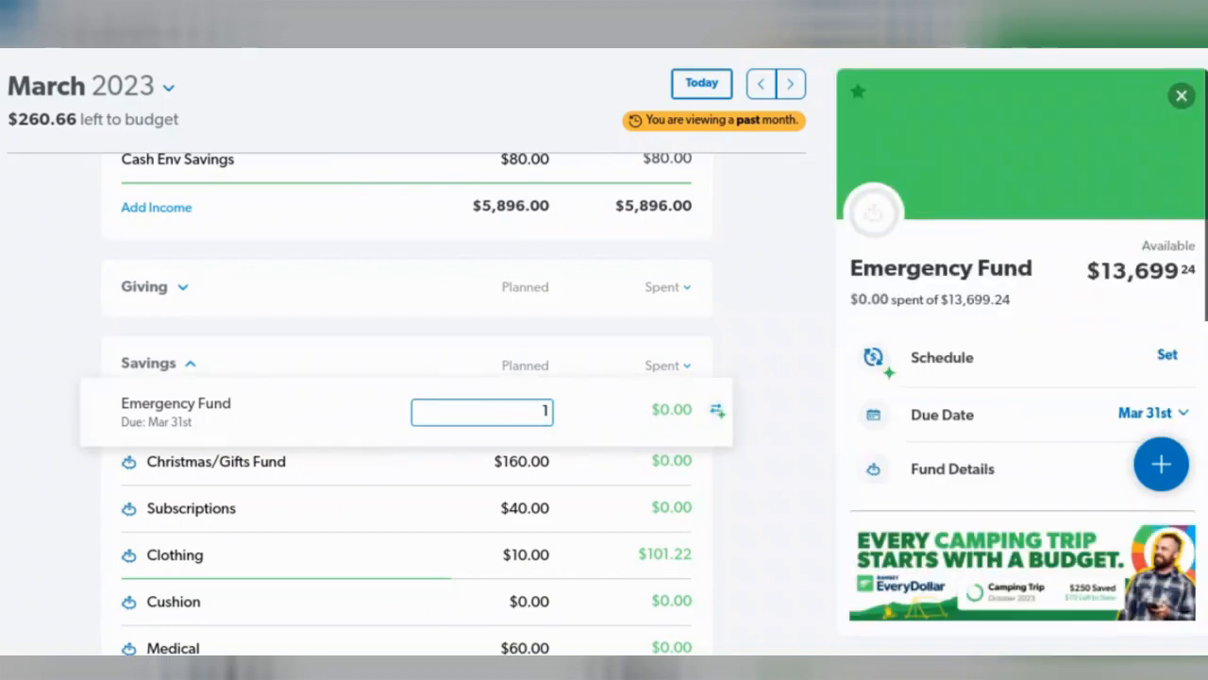
pyautogui.write('078.66')
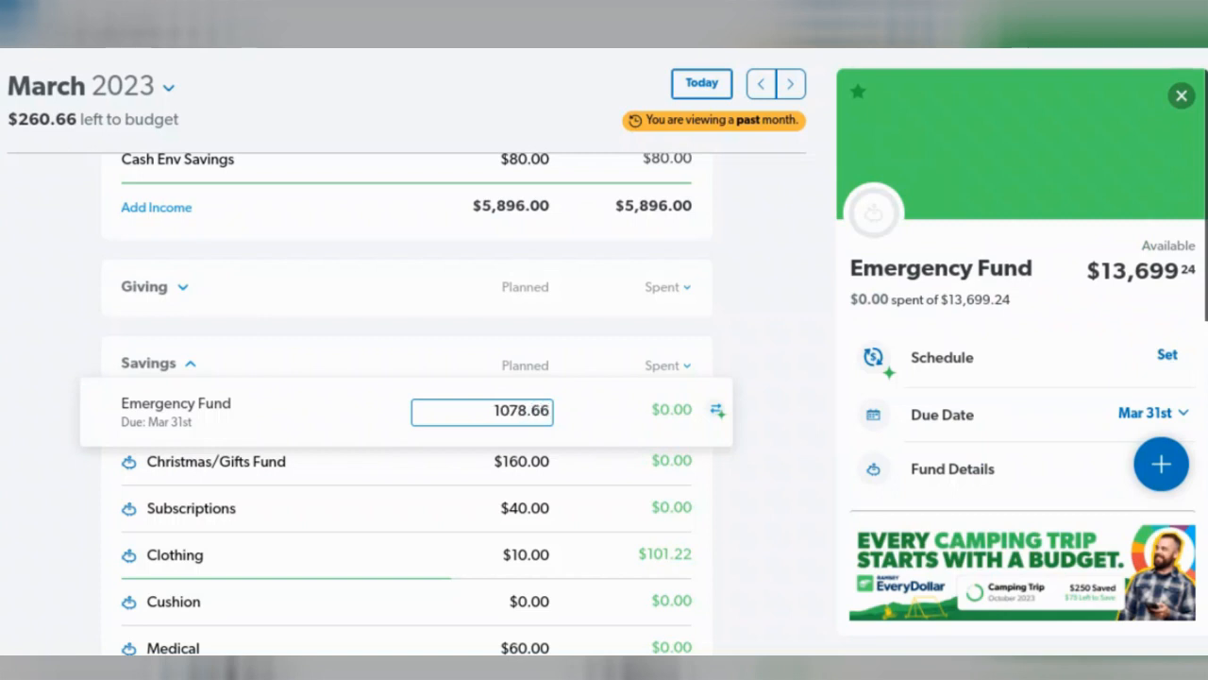
pyautogui.press('Tab')
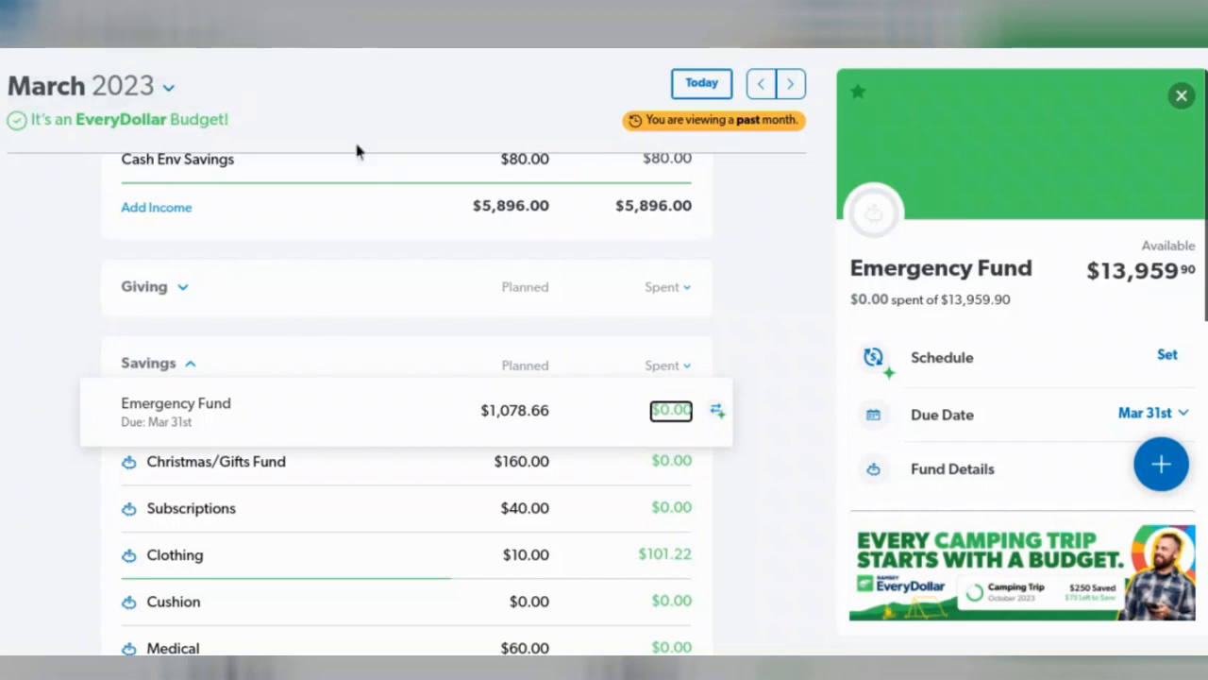
# Switch to the April 2023 budget and look through its new transactions down to the March ones and back.
pyautogui.click(793, 85)
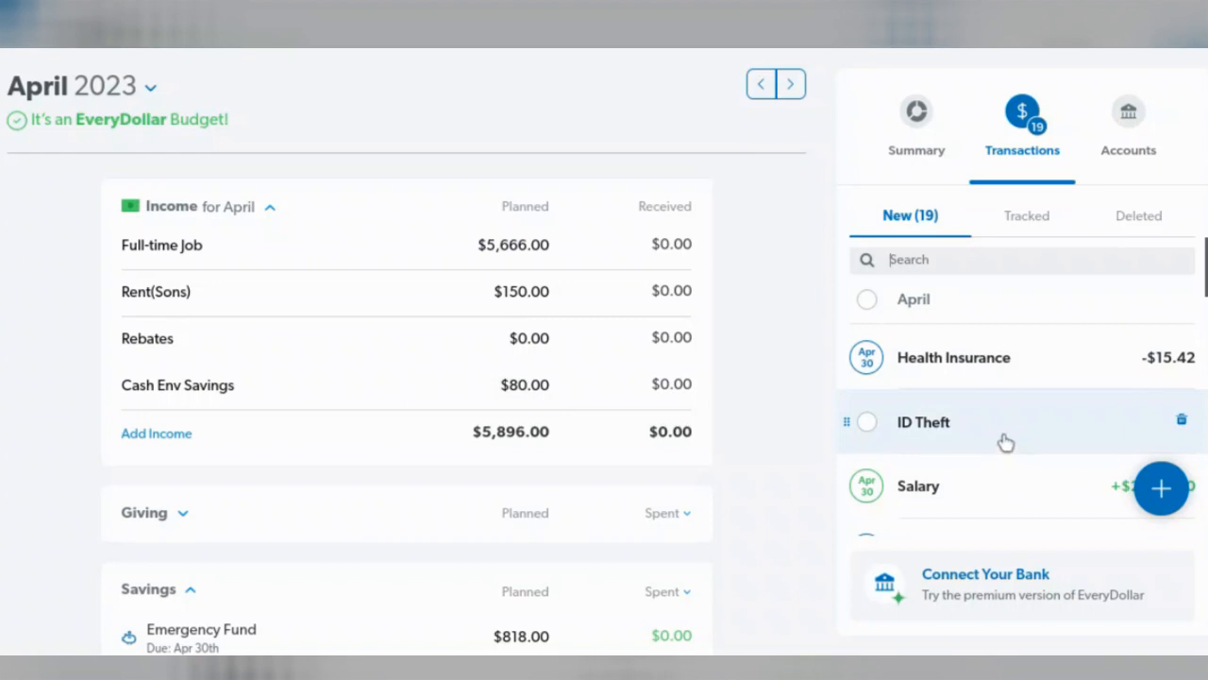
pyautogui.scroll(-2, 1008, 407)
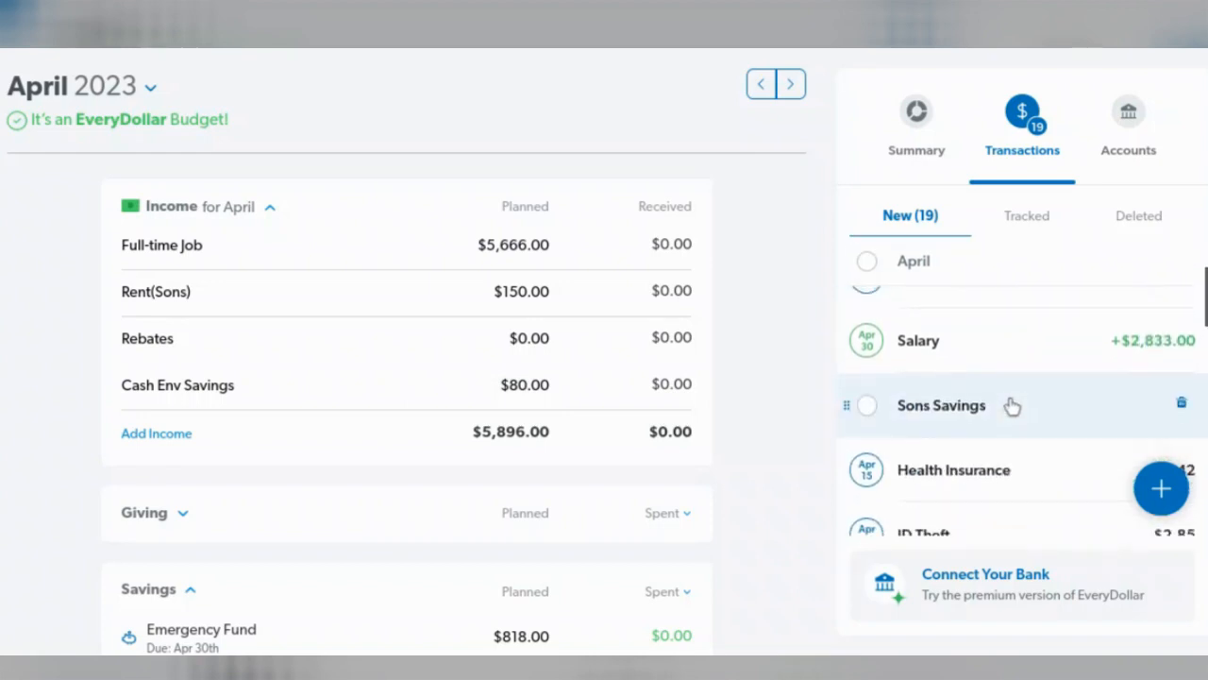
pyautogui.scroll(-3, 1012, 406)
pyautogui.scroll(-5, 1012, 406)
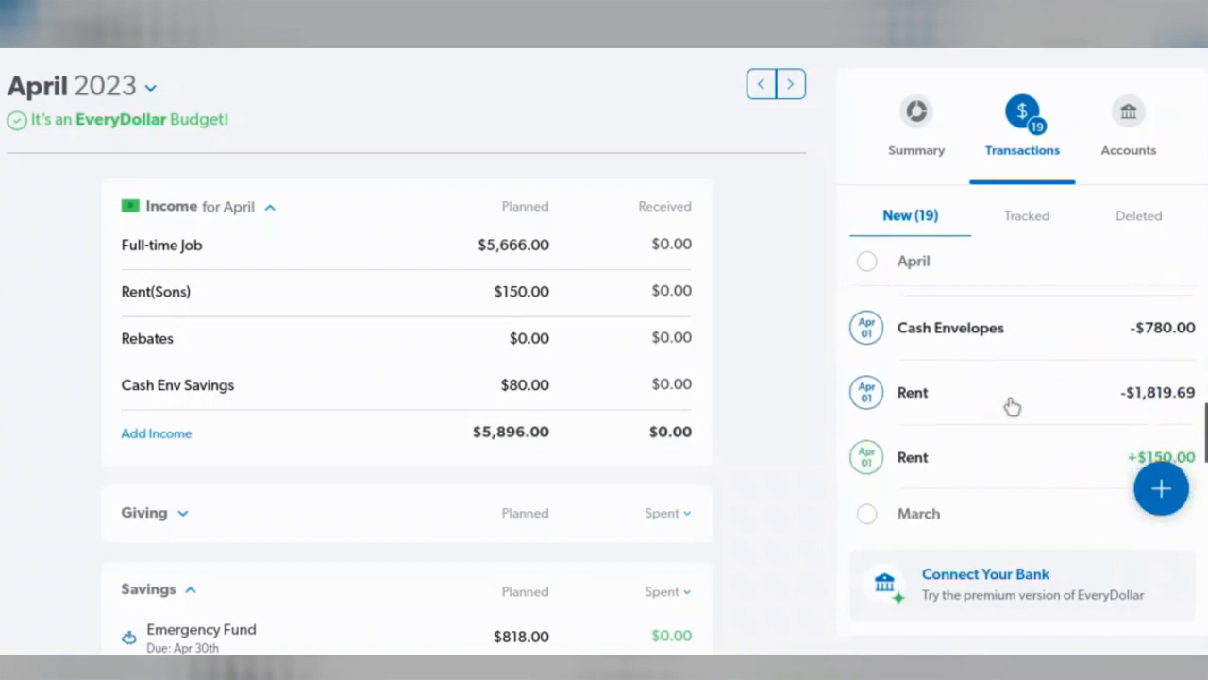
pyautogui.scroll(-2, 1012, 406)
pyautogui.scroll(-4, 1012, 406)
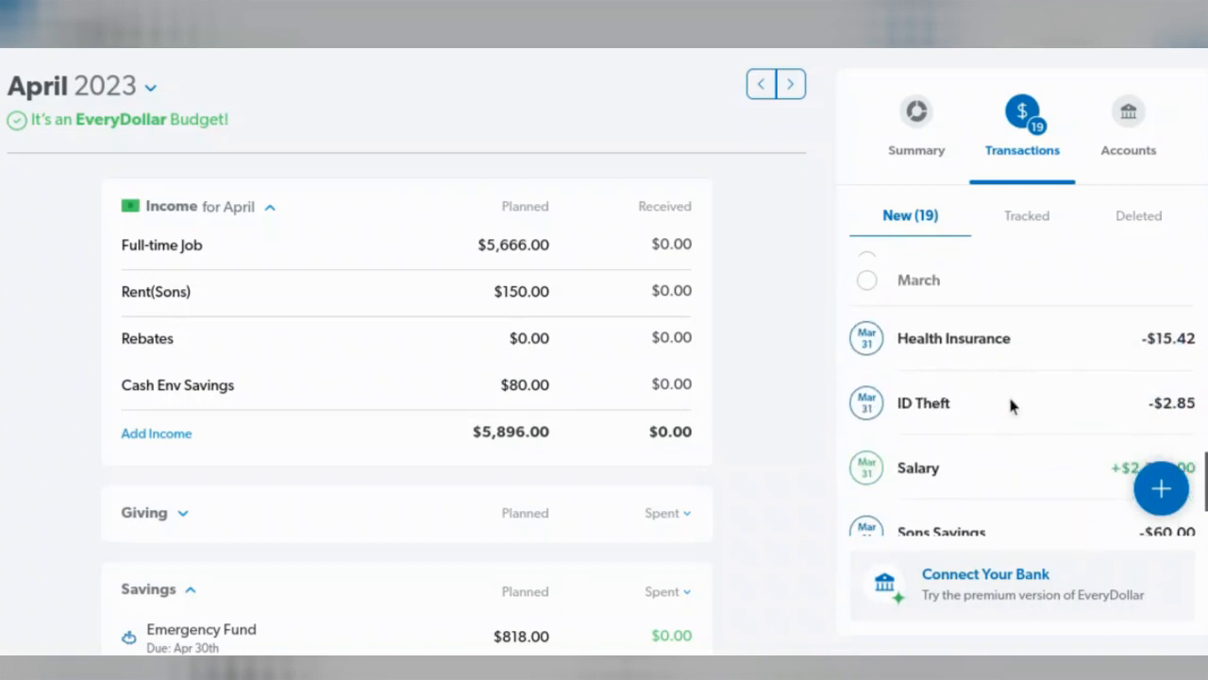
pyautogui.scroll(2, 1011, 404)
pyautogui.scroll(4, 1011, 406)
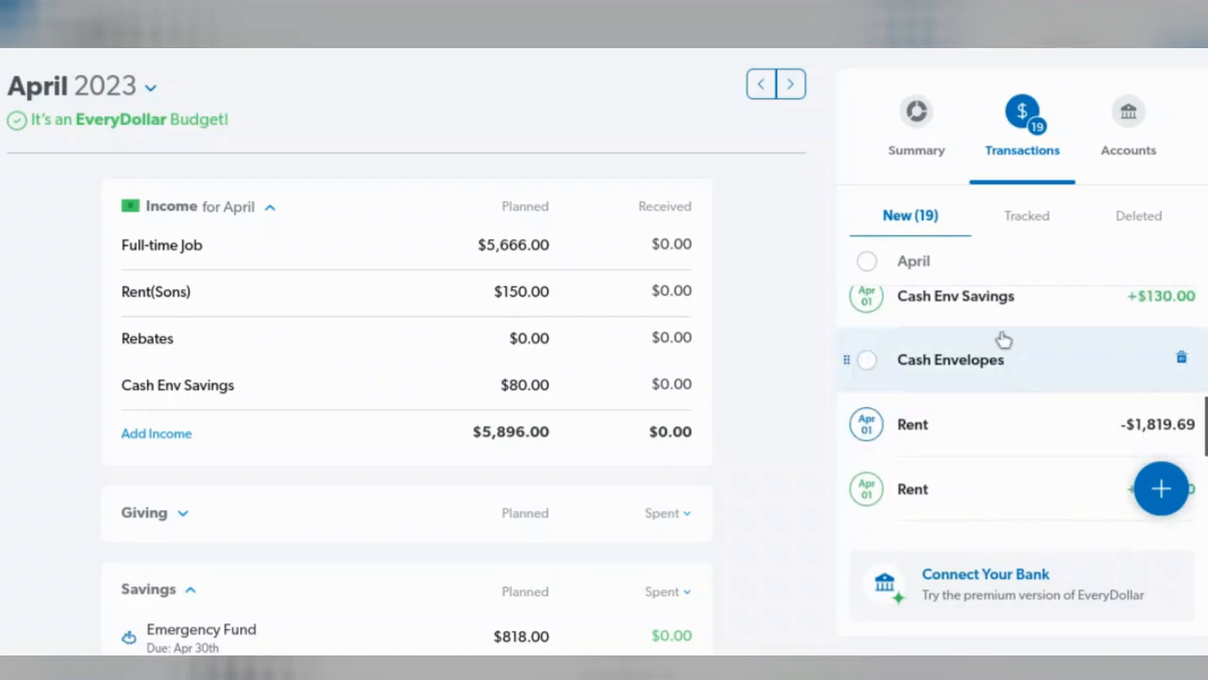
# Set the planned Cash Env Savings income for April to $130 and close the item's details.
pyautogui.click(514, 387)
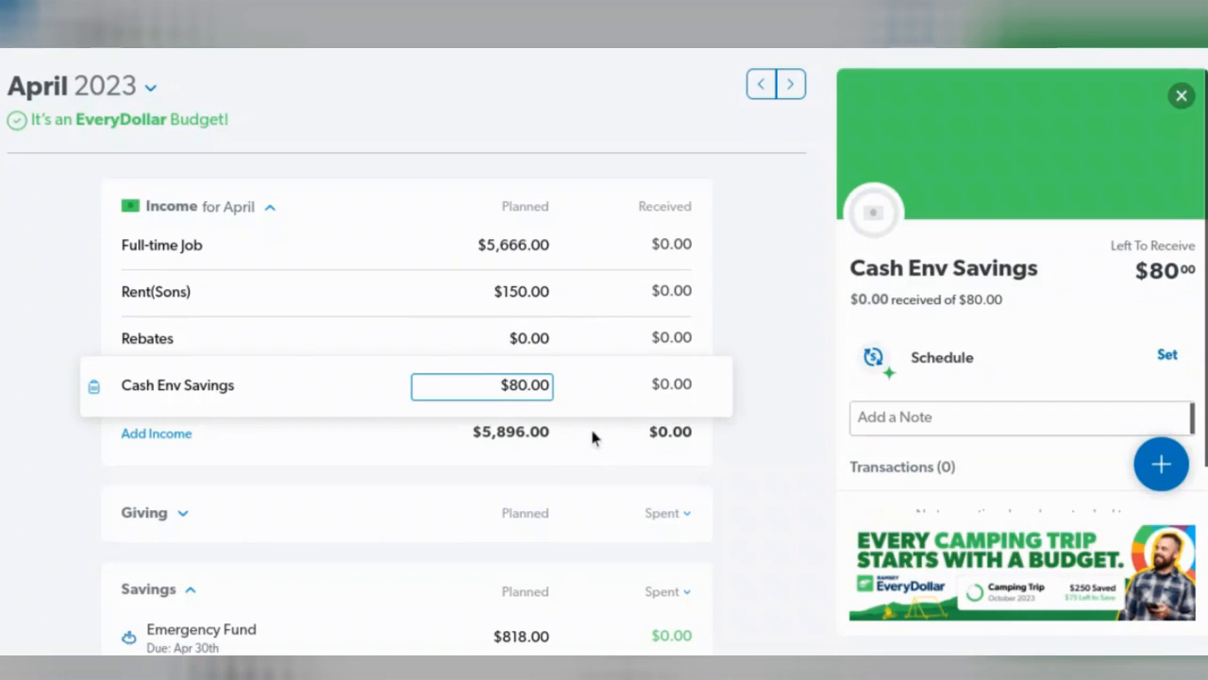
pyautogui.press('Left')
pyautogui.press('BackSpace')
pyautogui.write('13')
pyautogui.press('Tab')
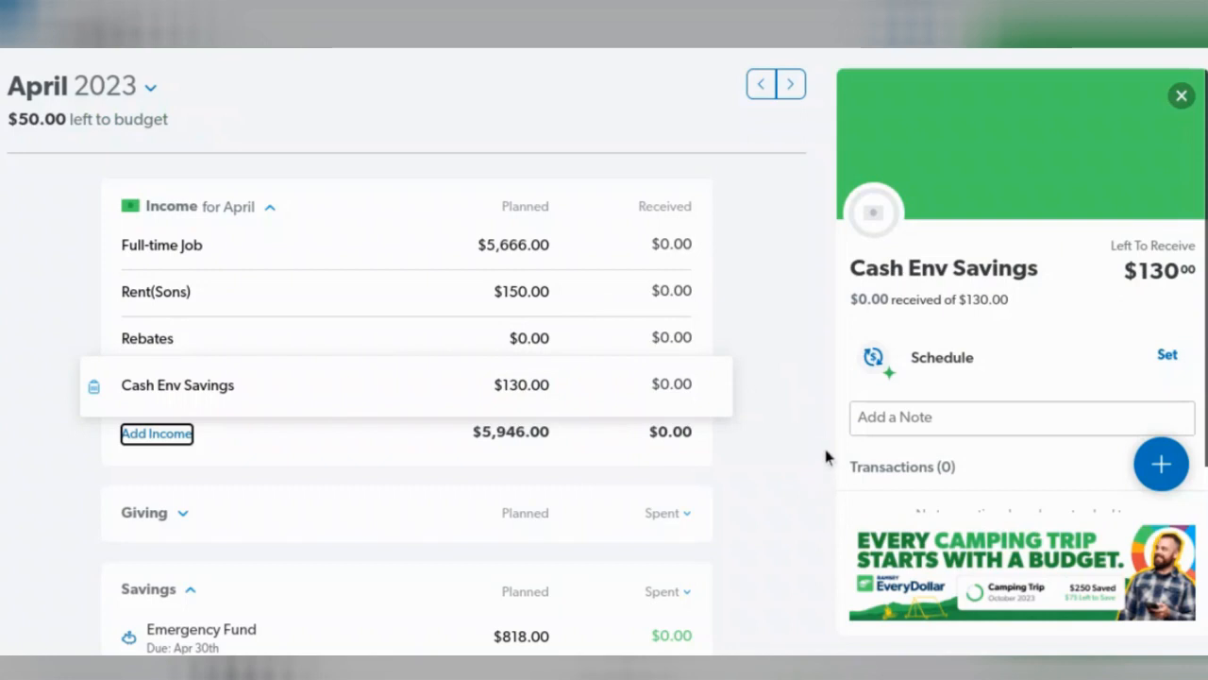
pyautogui.click(1181, 96)
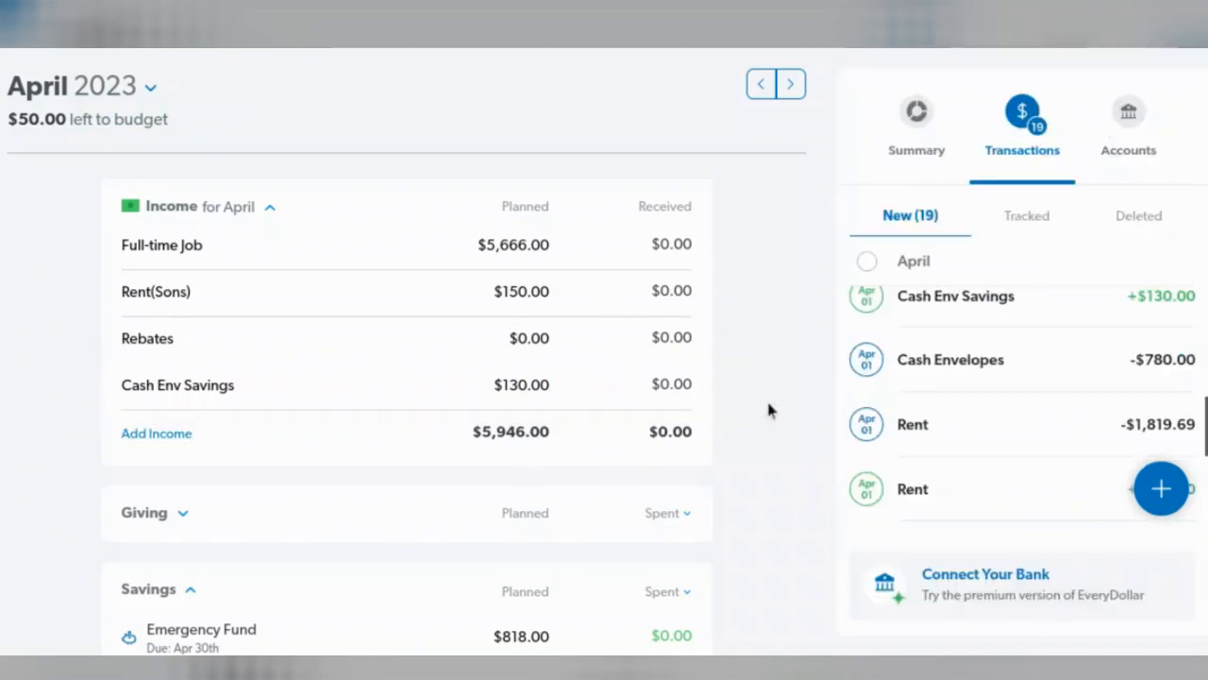
# Set the April planned amount of the Emergency Fund in the Savings group to $1,006.
pyautogui.scroll(-4, 708, 429)
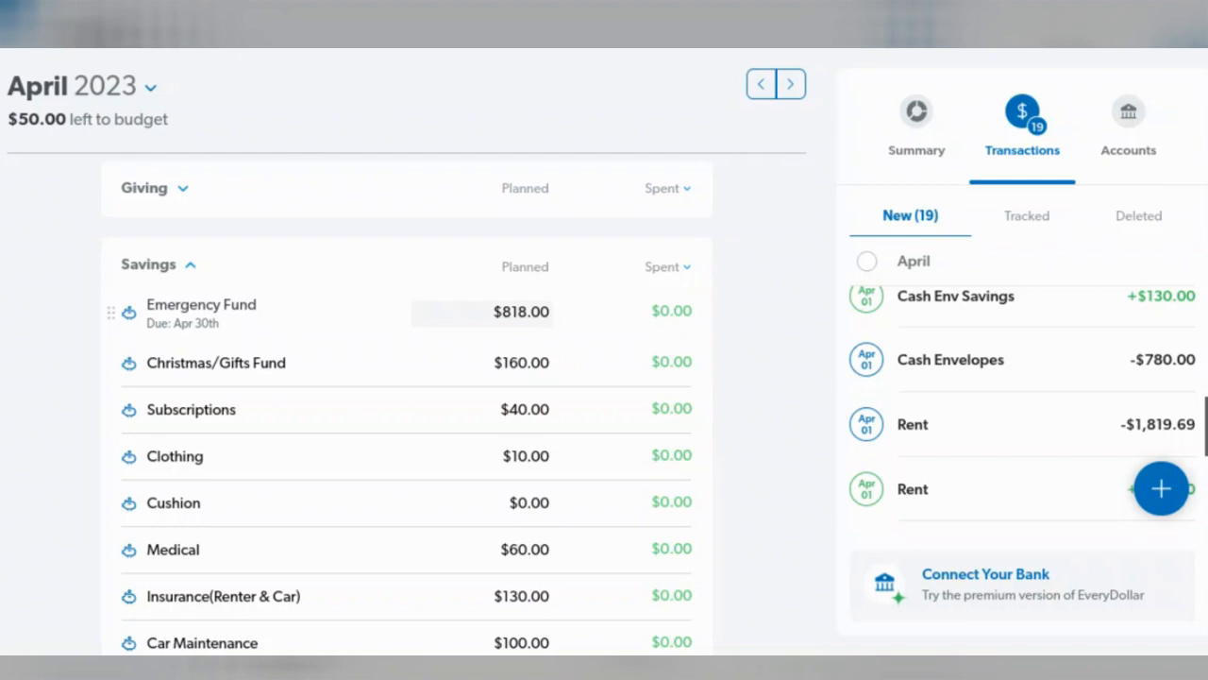
pyautogui.click(528, 320)
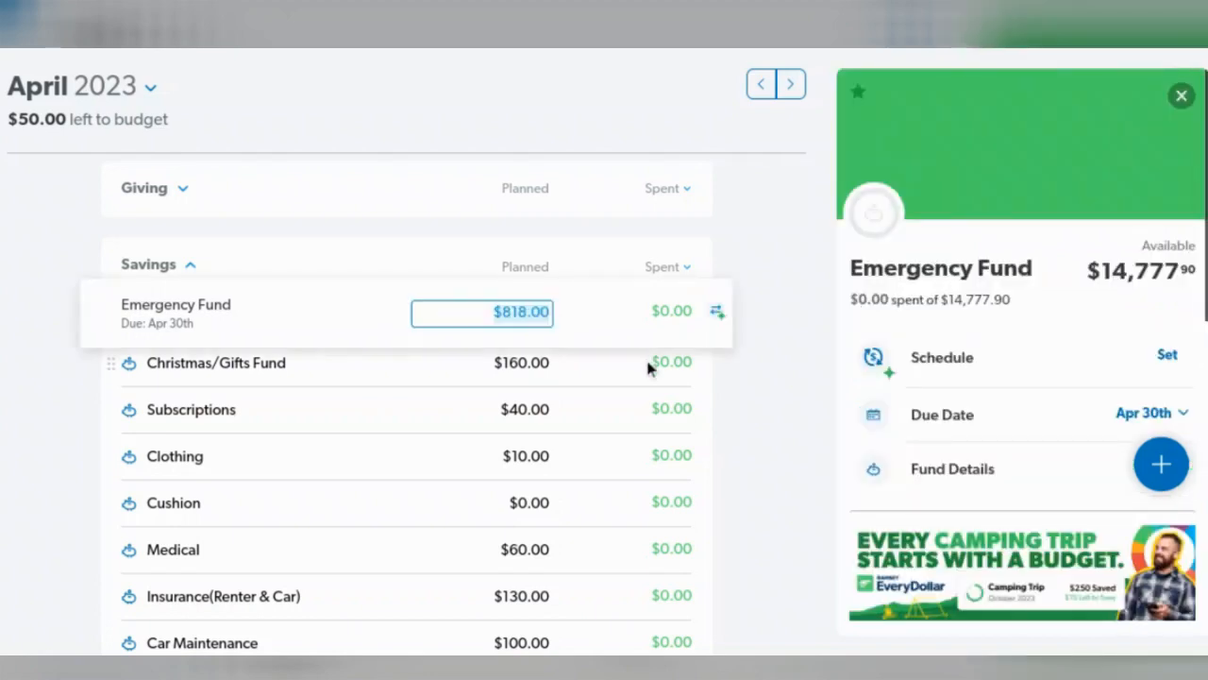
pyautogui.write('1')
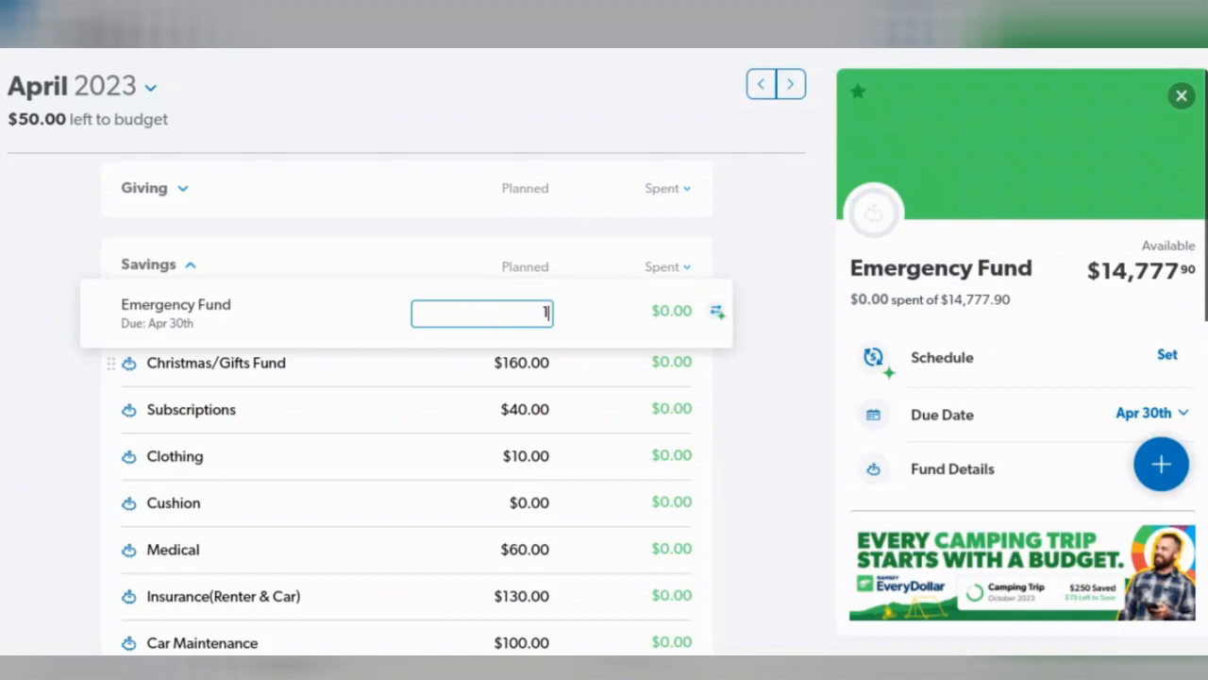
pyautogui.write('006')
pyautogui.press('Tab')
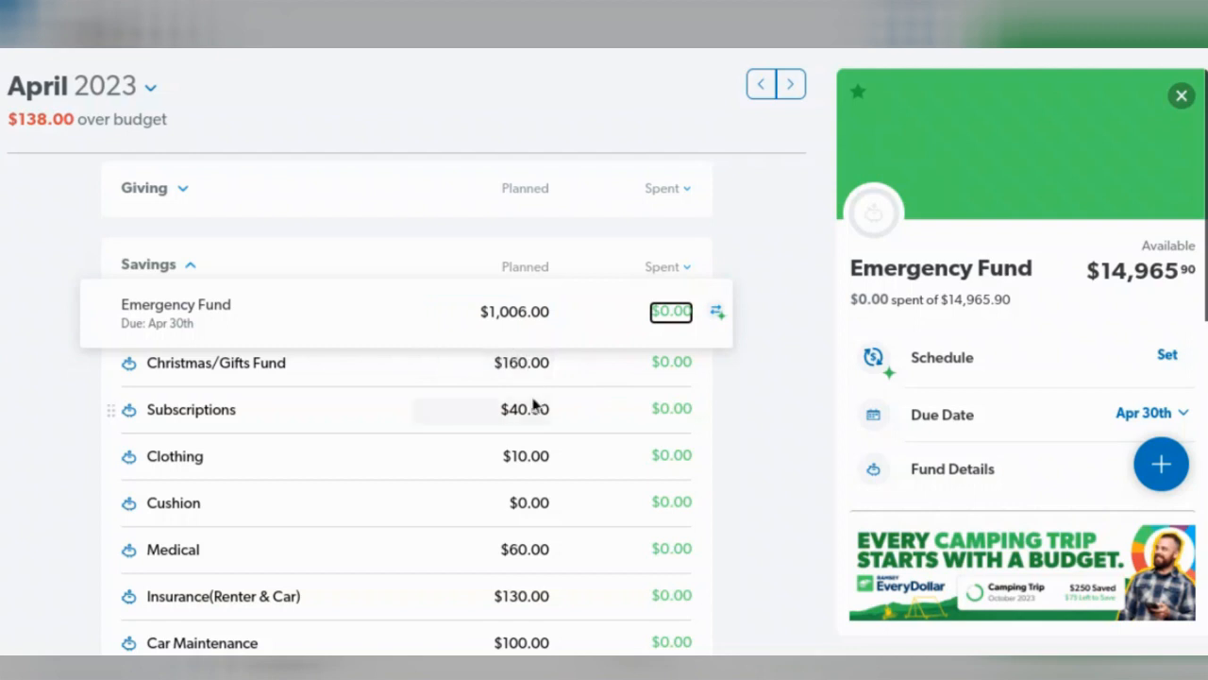
# Set the April planned amounts in the Savings group to $30 for Clothing and $0 for Medical.
pyautogui.click(525, 456)
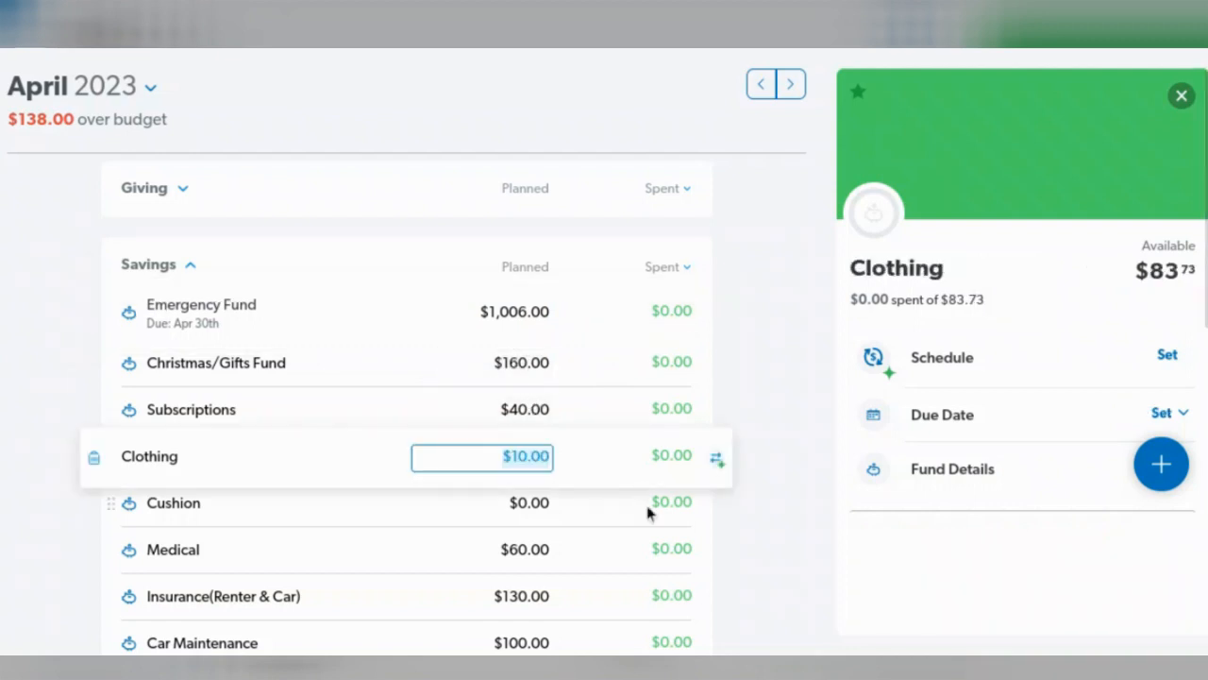
pyautogui.write('30')
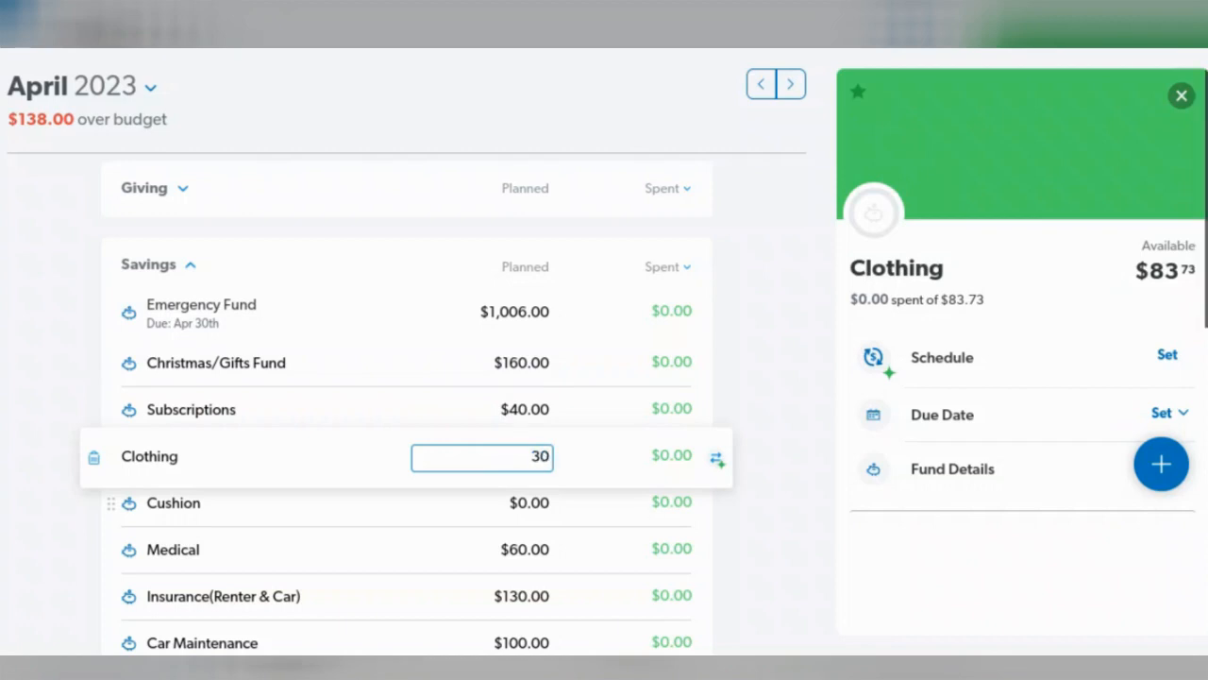
pyautogui.press('Tab')
pyautogui.scroll(-3, 553, 443)
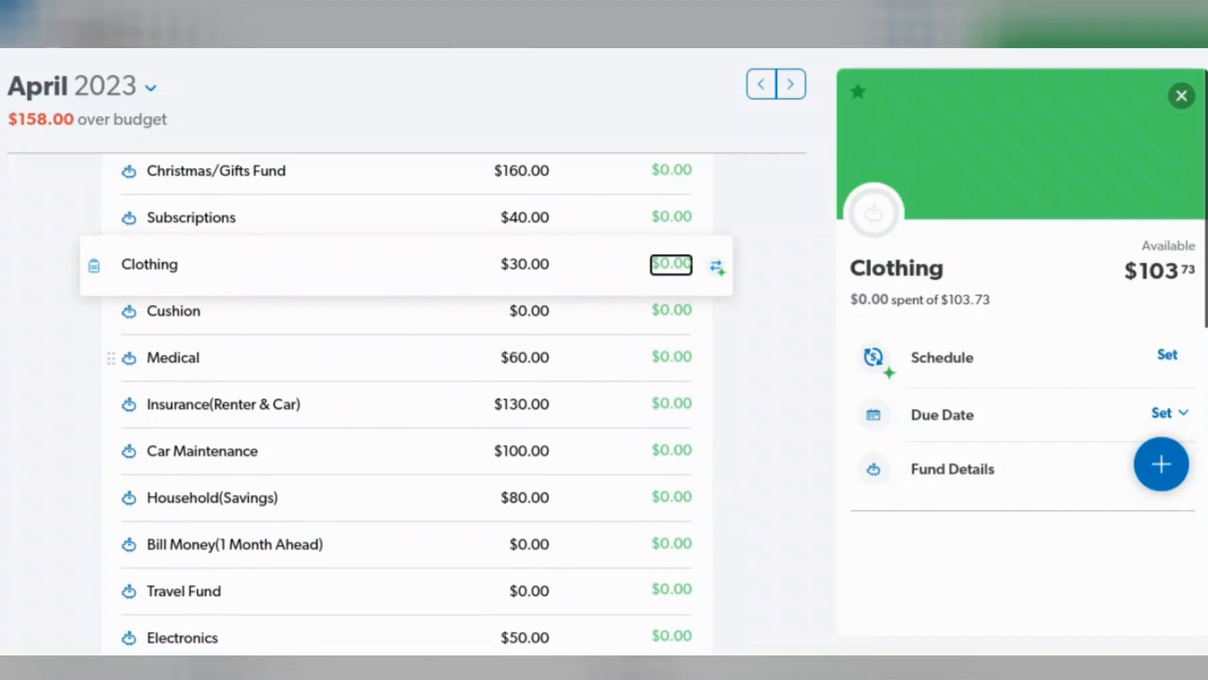
pyautogui.click(519, 356)
pyautogui.write('0')
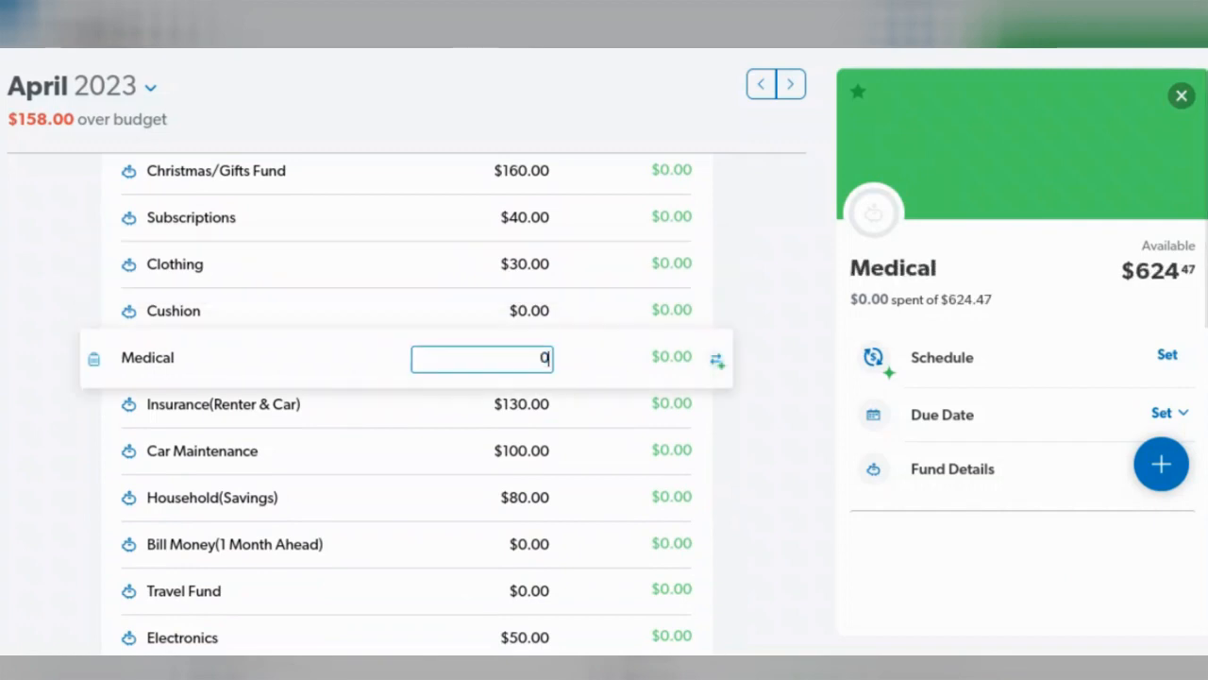
pyautogui.press('Tab')
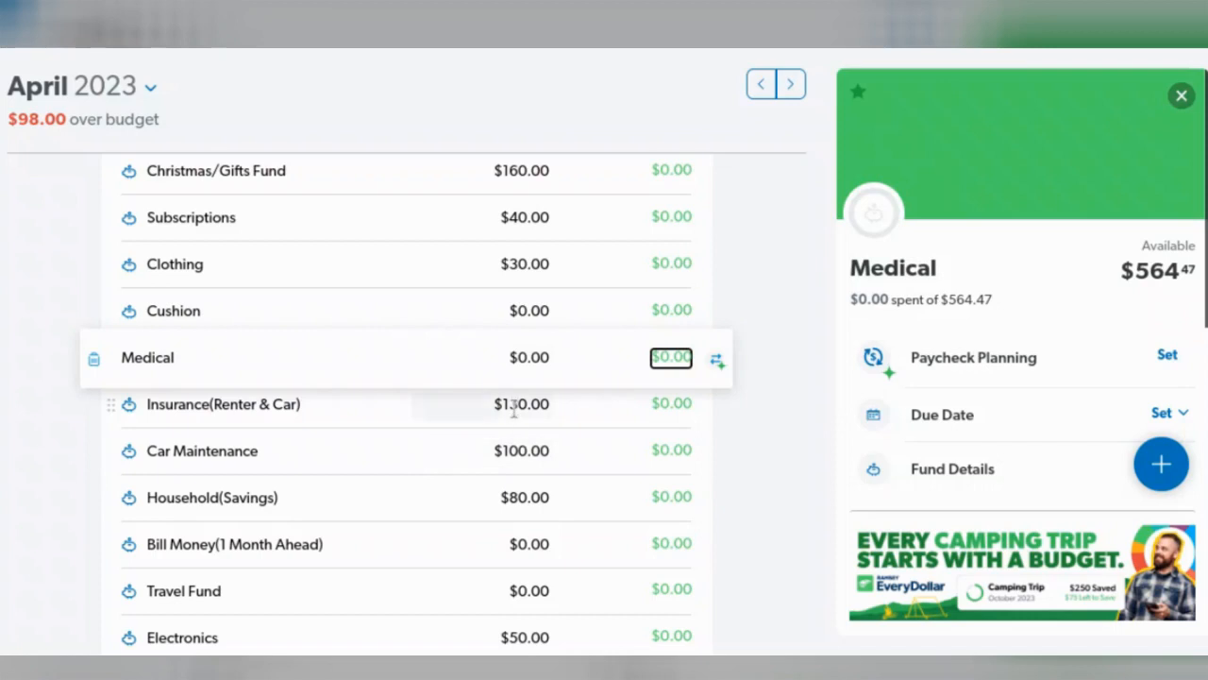
# Set the April planned amount of Household(Savings) in the Savings group to $42.
pyautogui.click(522, 484)
pyautogui.press('Right')
pyautogui.press('Right')
pyautogui.press('Right')
pyautogui.press('BackSpace')
pyautogui.press('BackSpace')
pyautogui.write('42')
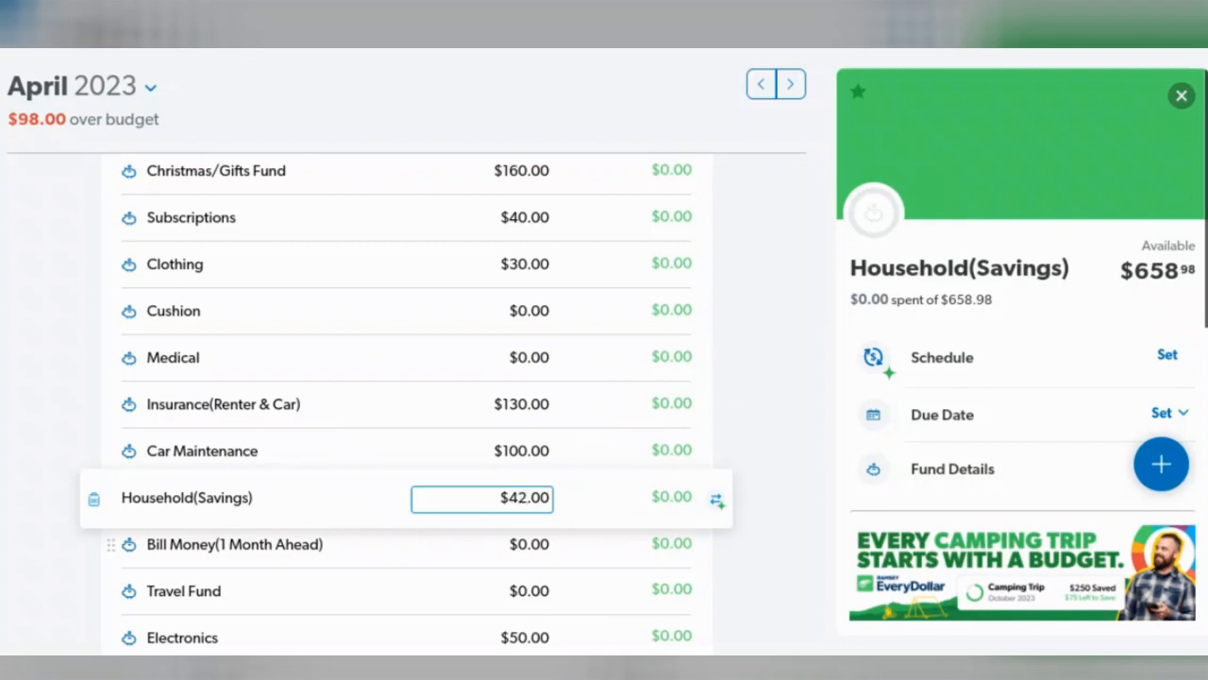
# Set the April planned amount of Taxes (Income) in the Savings group to $500.
pyautogui.scroll(-2, 525, 502)
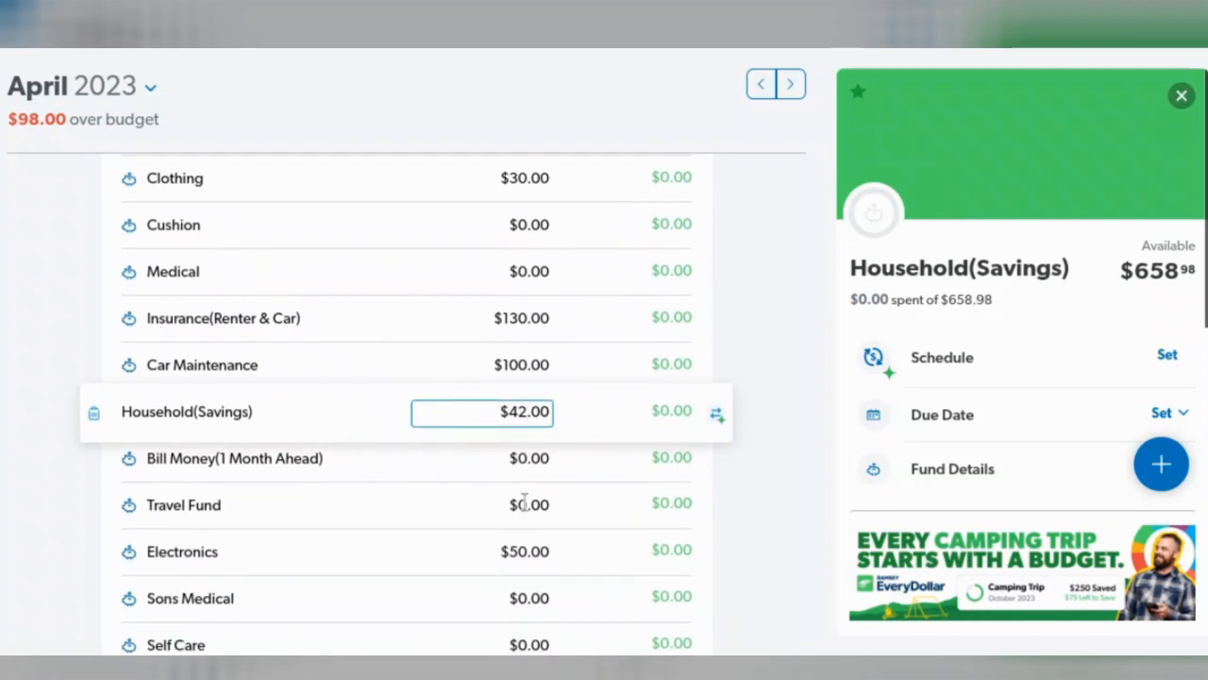
pyautogui.scroll(-2, 525, 503)
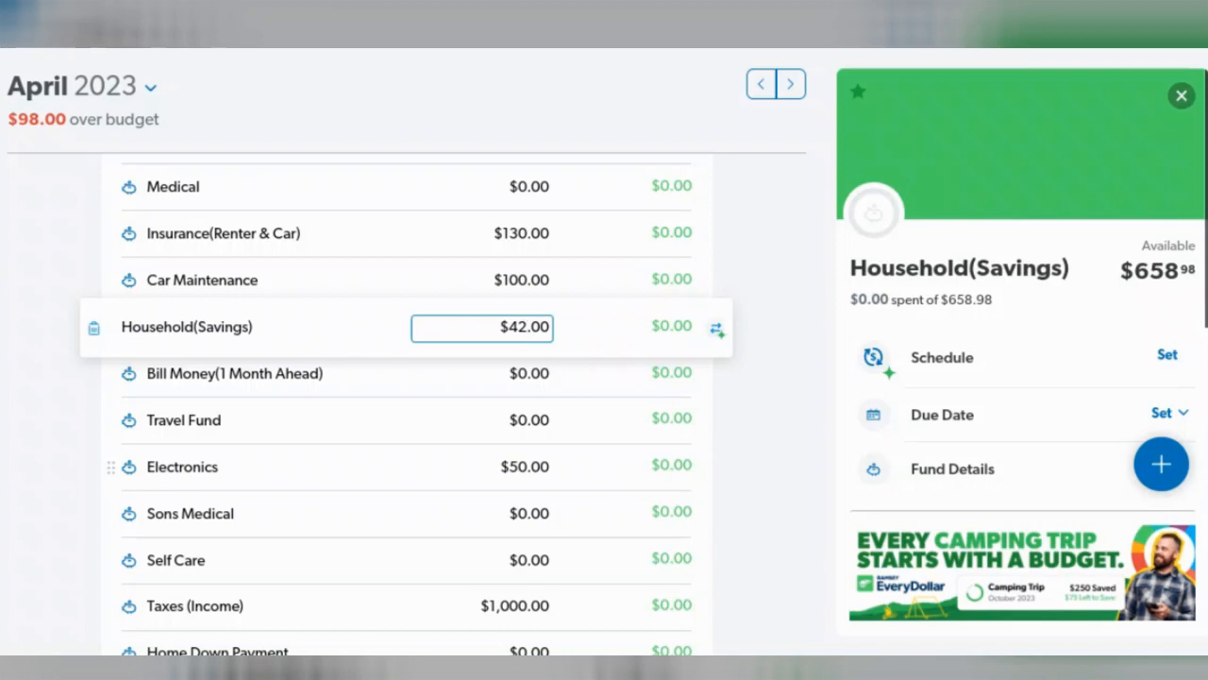
pyautogui.scroll(-1, 587, 453)
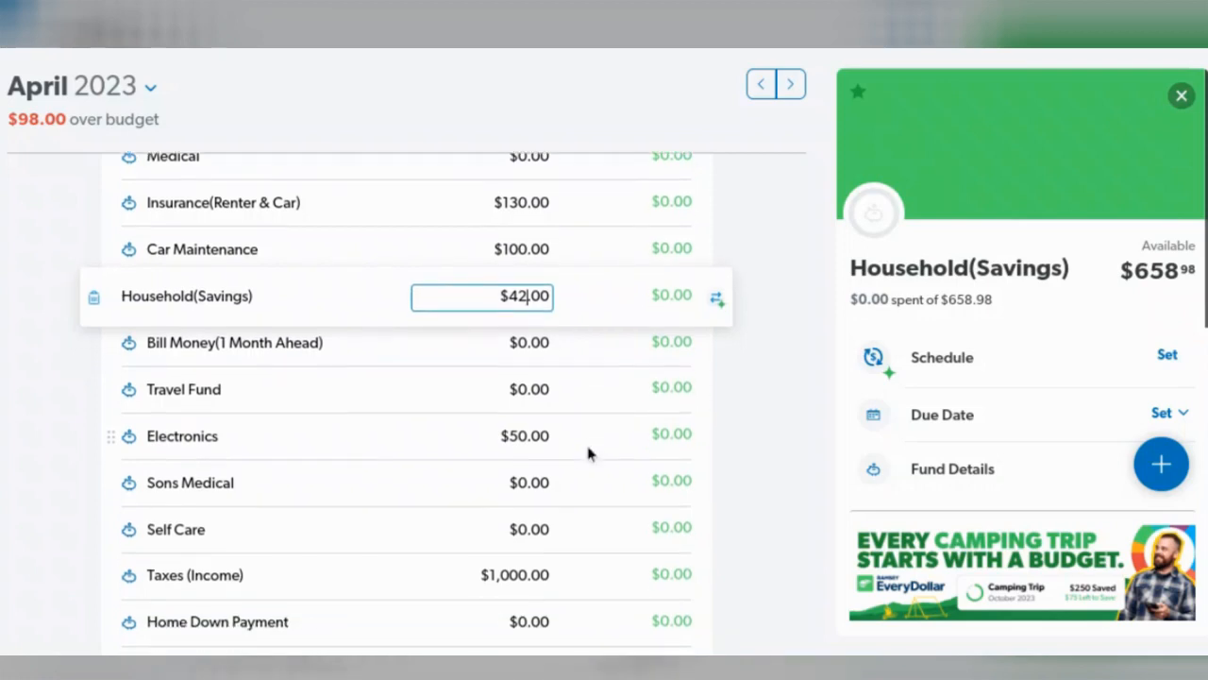
pyautogui.scroll(-3, 587, 454)
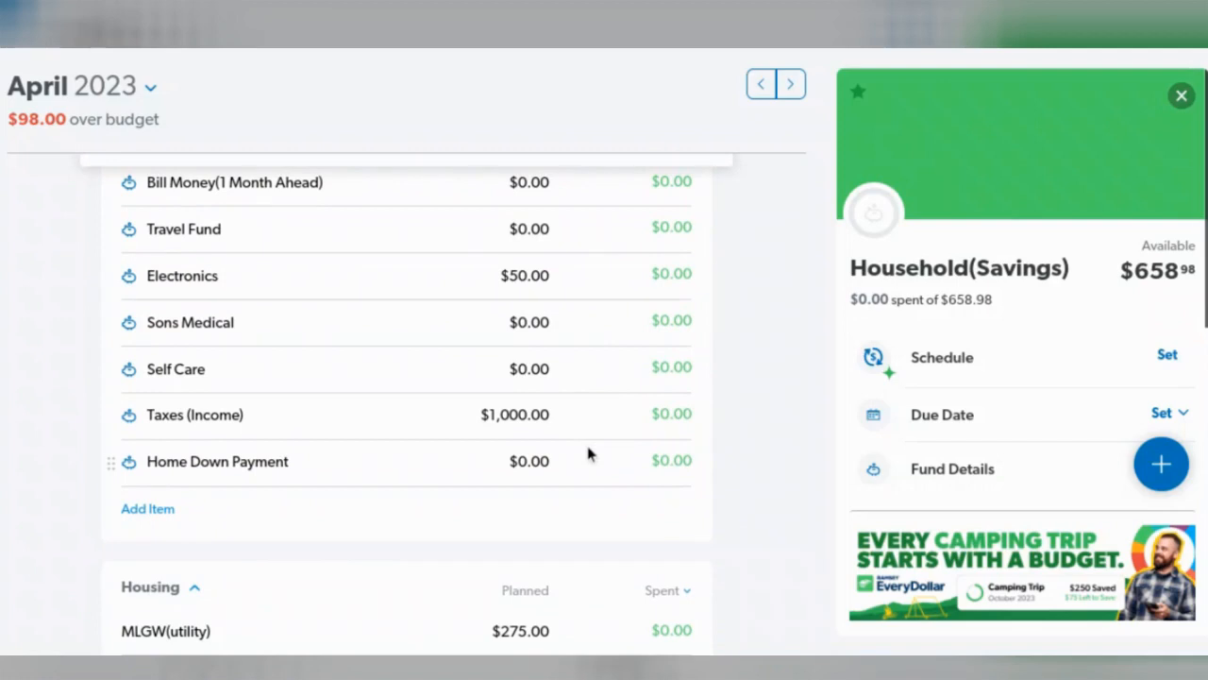
pyautogui.press('BackSpace')
pyautogui.click(510, 414)
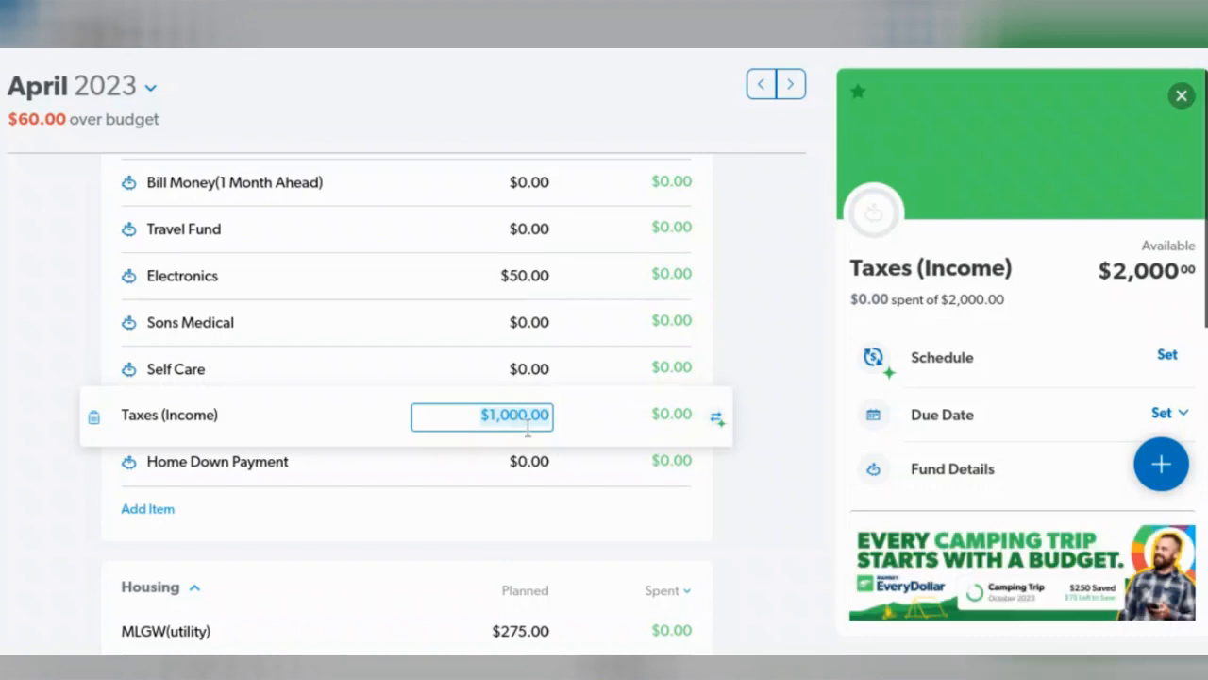
pyautogui.write('500')
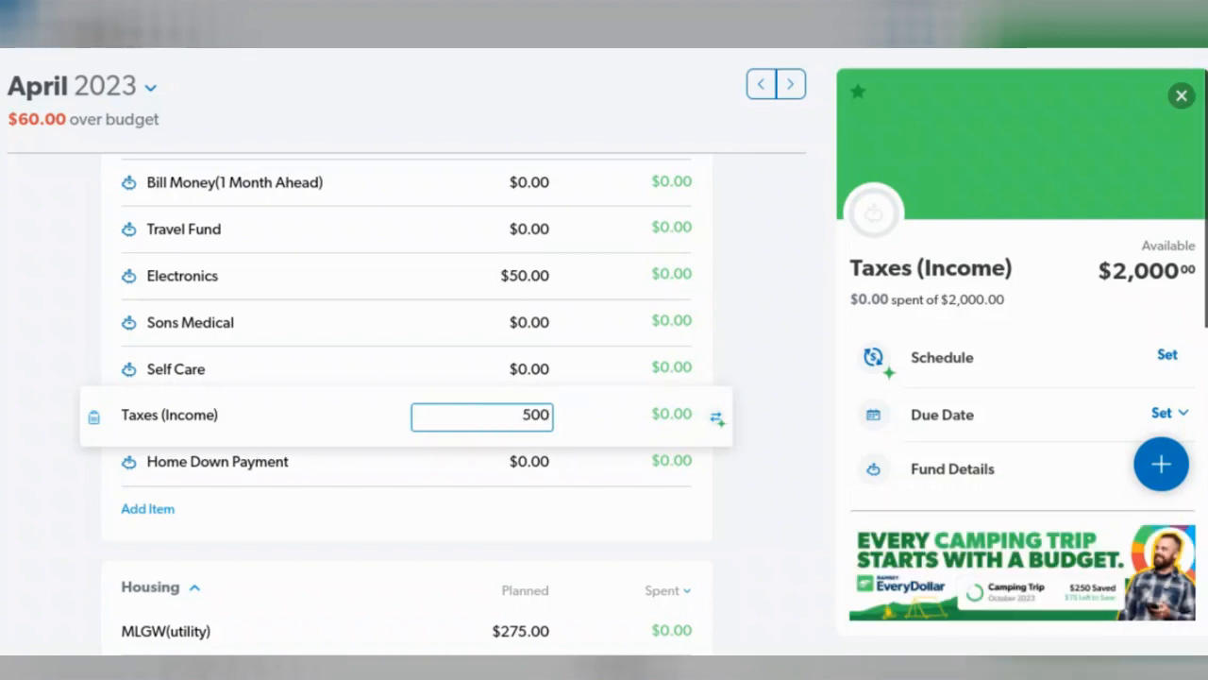
pyautogui.press('Tab')
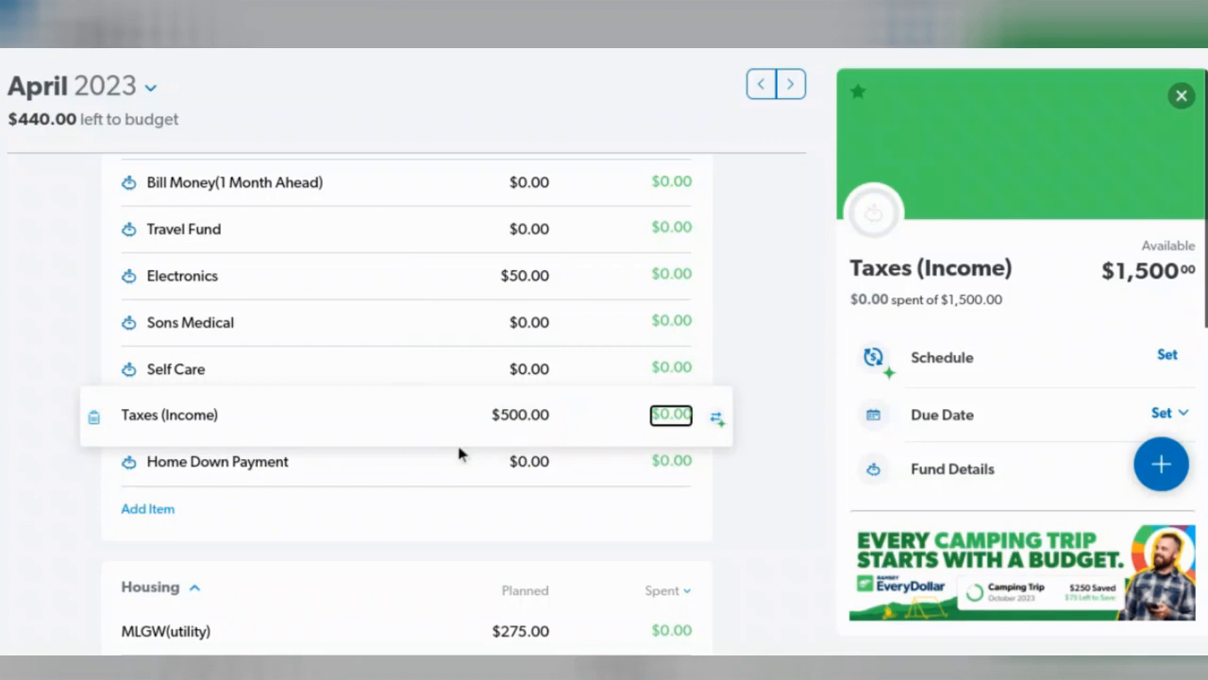
# Set the April planned amount of Rent in the Housing group to $2,000.
pyautogui.scroll(-2, 462, 446)
pyautogui.scroll(-1, 462, 442)
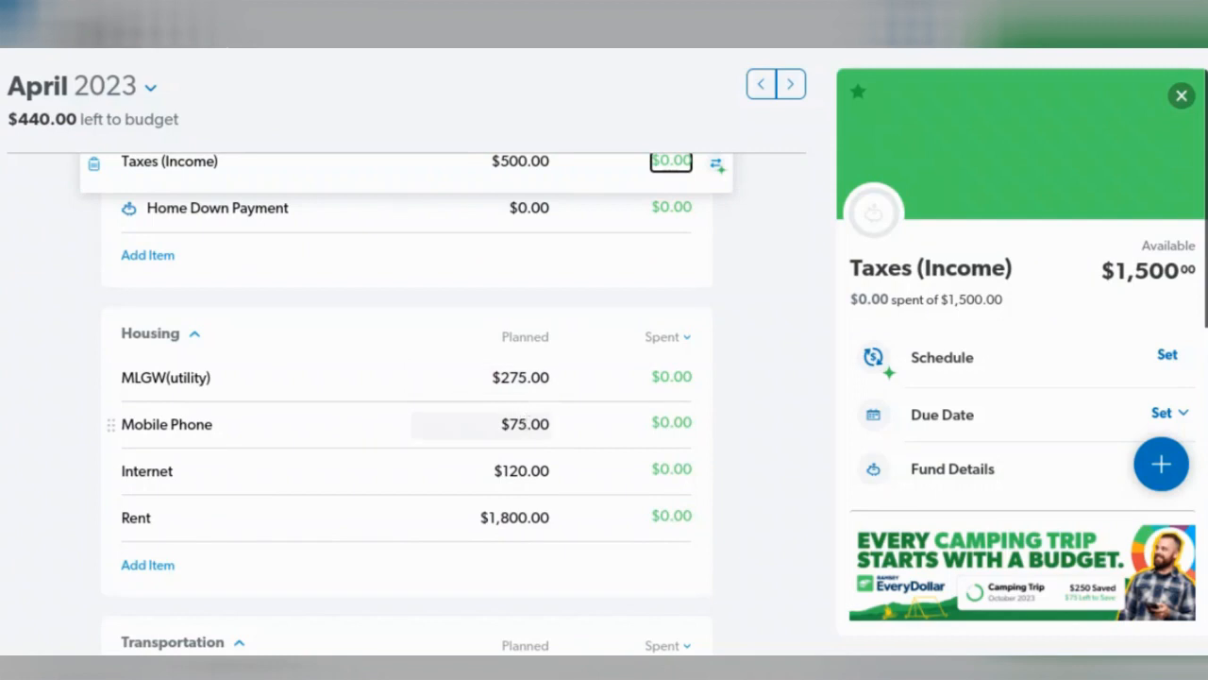
pyautogui.click(513, 519)
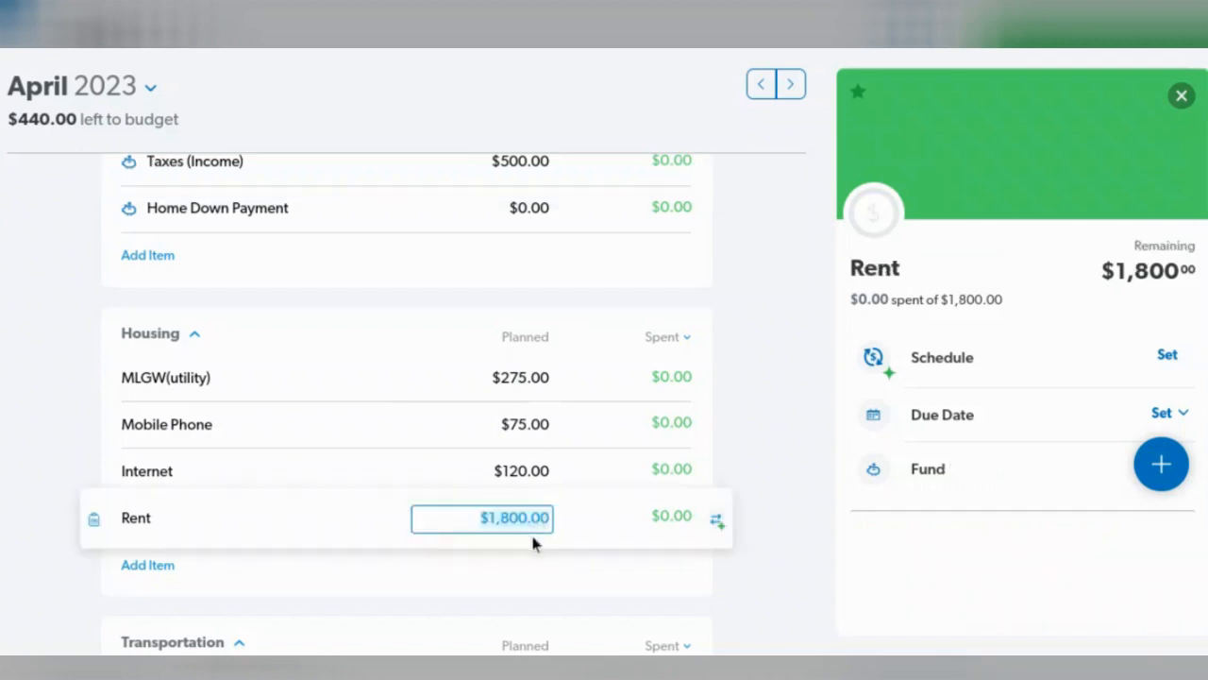
pyautogui.write('2000')
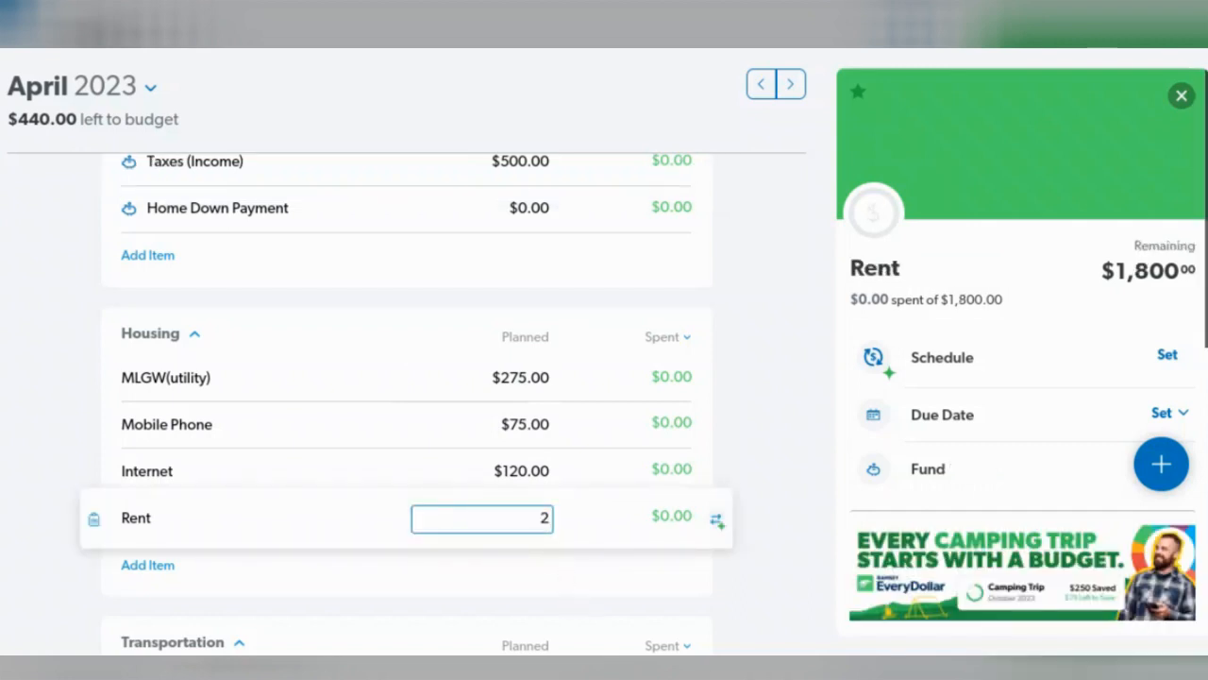
pyautogui.press('Tab')
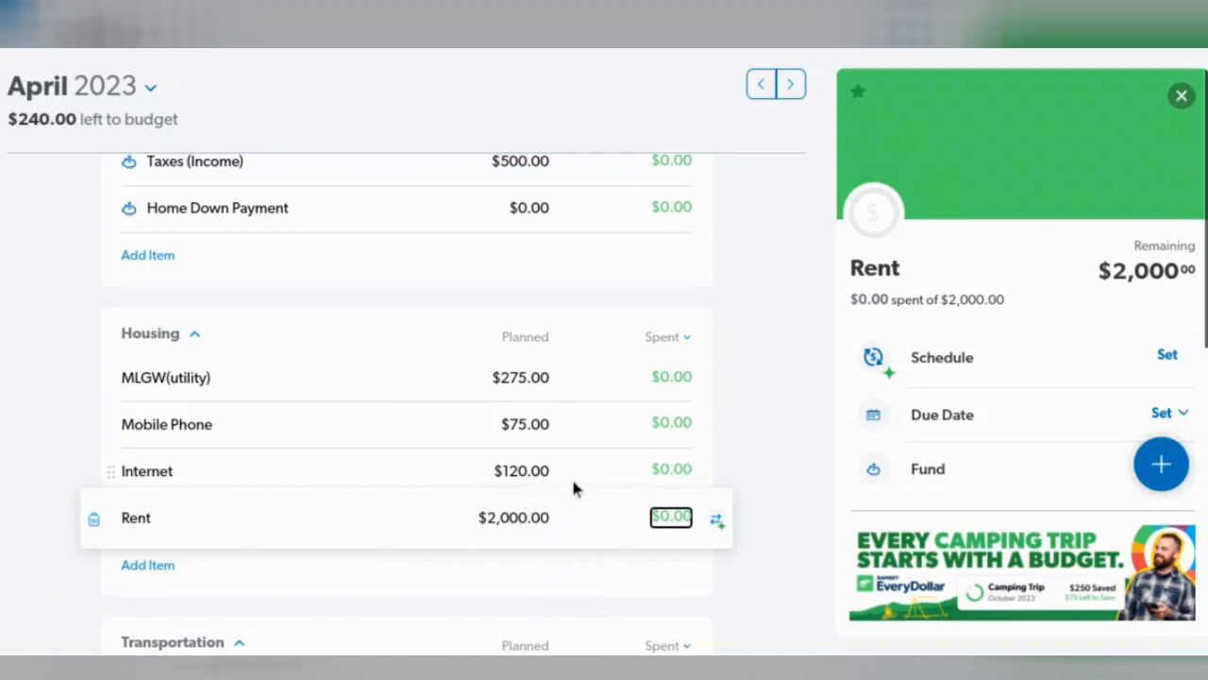
# Set the April planned amounts in the Food group to $750 for Groceries and $20 for Restaurants.
pyautogui.scroll(-1, 573, 487)
pyautogui.scroll(-3, 571, 486)
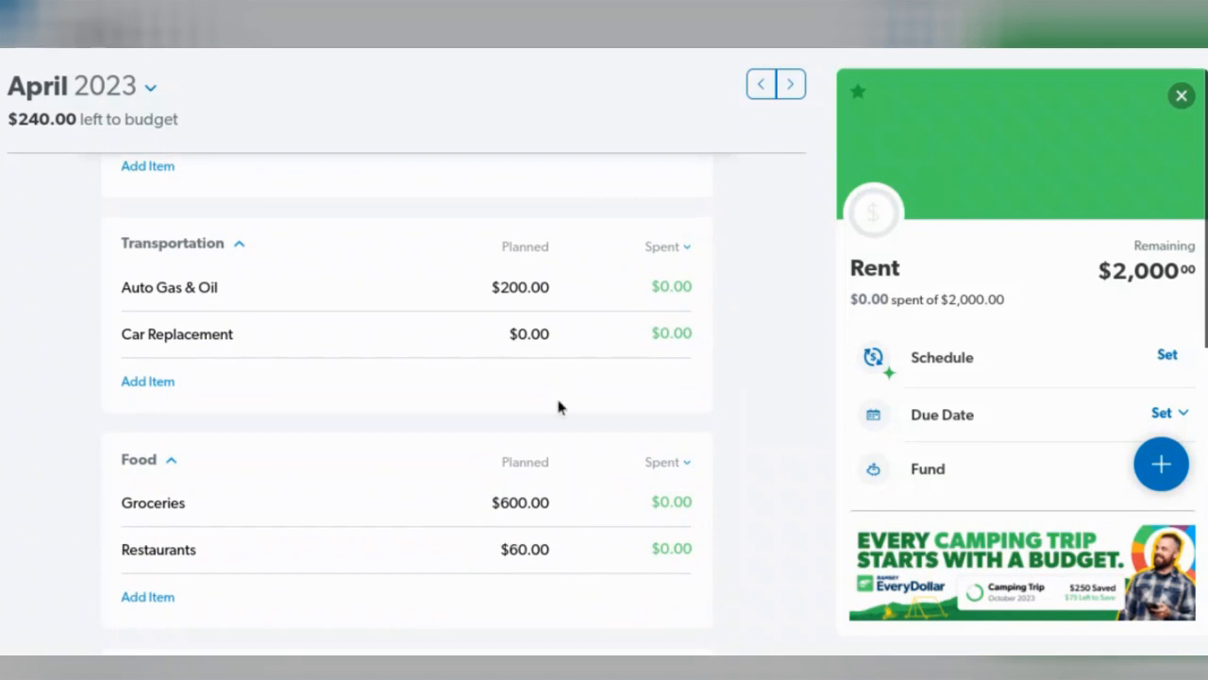
pyautogui.click(534, 506)
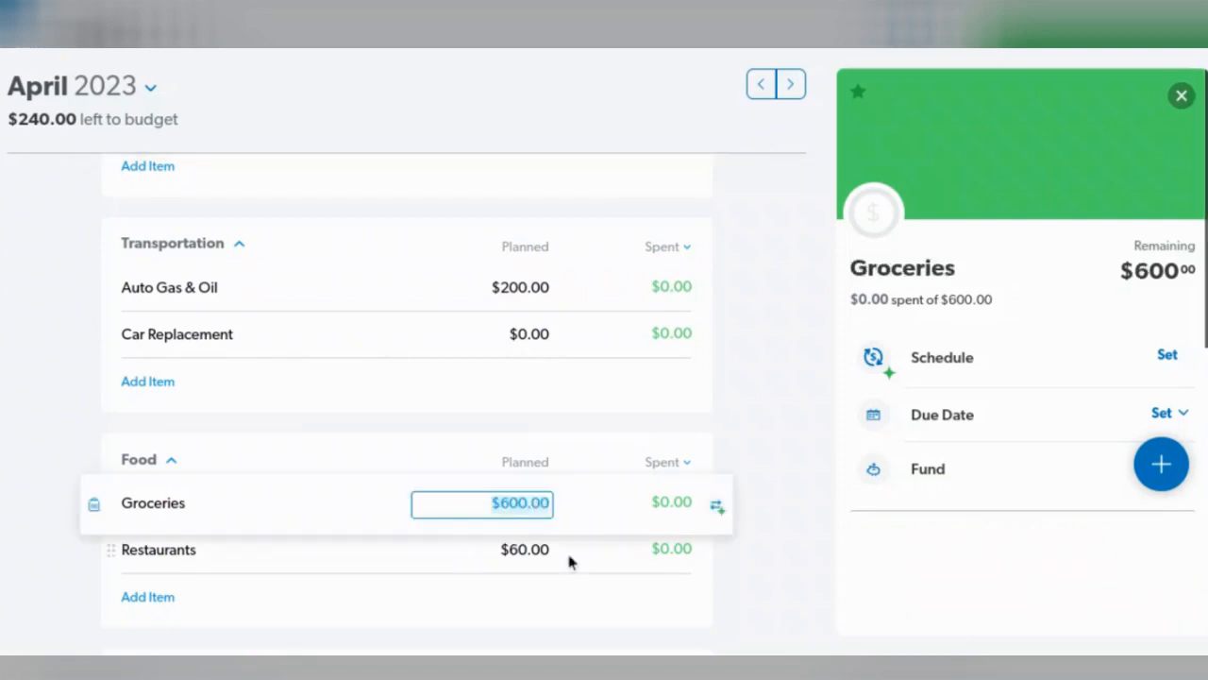
pyautogui.write('750')
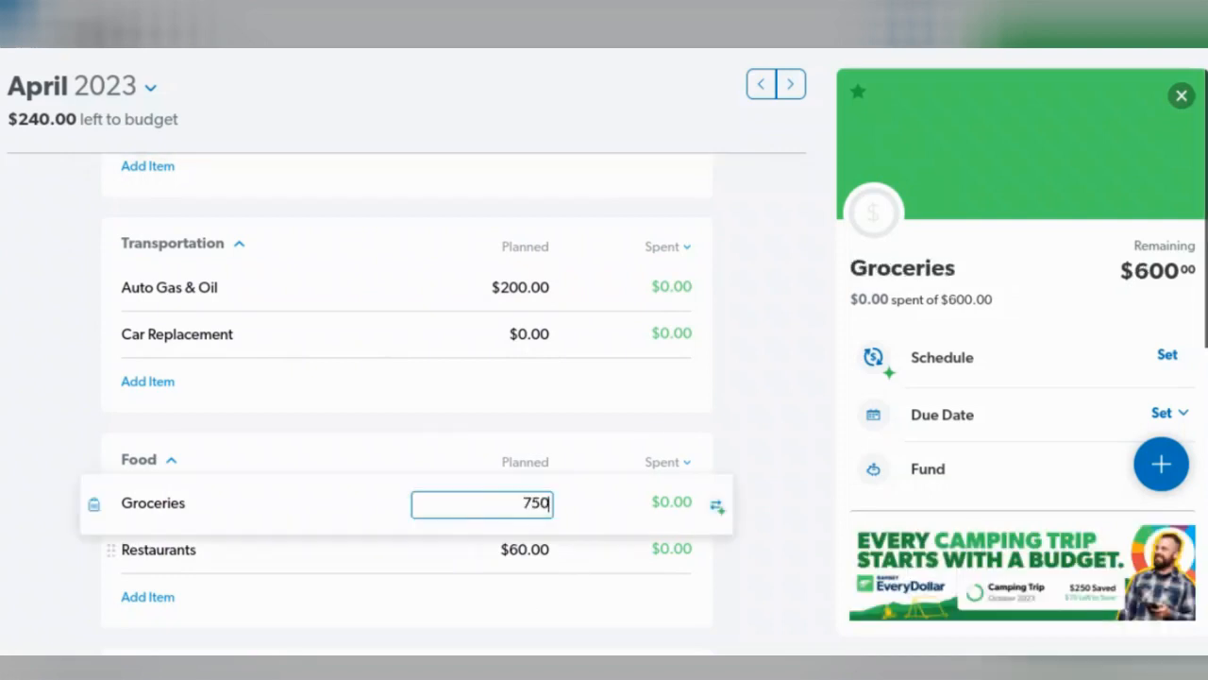
pyautogui.press('Tab')
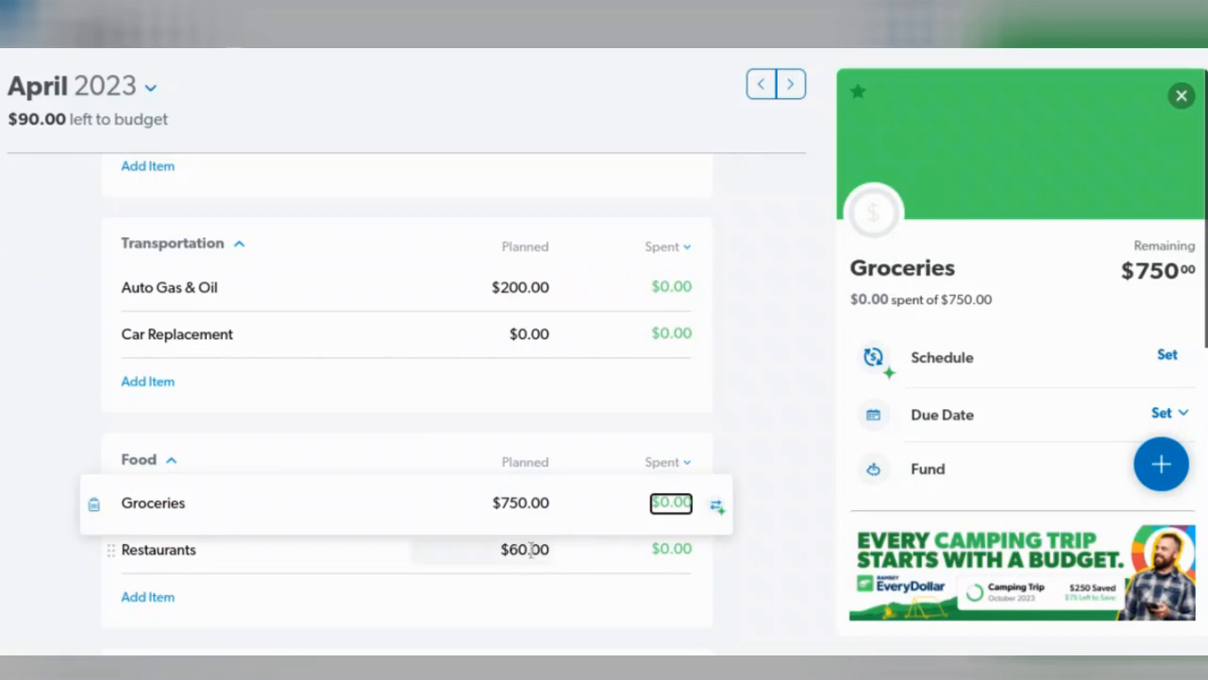
pyautogui.click(583, 559)
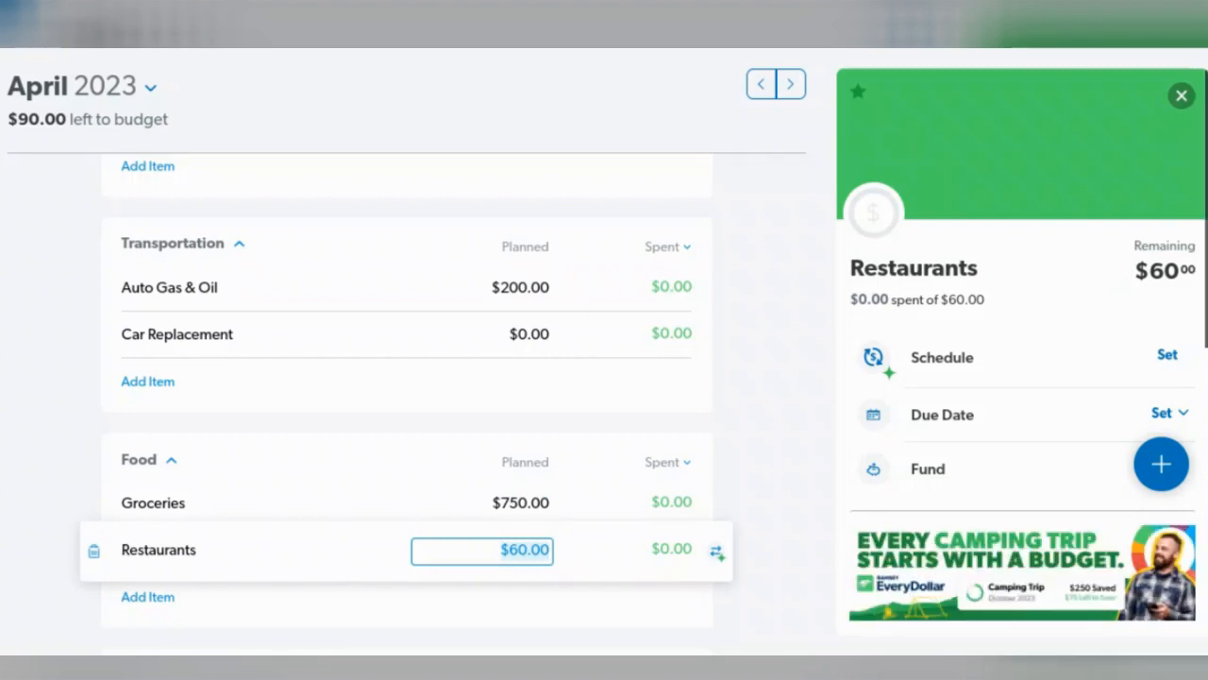
pyautogui.write('20')
pyautogui.press('Tab')
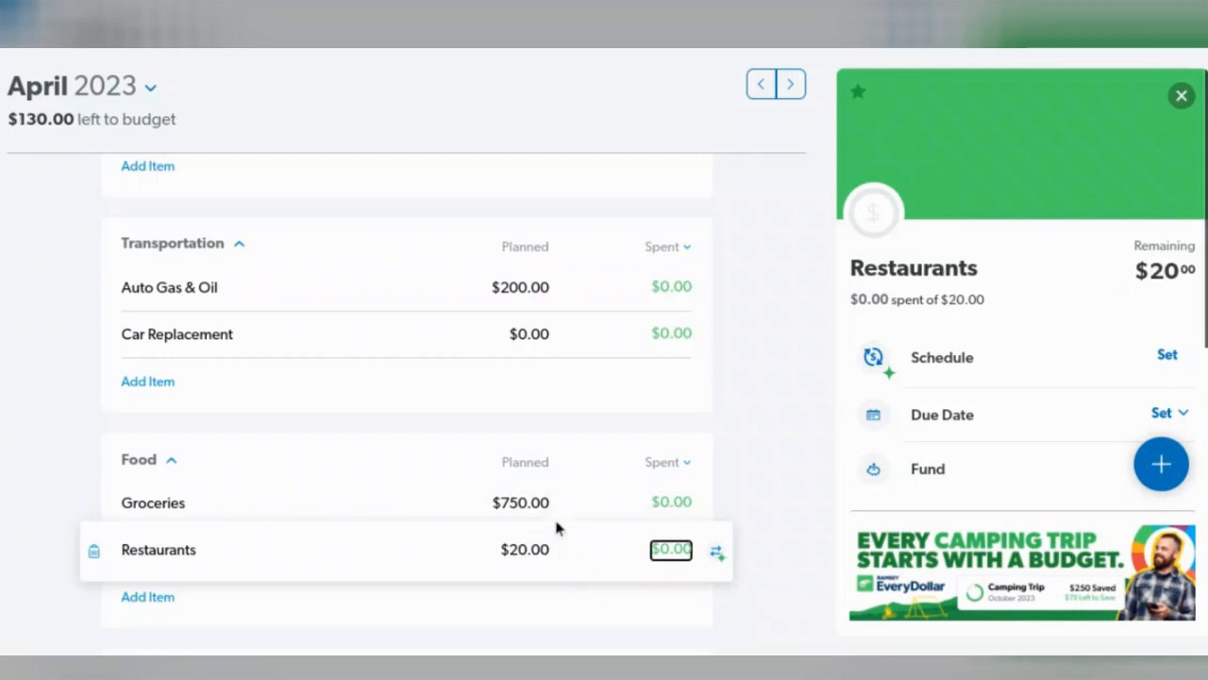
# Review the planned amounts in the Lifestyle and Insurance & Tax groups, and go back over the budget up to Income.
pyautogui.scroll(-4, 558, 515)
pyautogui.scroll(-1, 558, 514)
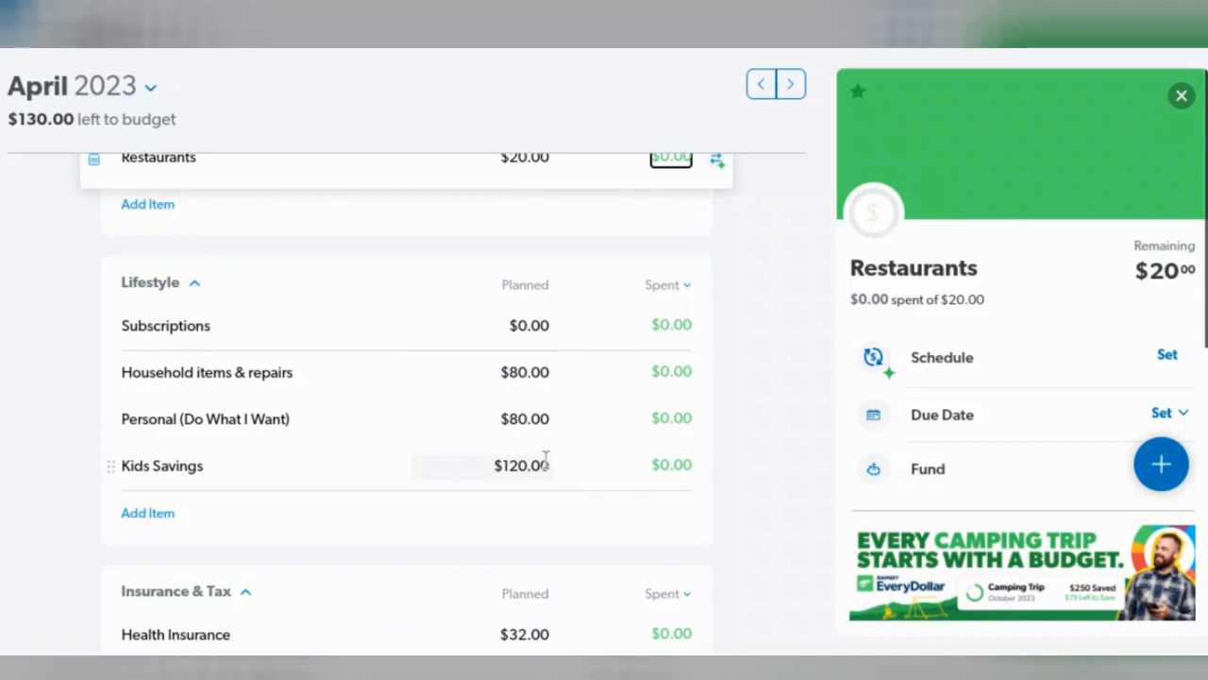
pyautogui.scroll(-3, 566, 457)
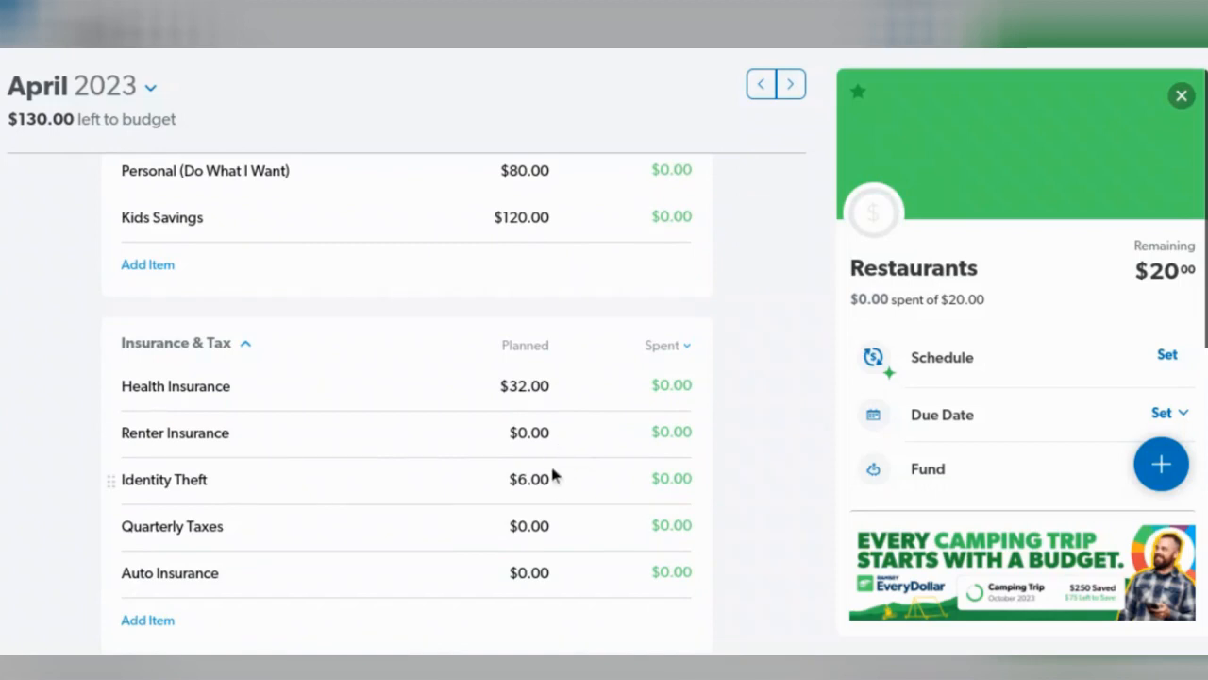
pyautogui.scroll(-1, 554, 491)
pyautogui.scroll(-1, 554, 489)
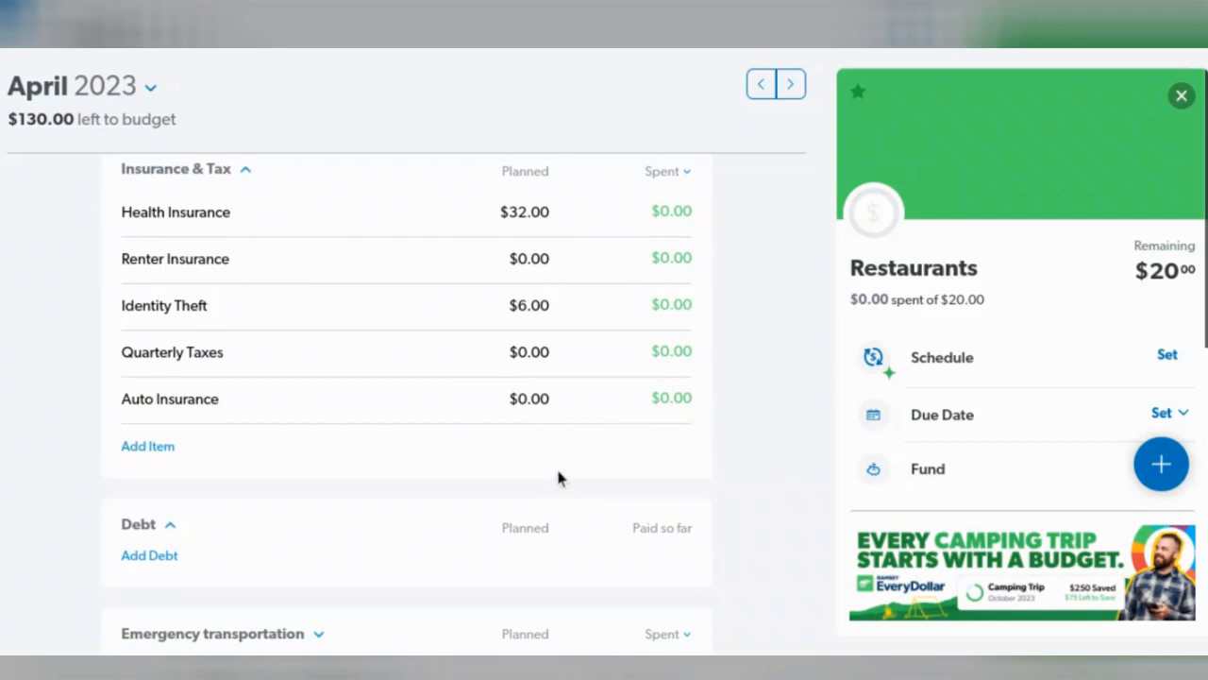
pyautogui.scroll(3, 566, 468)
pyautogui.scroll(10, 578, 461)
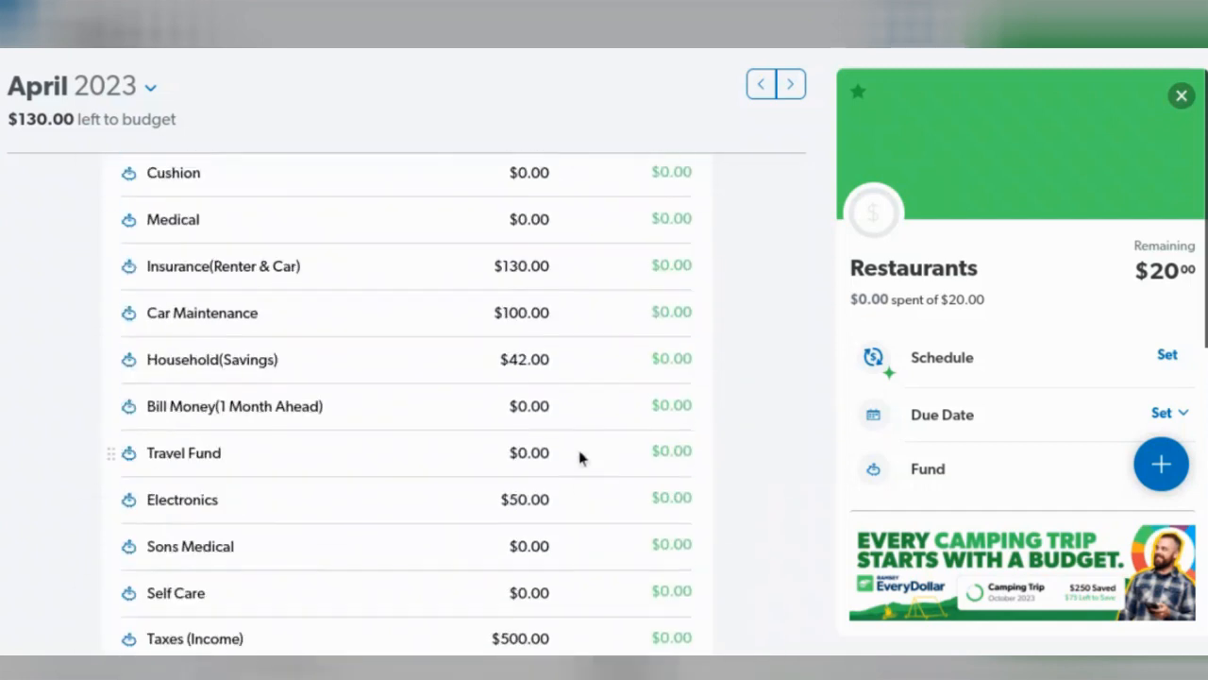
pyautogui.scroll(10, 579, 458)
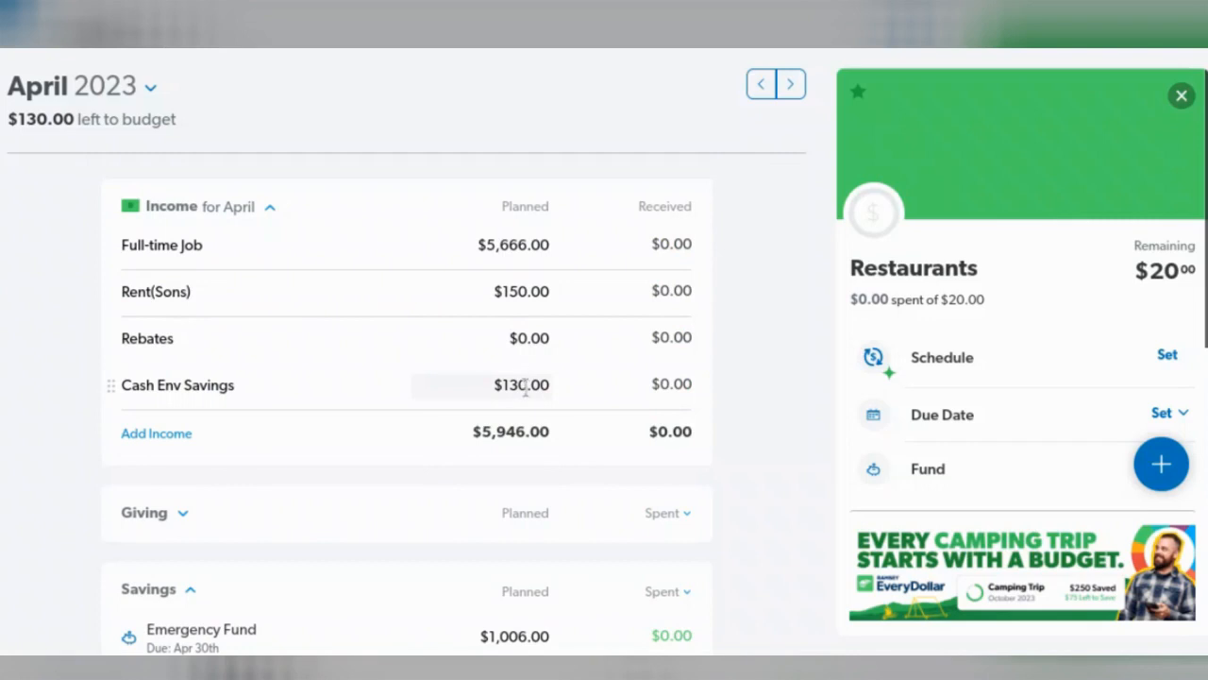
# Set the April planned amount of Taxes (Income) in the Savings group to $630.
pyautogui.scroll(-3, 518, 378)
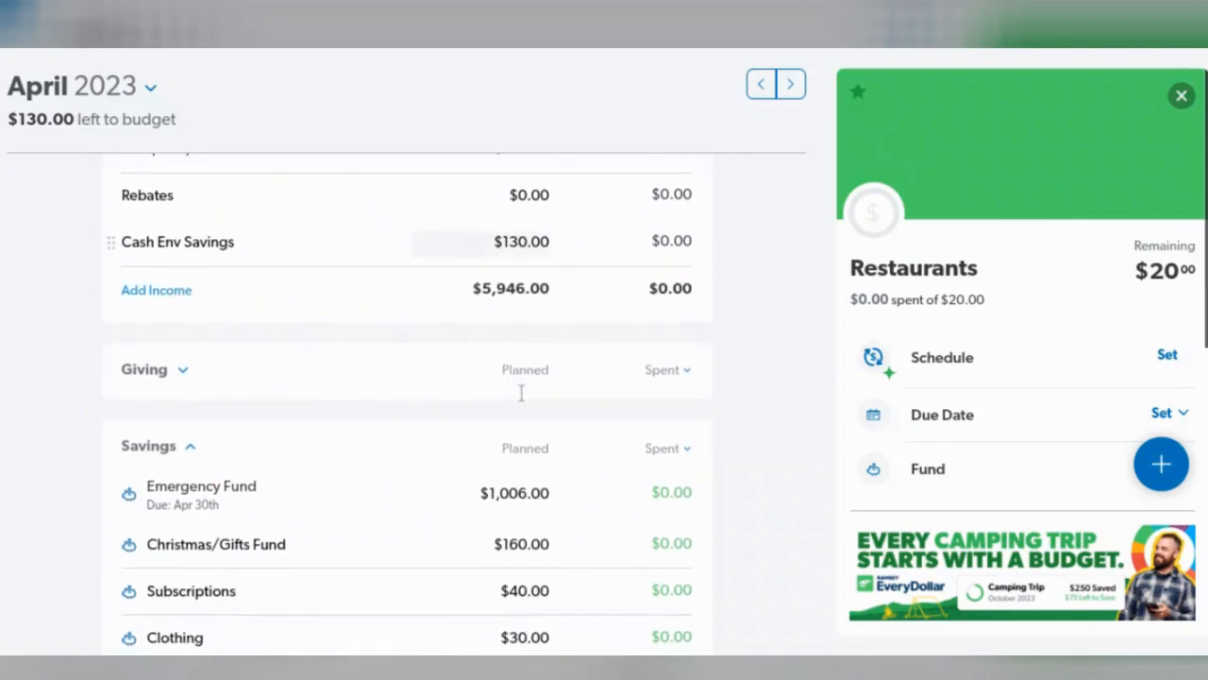
pyautogui.scroll(-3, 521, 397)
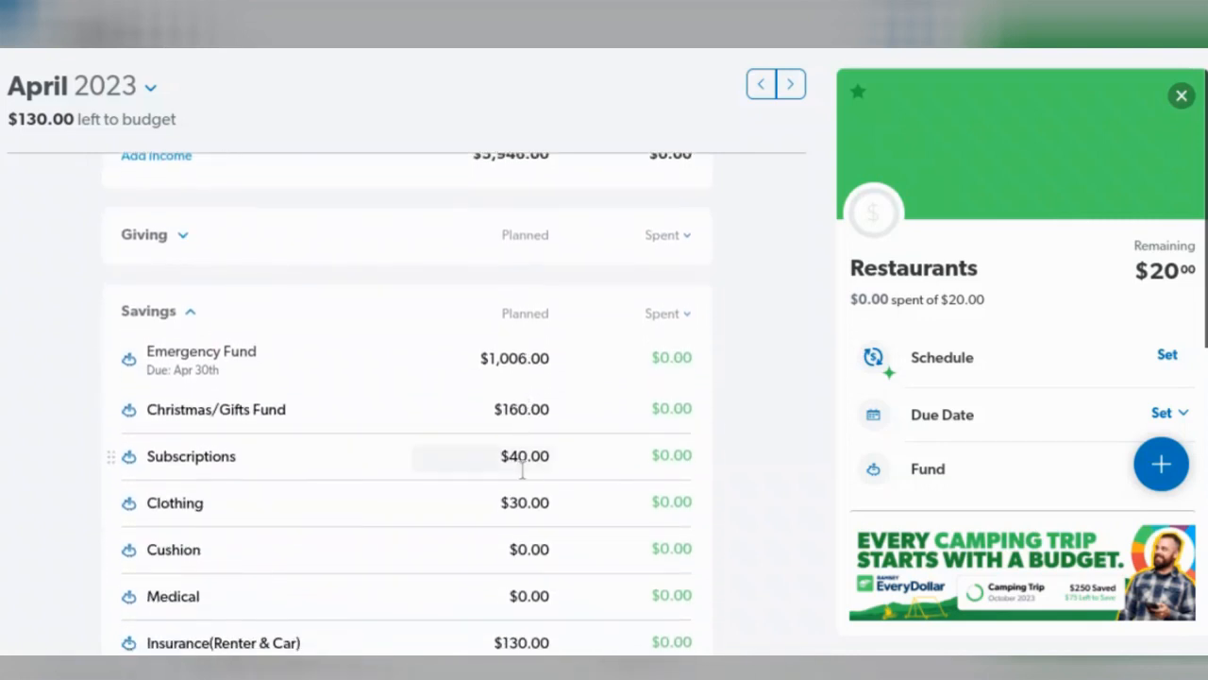
pyautogui.scroll(-4, 531, 469)
pyautogui.scroll(-5, 534, 474)
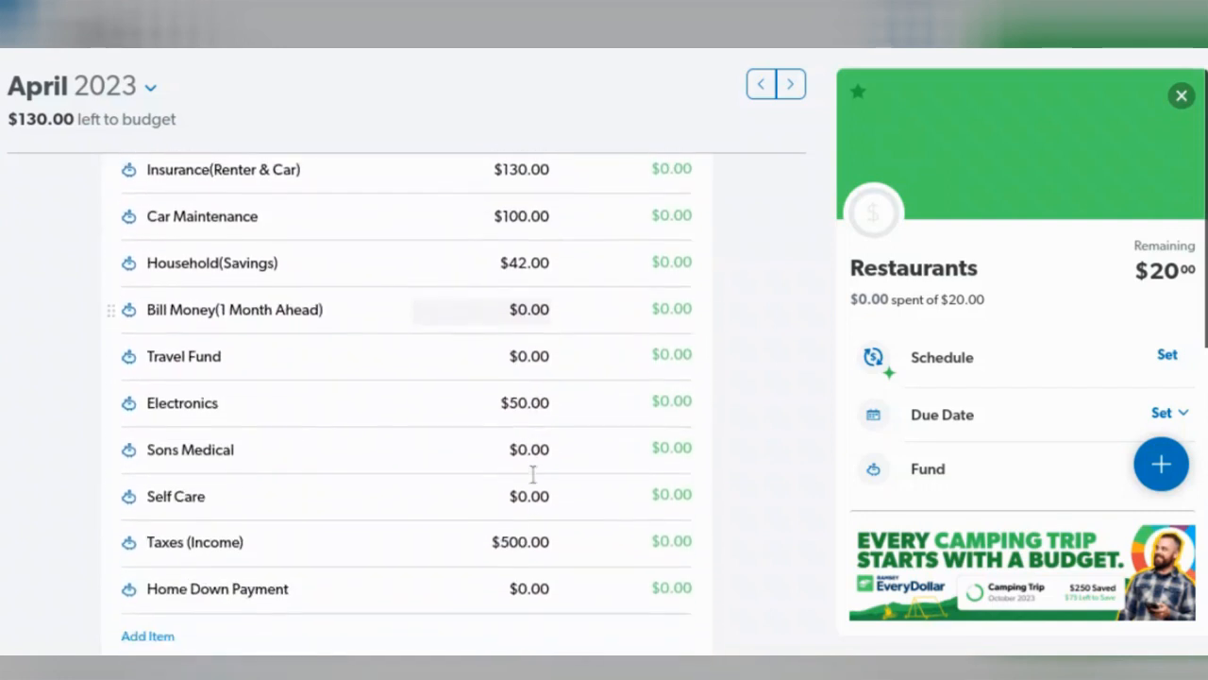
pyautogui.scroll(-1, 534, 474)
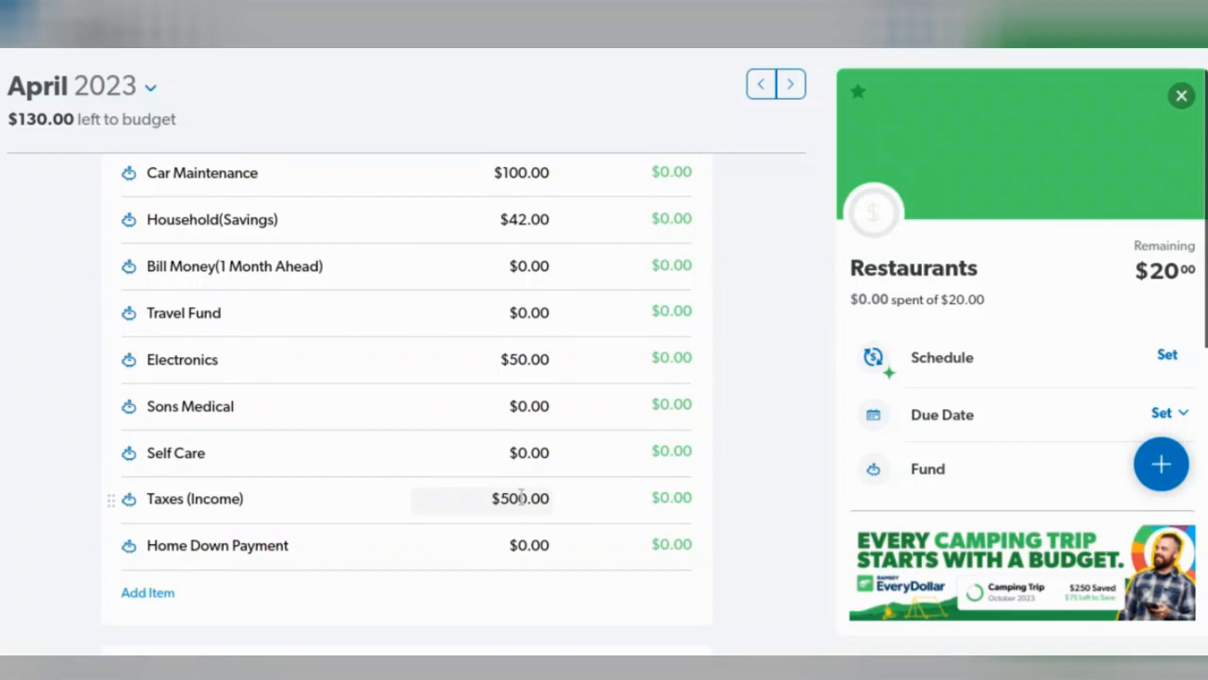
pyautogui.click(521, 498)
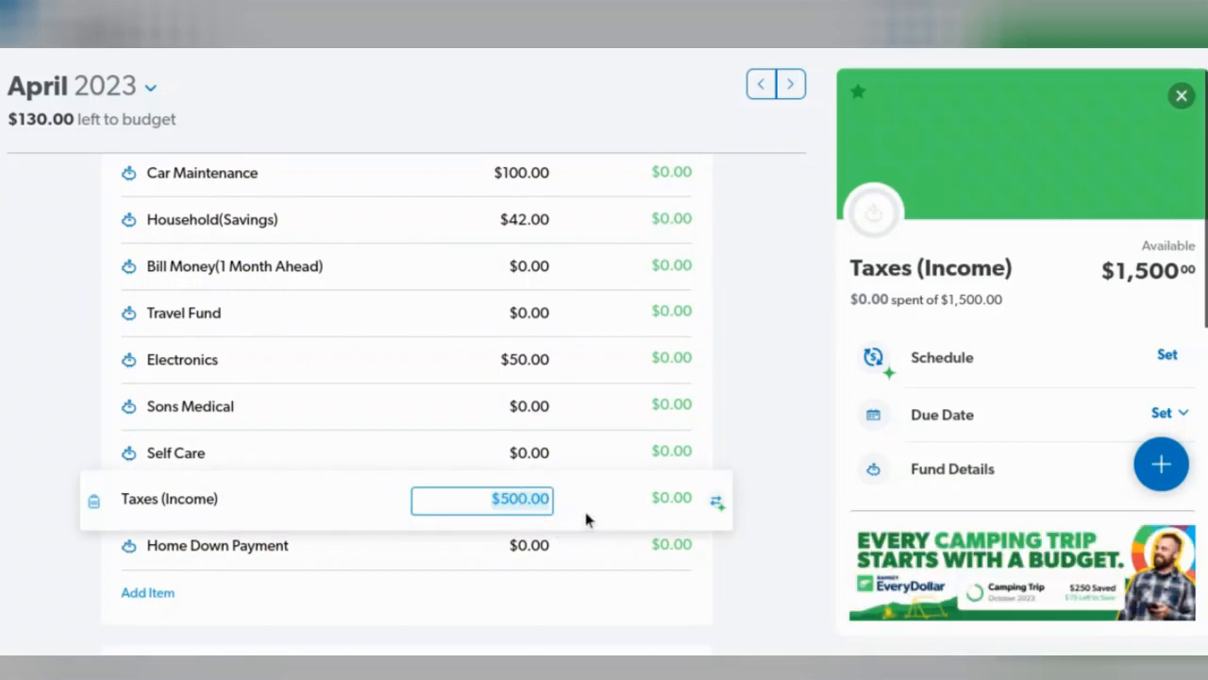
pyautogui.write('630')
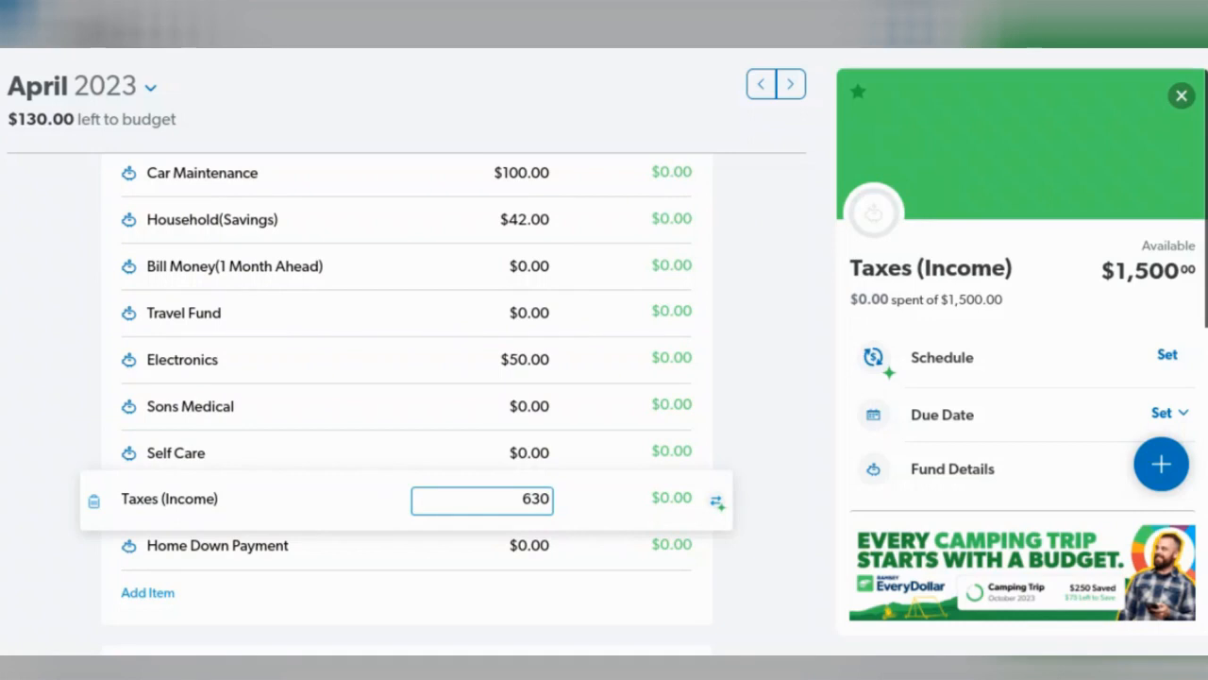
pyautogui.press('Tab')
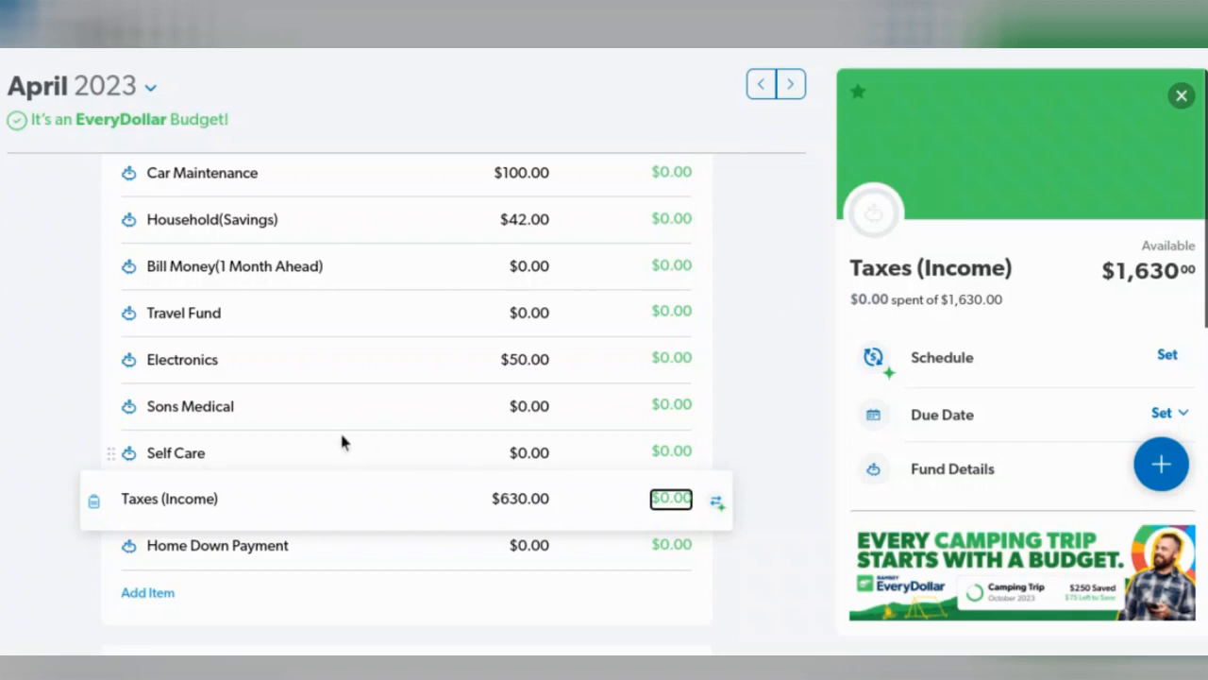
# Close the Taxes (Income) details and check the Savings share in the March 2023 budget's planned summary.
pyautogui.click(1181, 96)
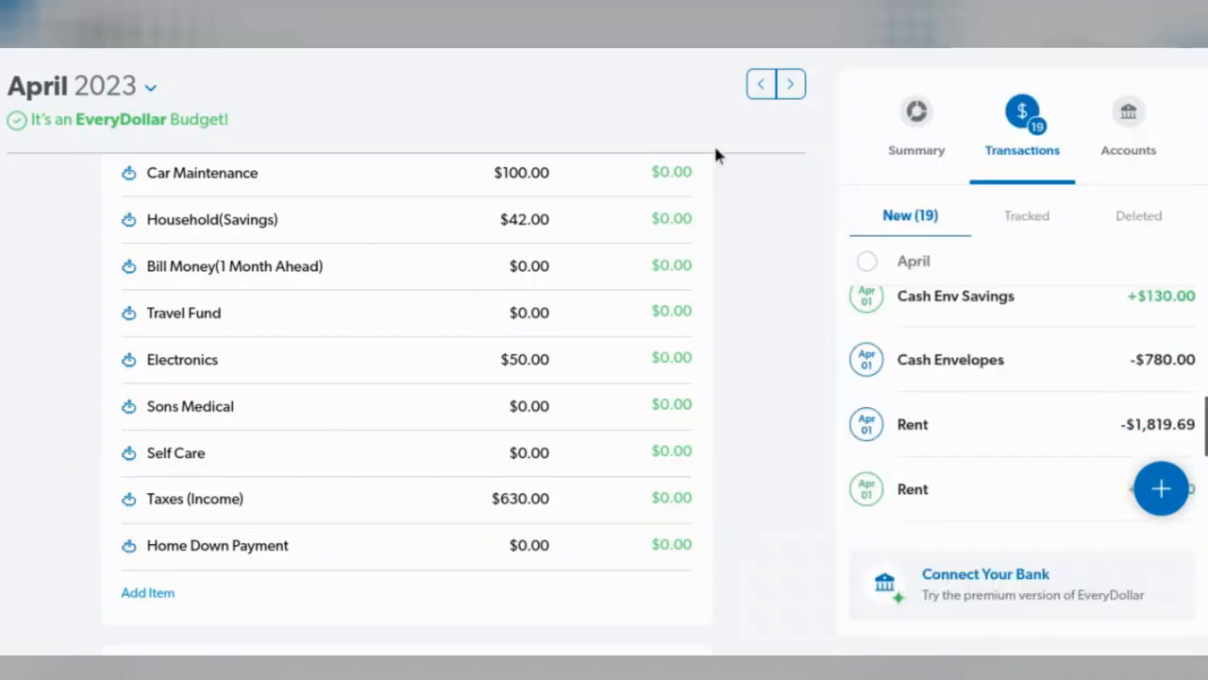
pyautogui.click(760, 85)
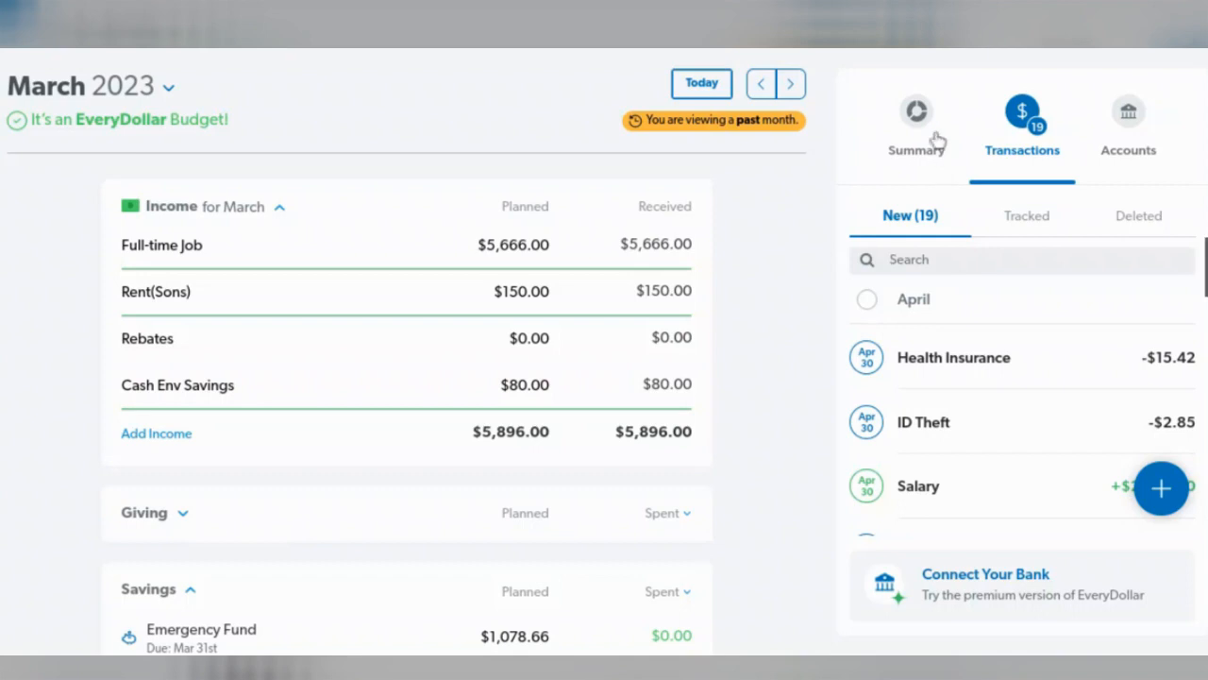
pyautogui.click(938, 141)
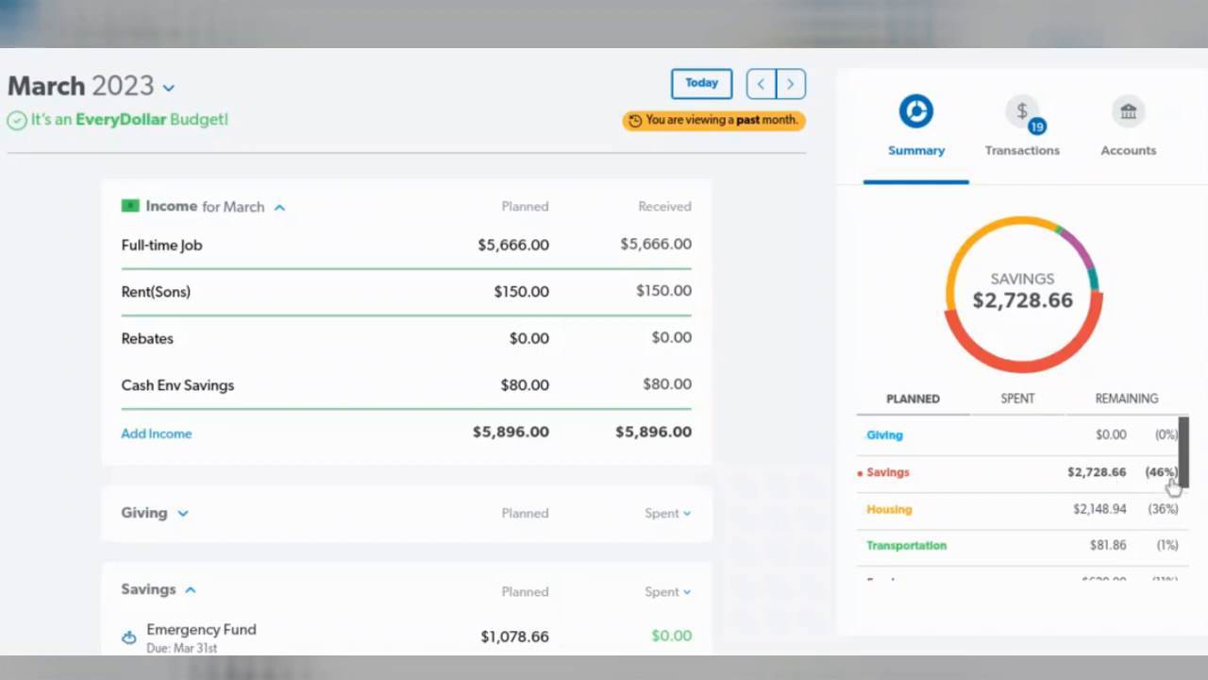
# Return to the April 2023 budget and examine the Savings share in its planned summary for comparison with March.
pyautogui.click(799, 95)
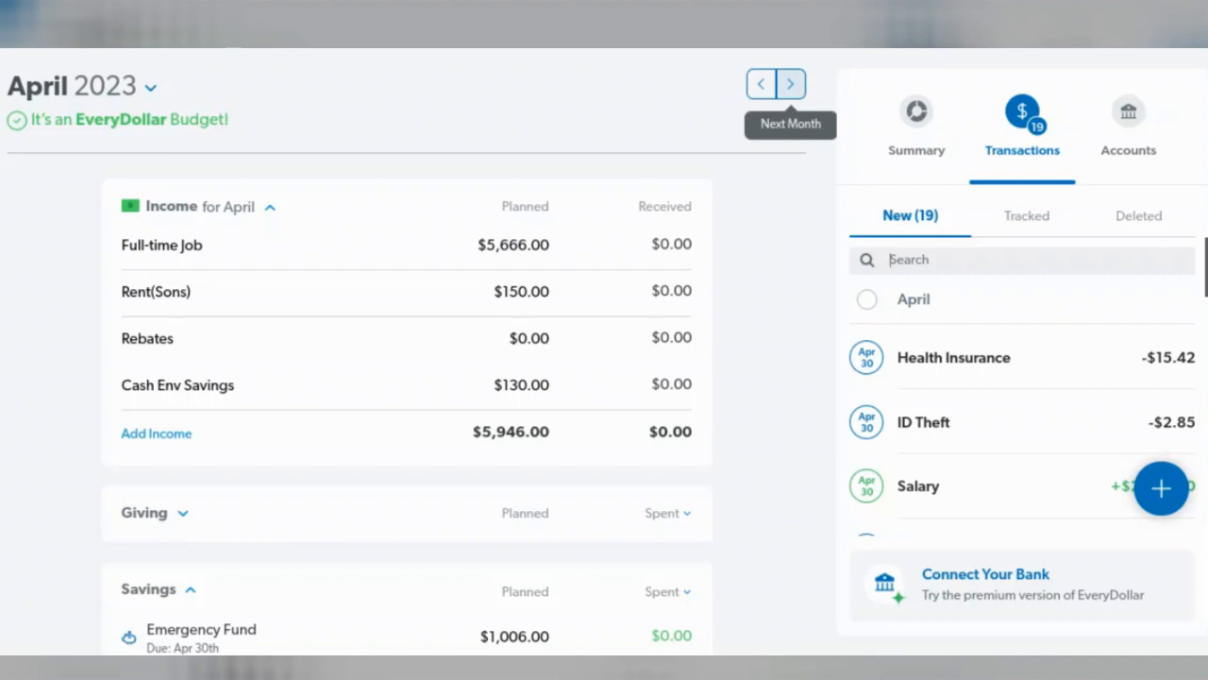
pyautogui.click(929, 124)
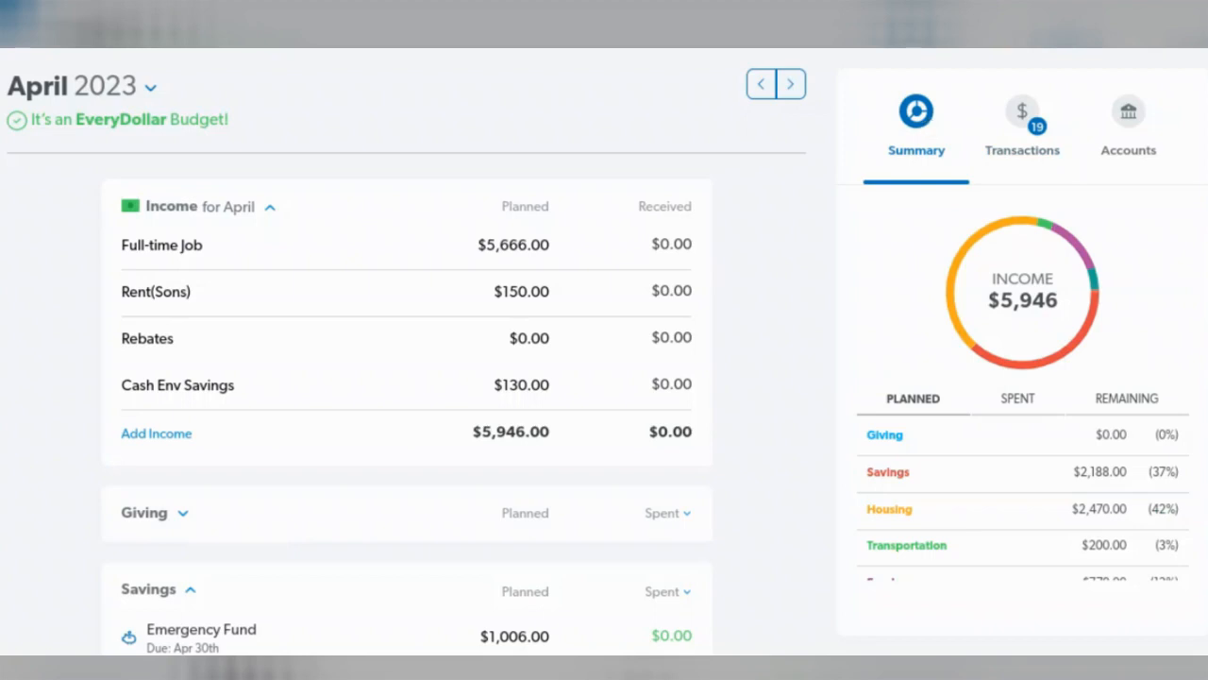
pyautogui.moveTo(1074, 359)
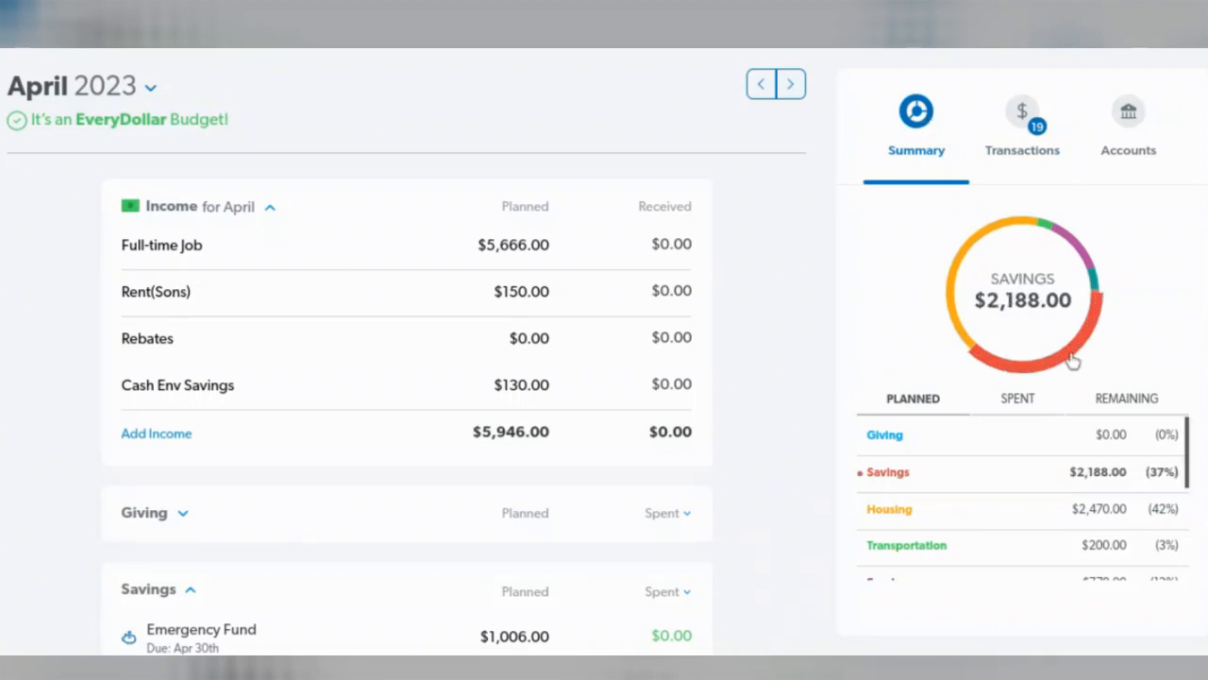